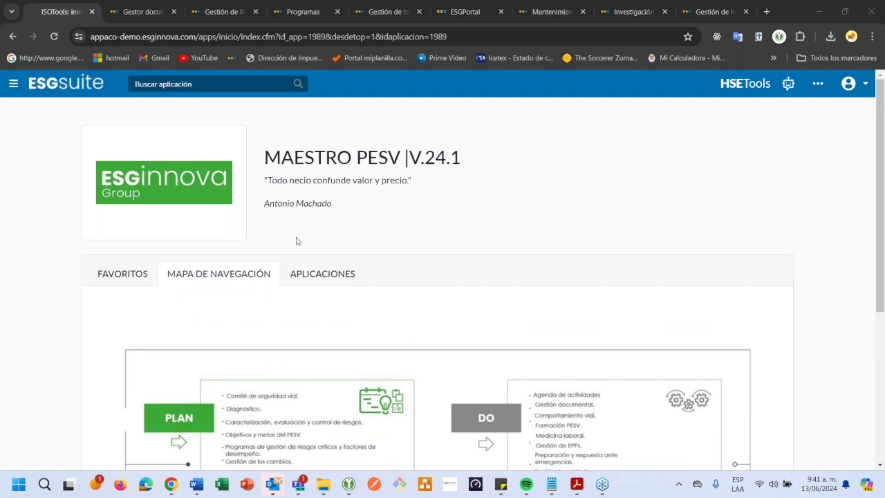
- In the document manager, open the Políticas folder and expand the Registros branch of the PESV document tree
click(129, 12)
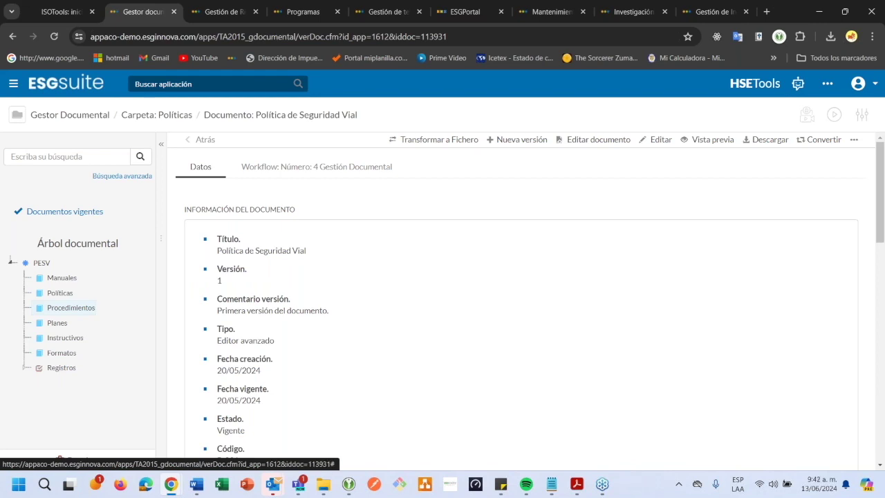
click(60, 294)
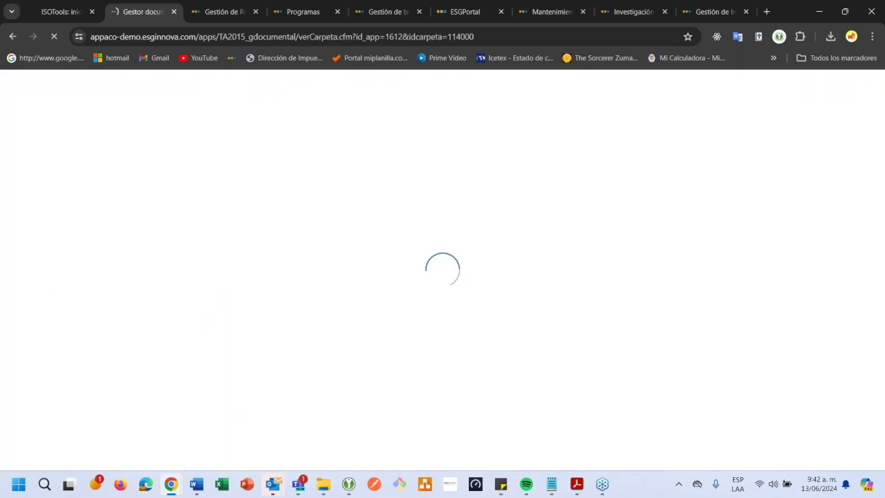
click(12, 263)
click(12, 263)
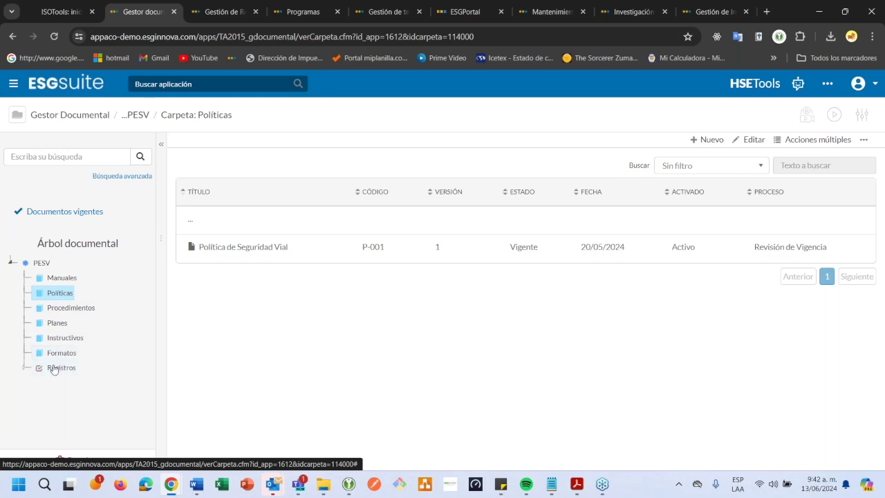
click(24, 367)
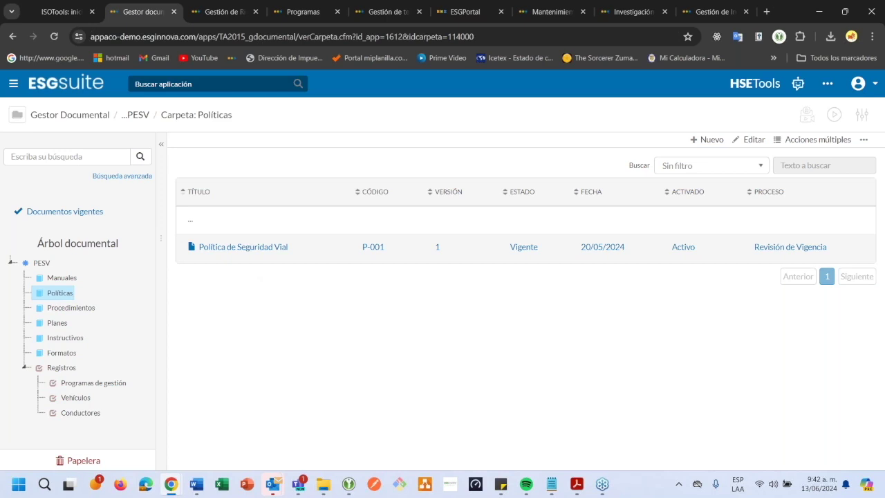
- Open the Política de Seguridad Vial document and review its general information, elaboration, revision and approval data
click(253, 256)
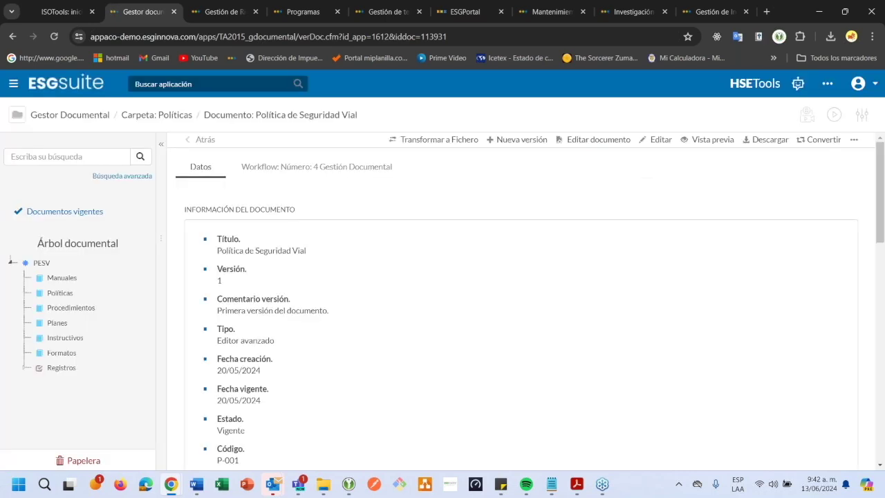
scroll(252, 257, down, 1)
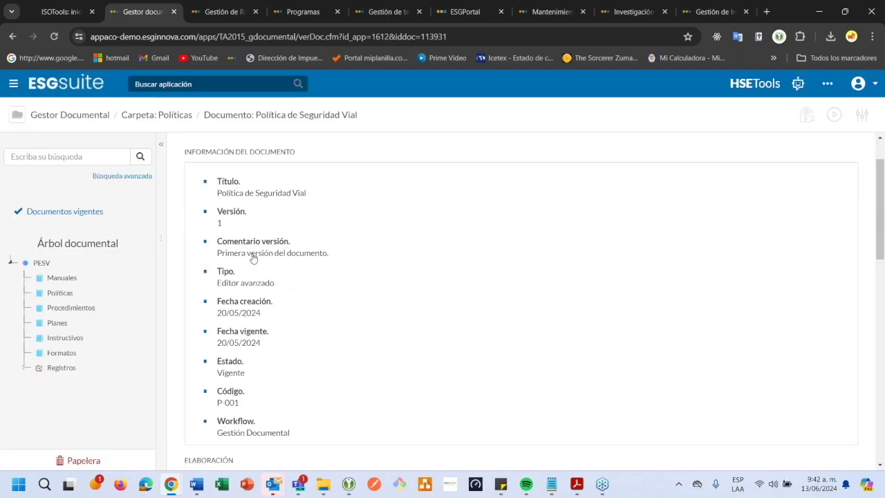
drag(221, 193, 249, 194)
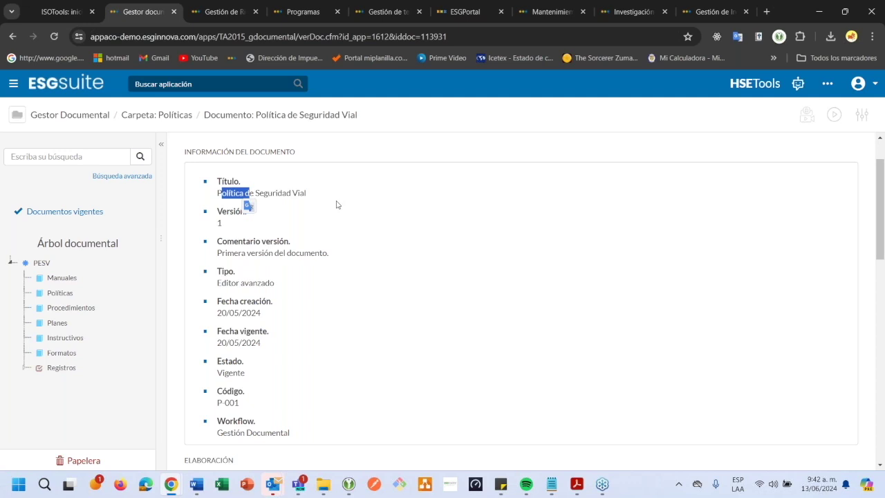
scroll(337, 205, down, 1)
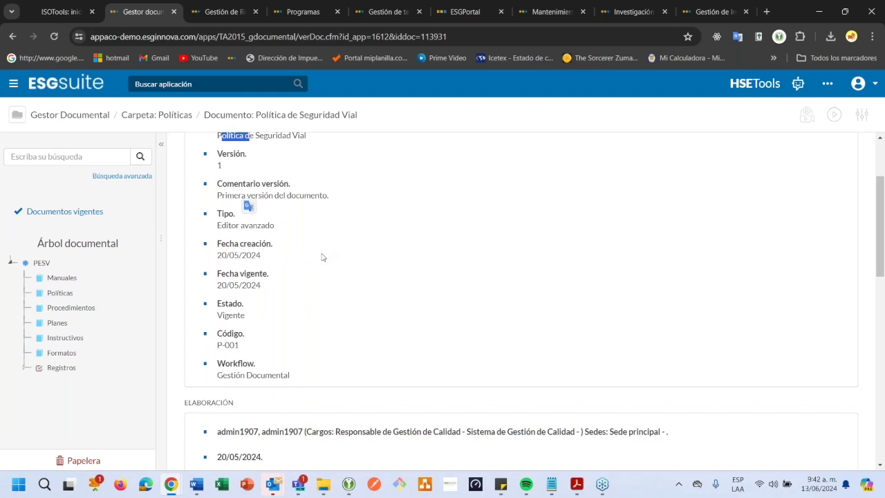
double_click(230, 334)
click(262, 347)
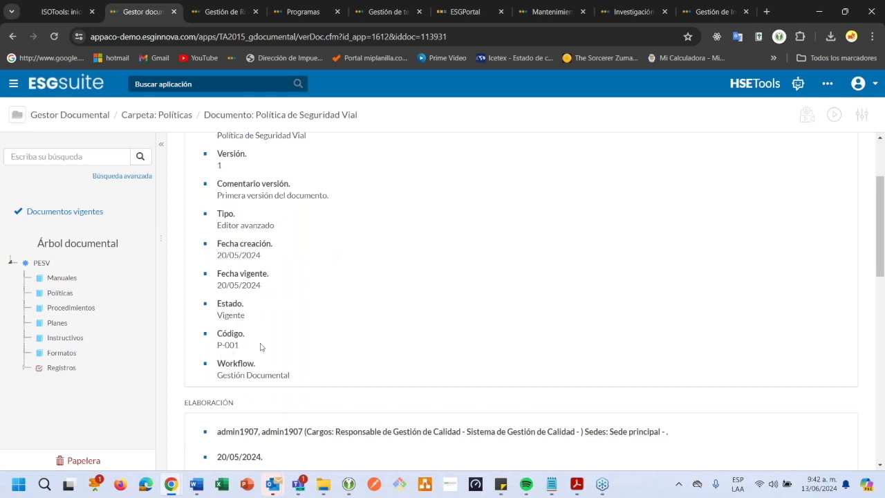
scroll(261, 347, down, 3)
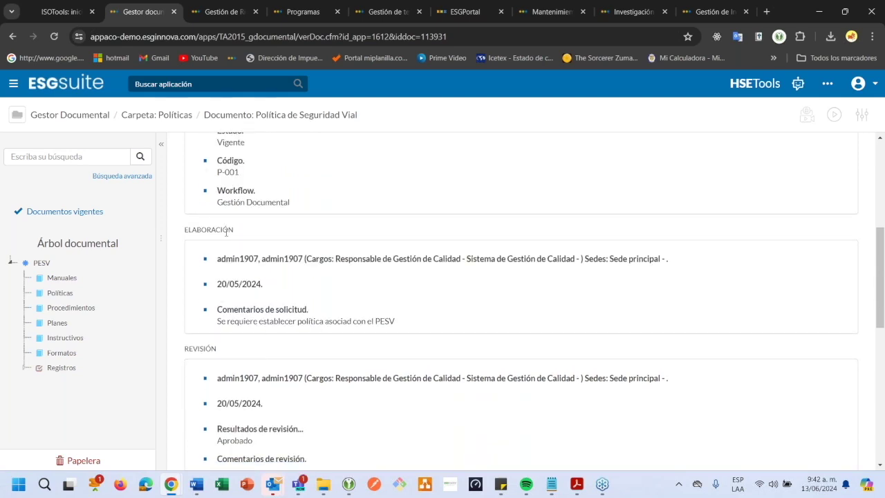
scroll(224, 246, down, 1)
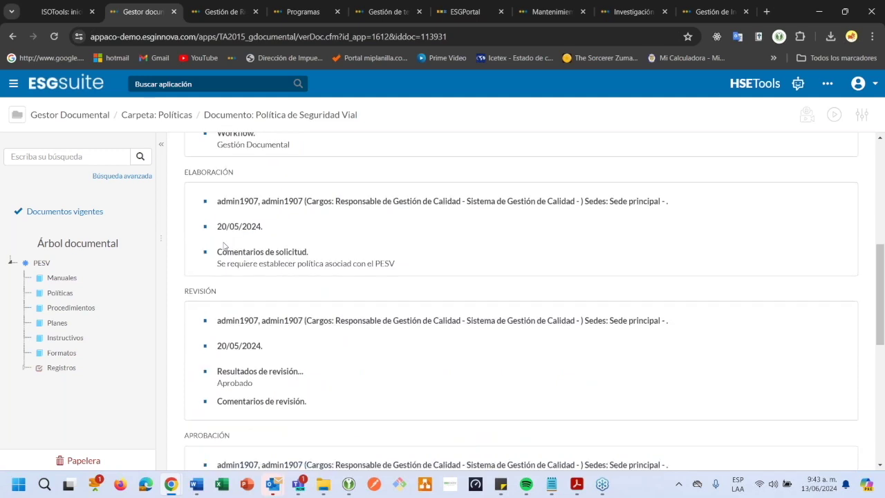
scroll(224, 246, down, 2)
scroll(224, 248, up, 8)
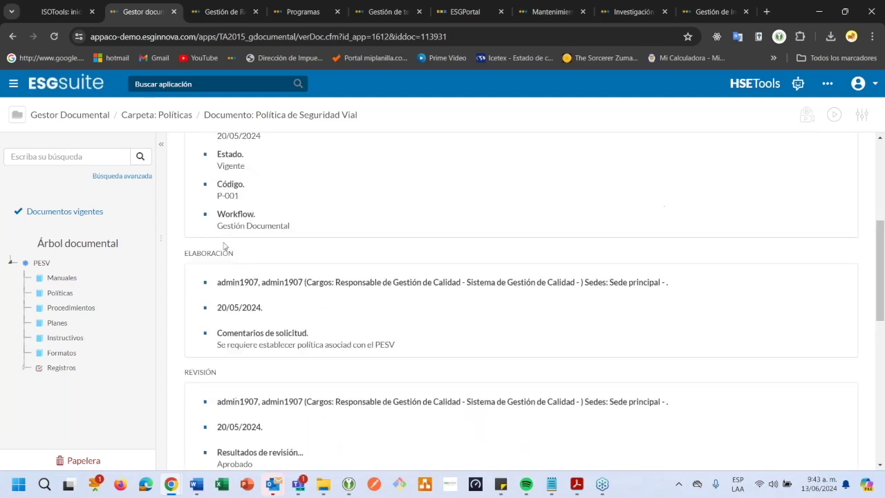
- Review the phases, dates, responsible parties and states in the policy document's Gestión Documental workflow
click(284, 174)
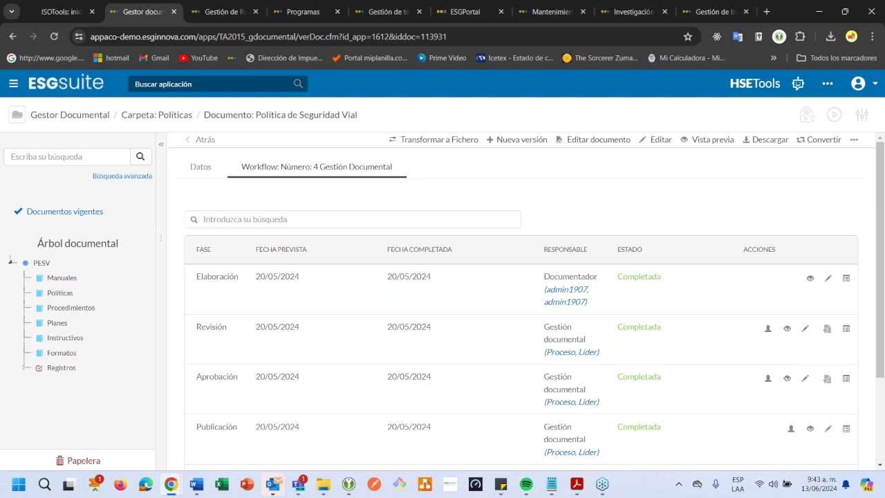
scroll(412, 247, down, 3)
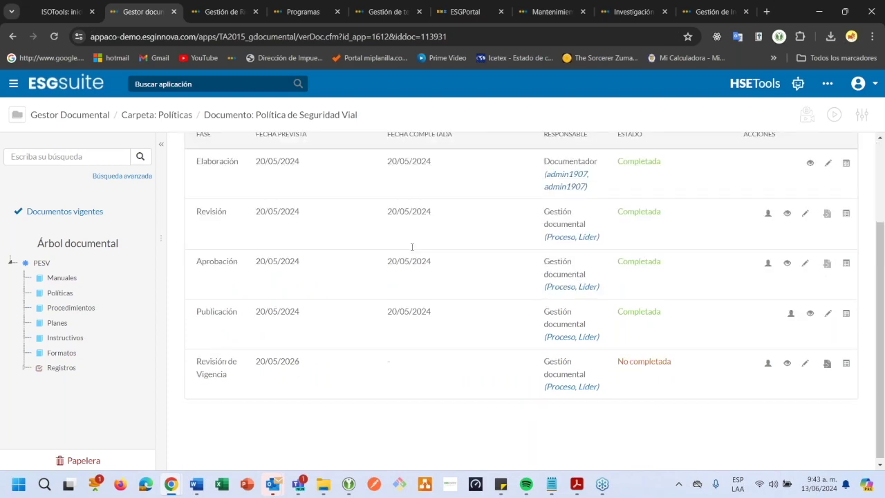
scroll(412, 247, up, 3)
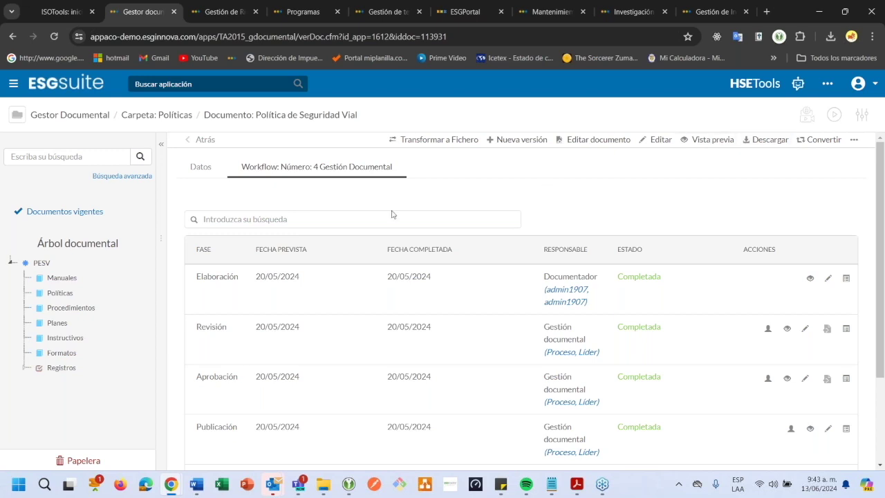
- Start a new Editor de Texto Interno Avanzado document in the Planes folder, titled "Preparación y respuesta ante emergencias"
click(58, 323)
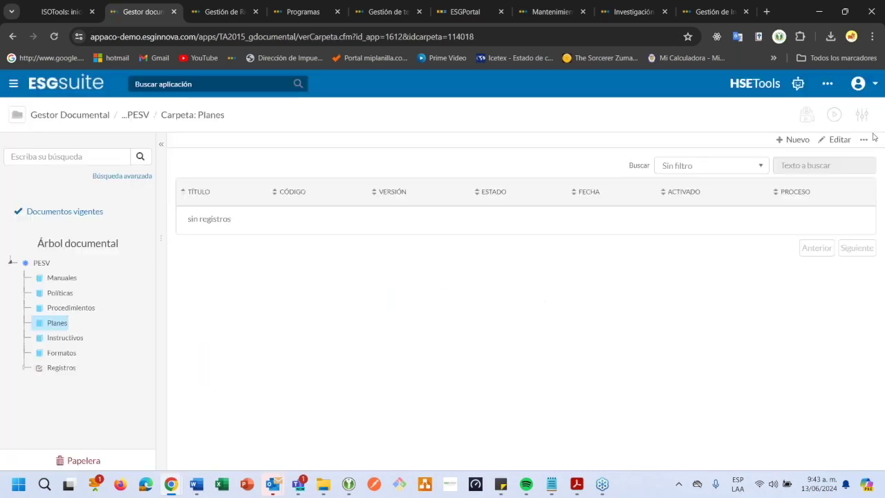
click(791, 139)
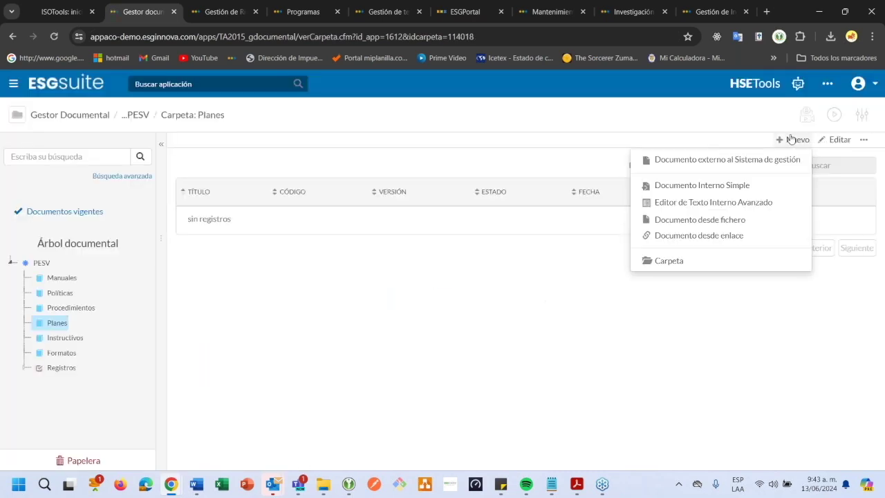
click(704, 201)
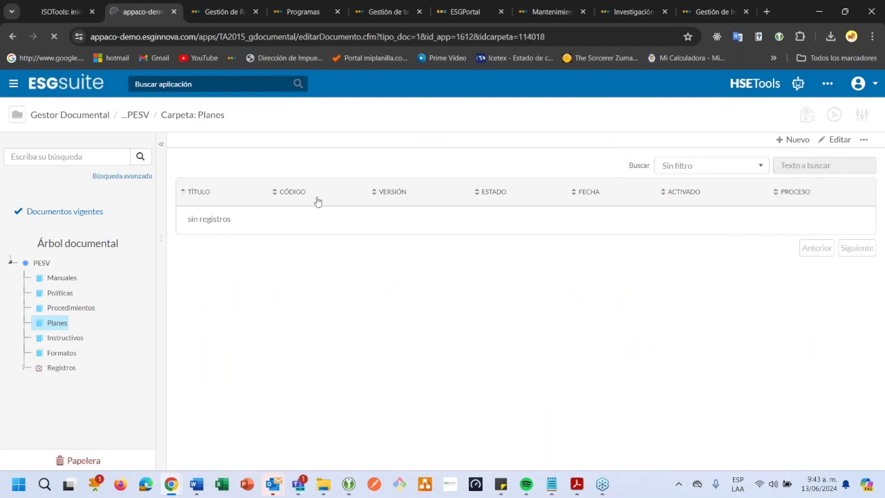
click(315, 206)
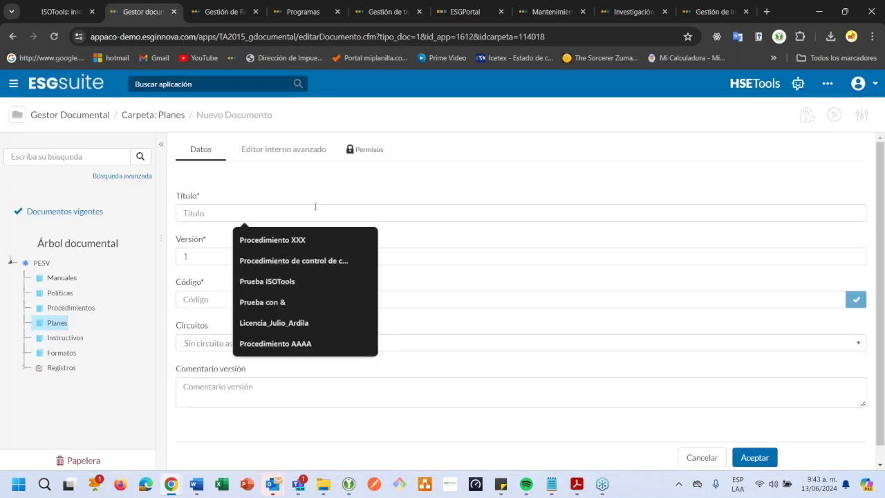
text(Pre)
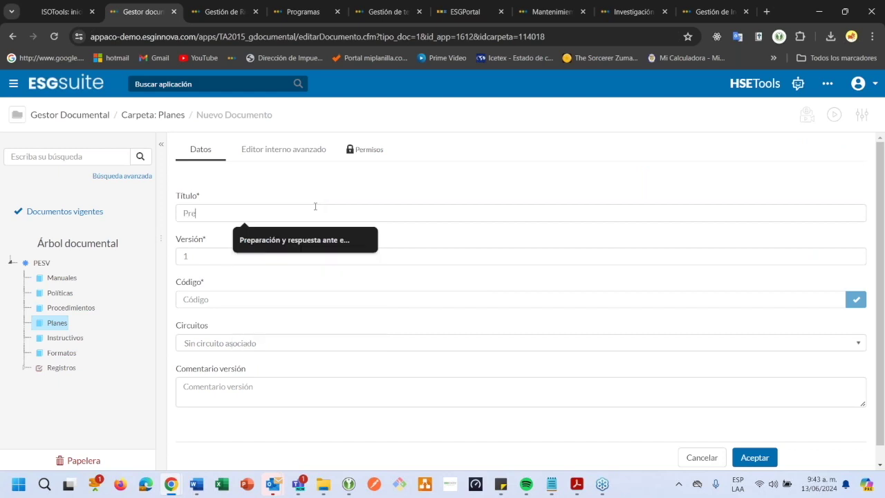
click(303, 242)
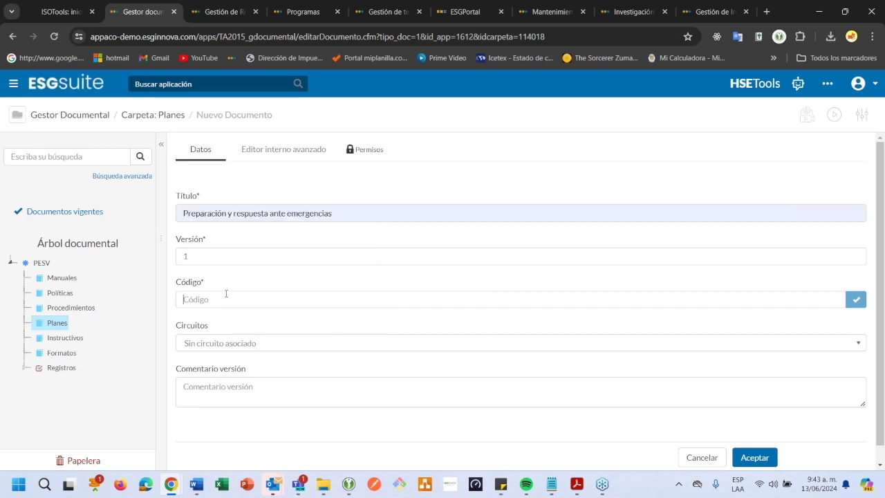
- Set the new document's code to PLA-001 and assign it the Gestión Documental circuit
click(226, 296)
text(PLA-001)
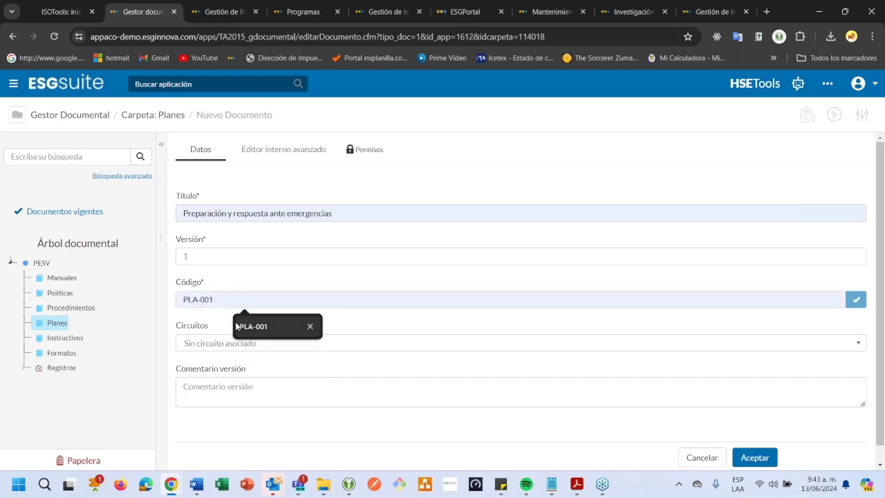
click(236, 321)
click(236, 345)
click(228, 381)
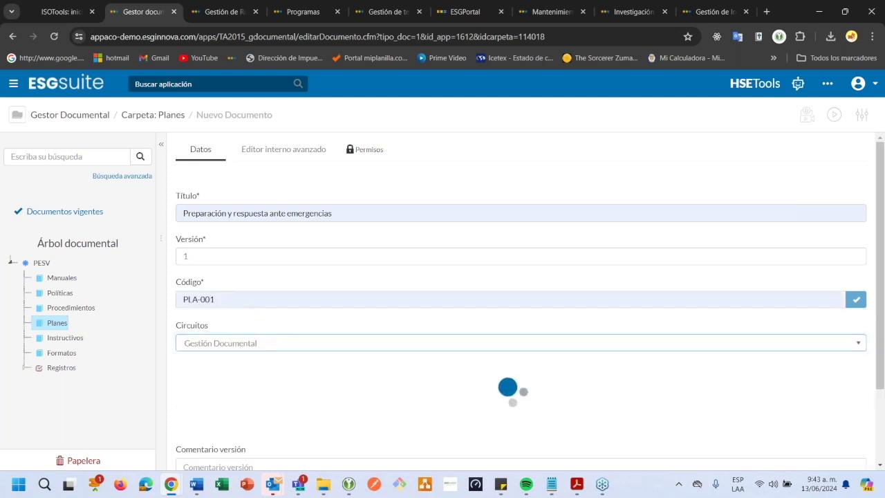
- Set the circuit's site to Sede principal and enter the request comment "Versión inicial del documento"
scroll(286, 378, down, 1)
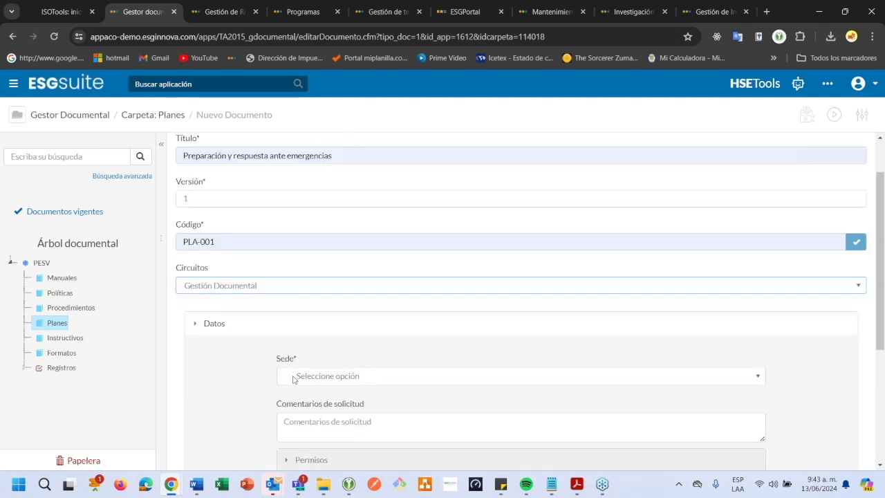
click(297, 379)
click(304, 434)
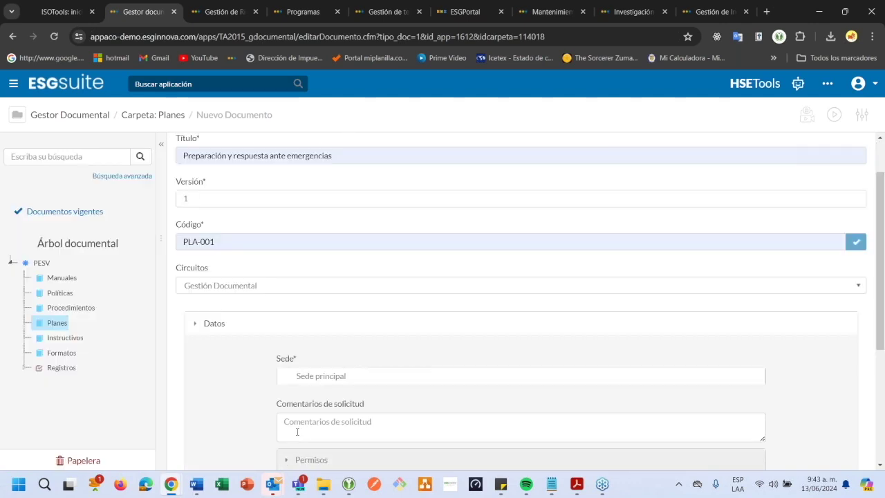
click(297, 431)
text(Versió)
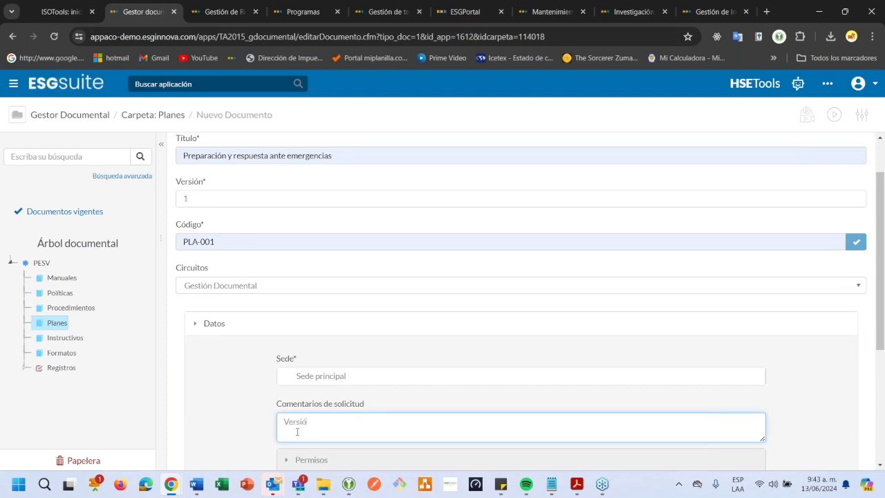
text(n inicaial del documento)
scroll(298, 431, down, 3)
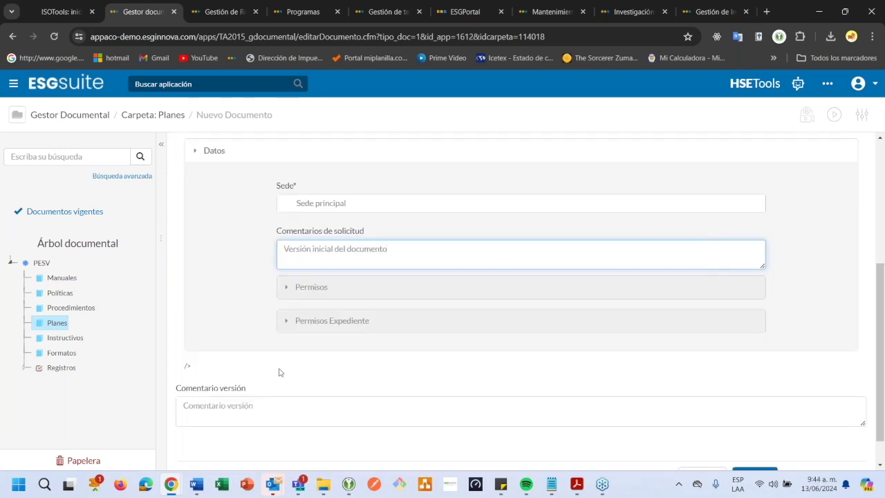
- Create a blank Documento (docx) as the document's content in the advanced internal editor
scroll(285, 320, up, 5)
click(280, 149)
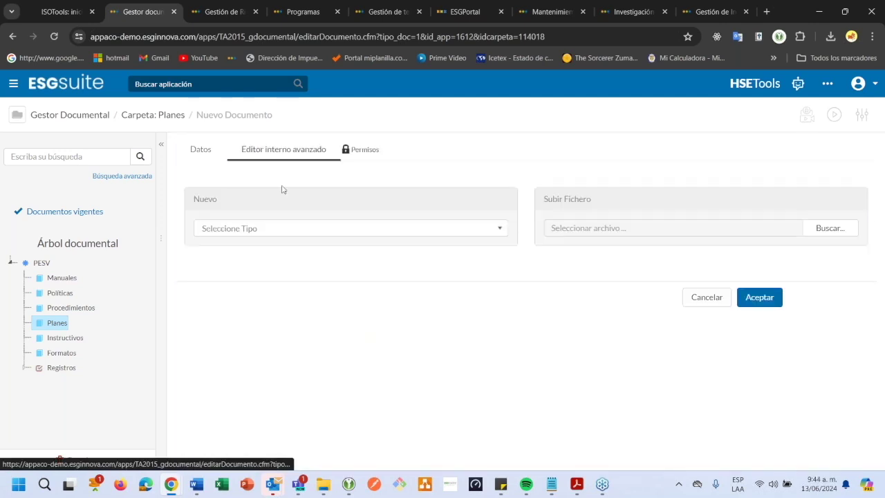
click(299, 232)
click(273, 266)
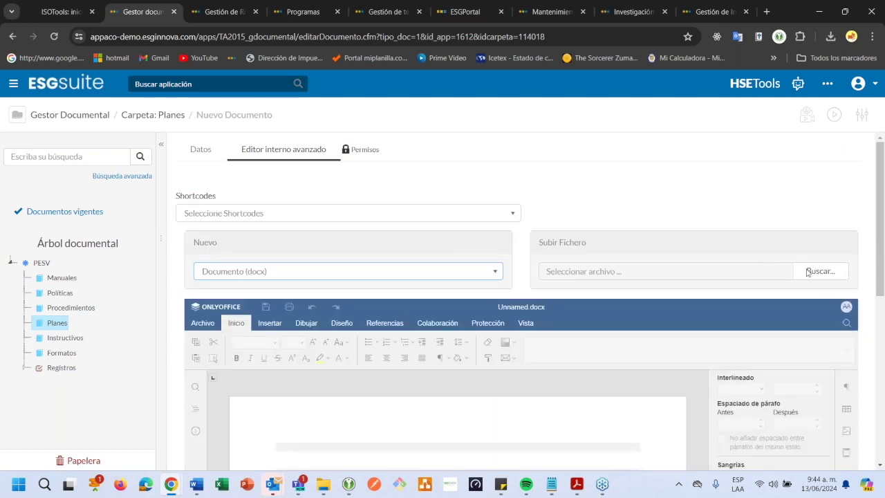
scroll(808, 272, down, 3)
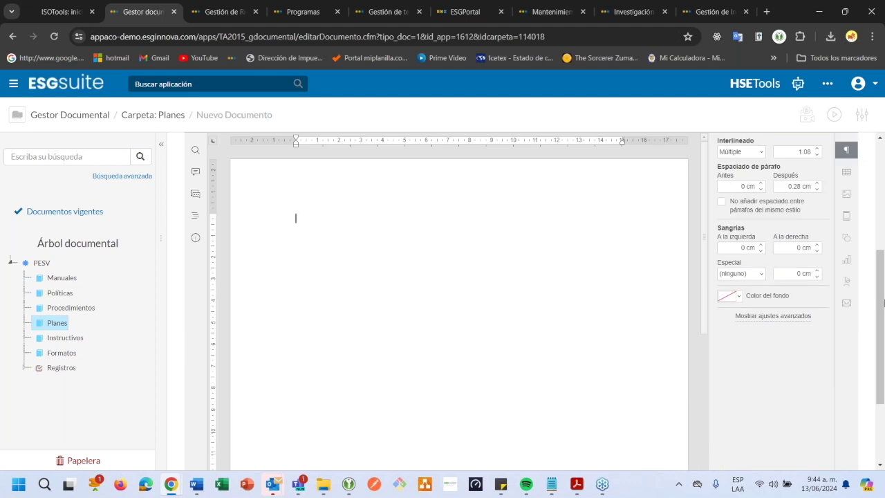
- Upload the file Pruebas.docx from the Escritorio folder as the document's content
scroll(884, 301, up, 3)
click(827, 265)
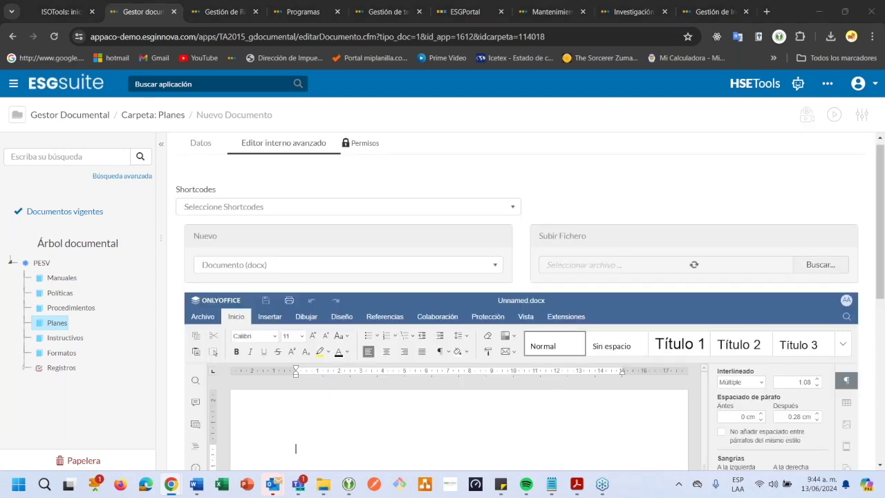
scroll(209, 195, down, 5)
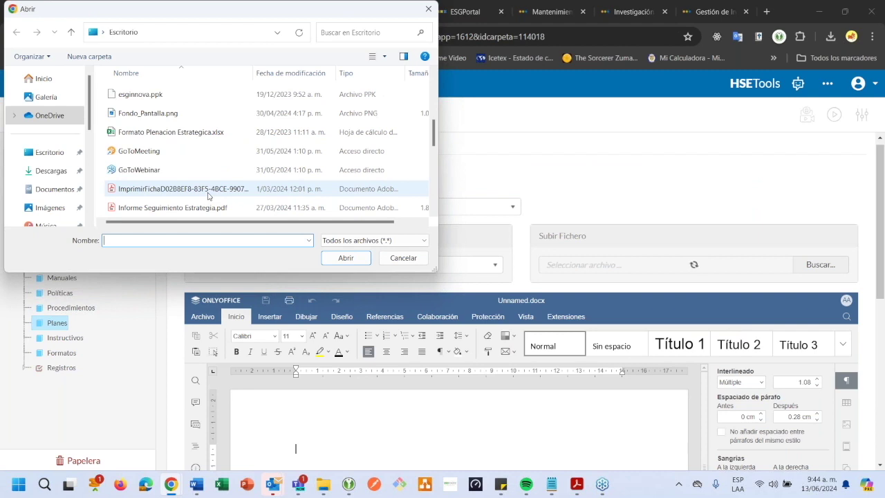
scroll(208, 195, up, 2)
scroll(208, 196, down, 2)
scroll(208, 196, down, 1)
scroll(204, 194, down, 1)
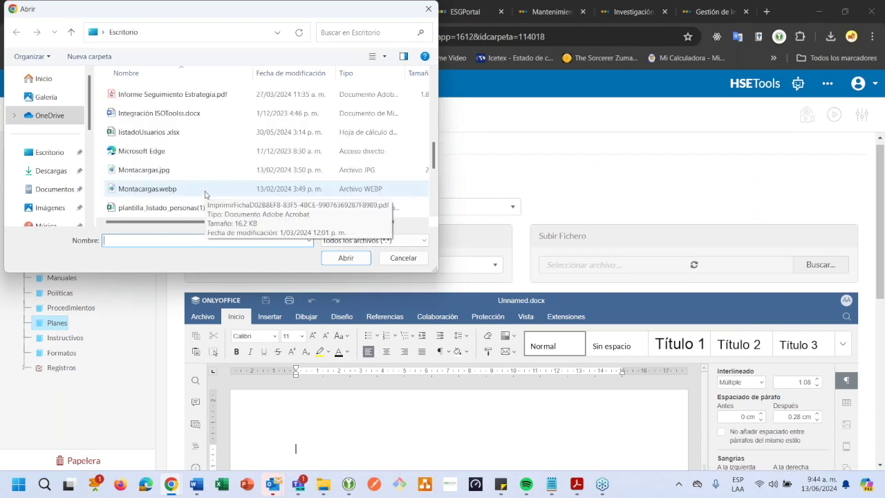
scroll(205, 194, down, 2)
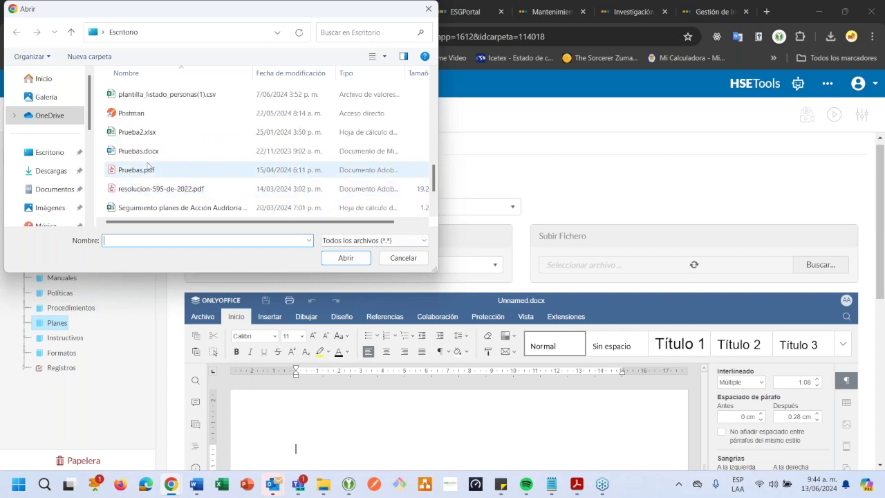
click(149, 151)
click(341, 257)
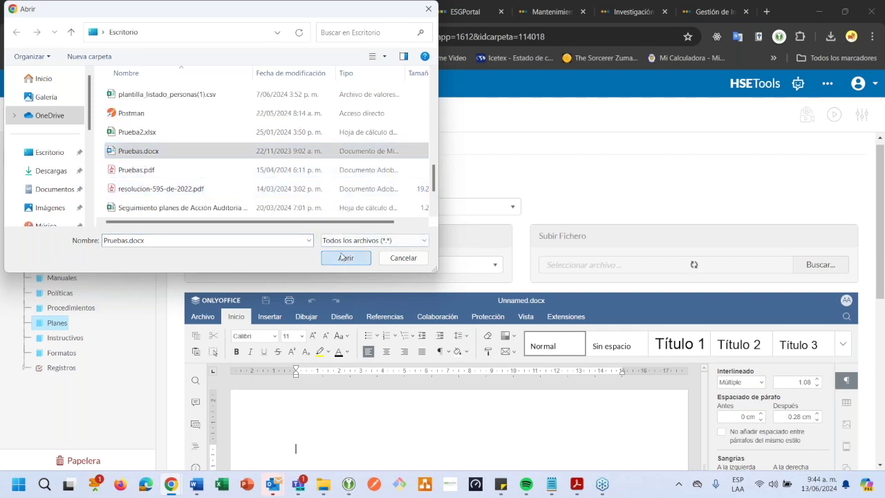
- Check the uploaded content in the internal editor and save the new plan document to start its Gestión Documental workflow
scroll(786, 271, down, 3)
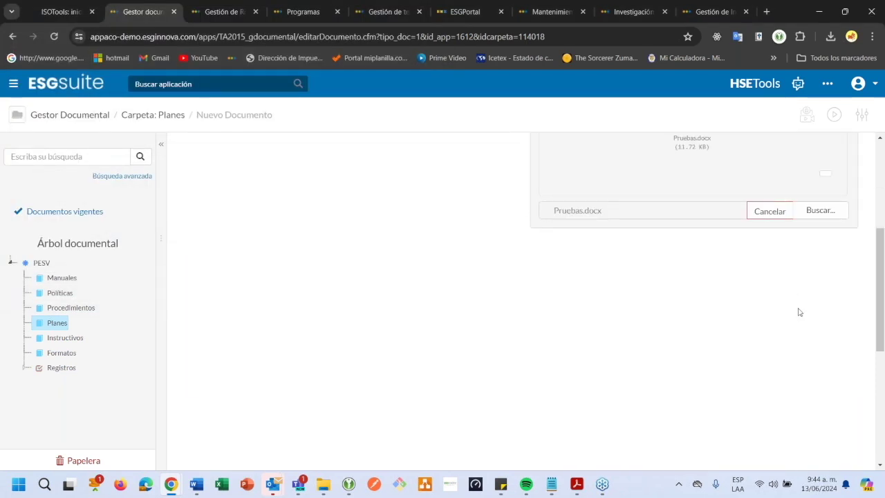
scroll(798, 311, down, 4)
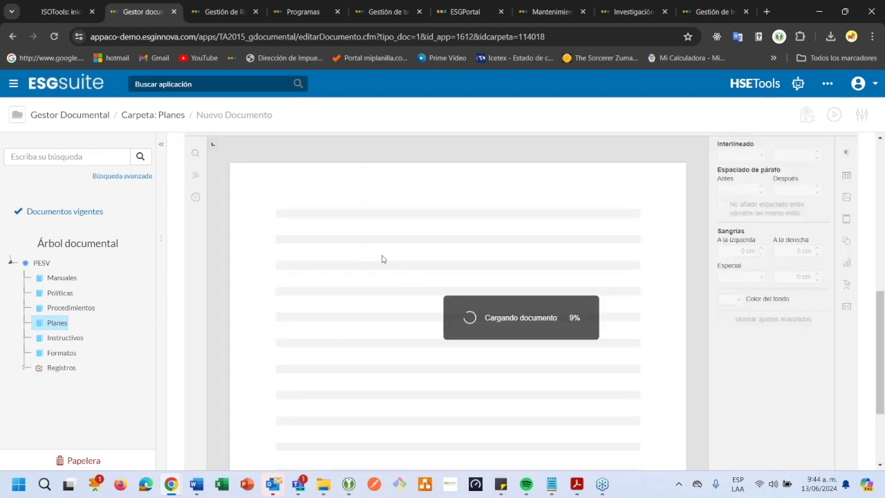
key(ctrl+a)
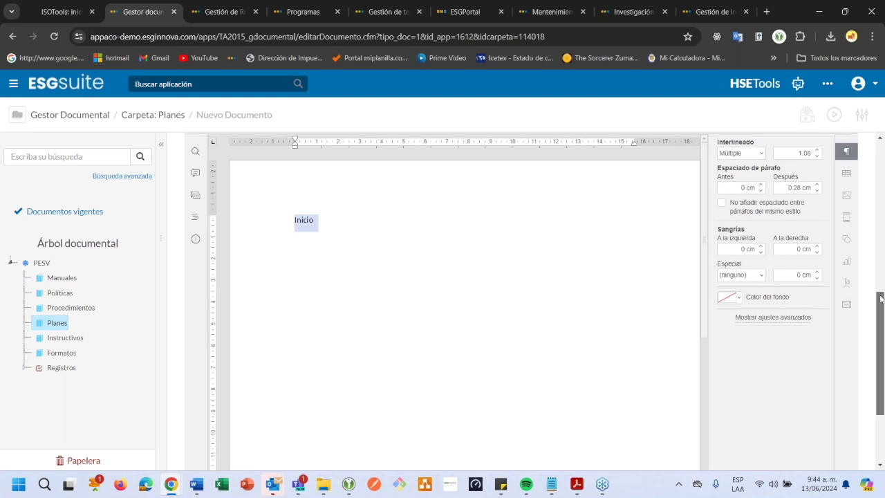
scroll(882, 308, up, 2)
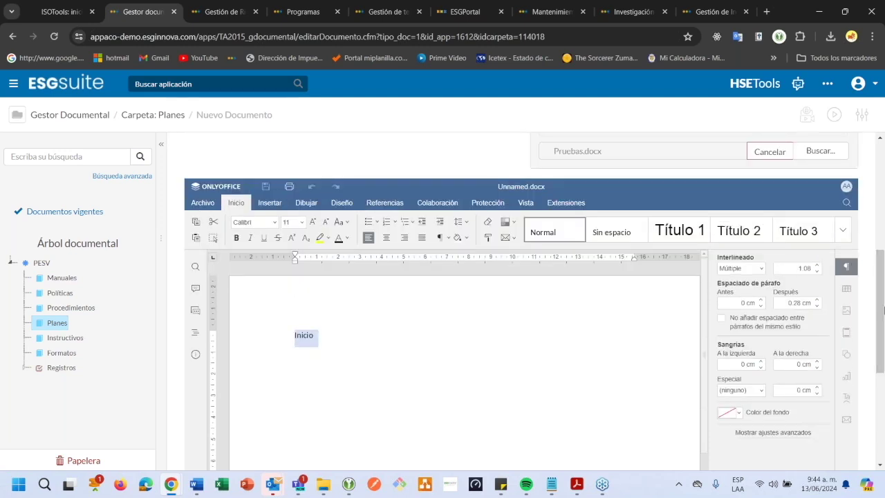
scroll(882, 310, down, 4)
click(771, 446)
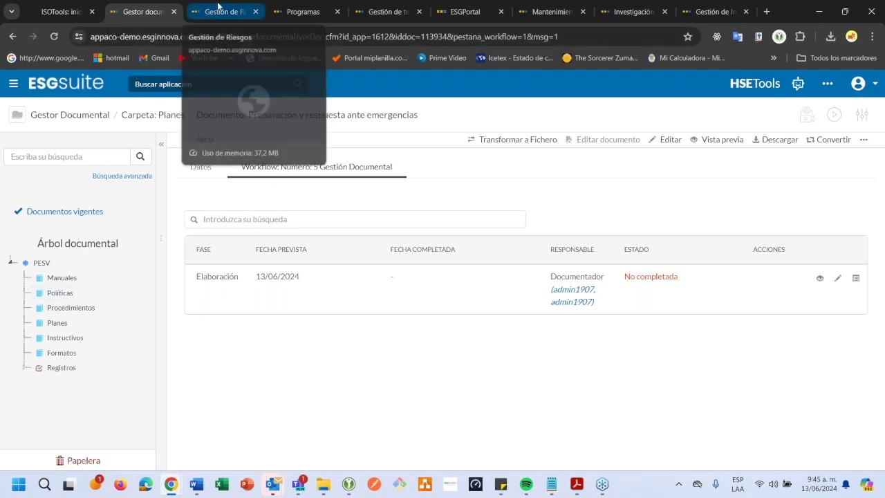
- Switch to Gestión de Riesgos and examine the 2022, 2023 and 2024 IPVR PESV matrices and their states
click(217, 11)
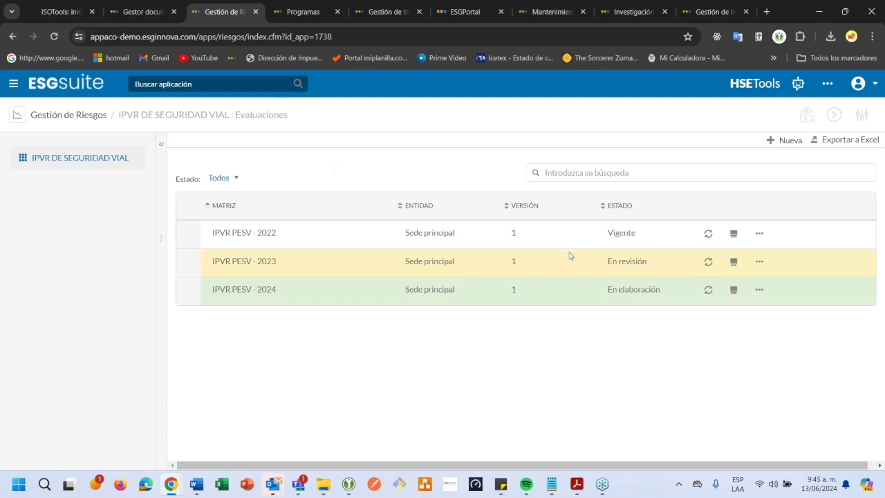
drag(276, 233, 225, 233)
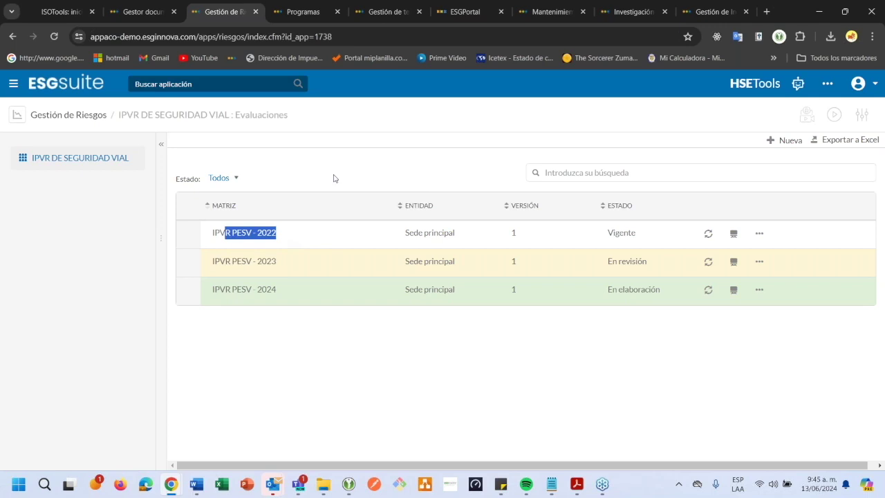
click(283, 268)
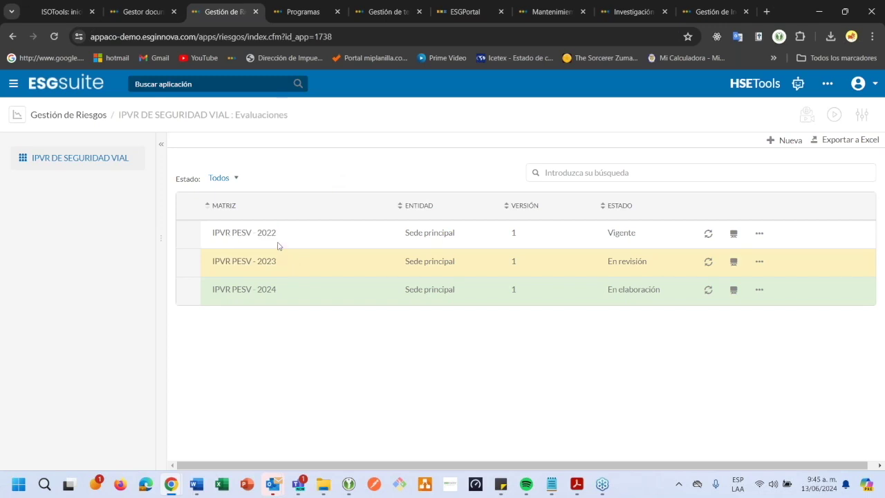
drag(276, 233, 225, 233)
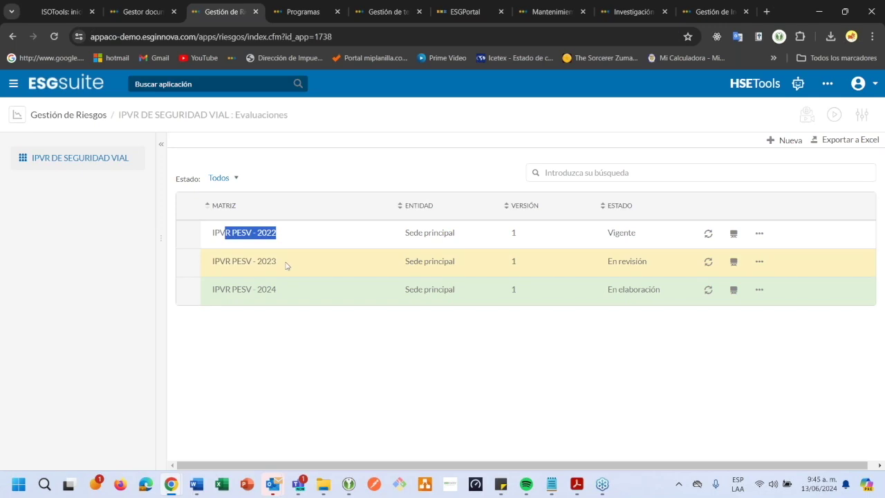
drag(287, 266, 216, 263)
drag(278, 296, 208, 291)
click(520, 357)
drag(607, 235, 639, 291)
click(628, 336)
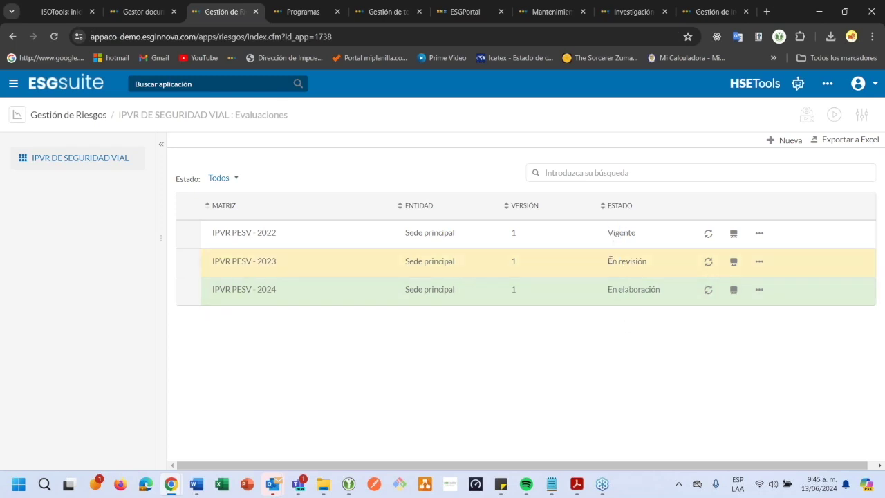
drag(608, 262, 626, 262)
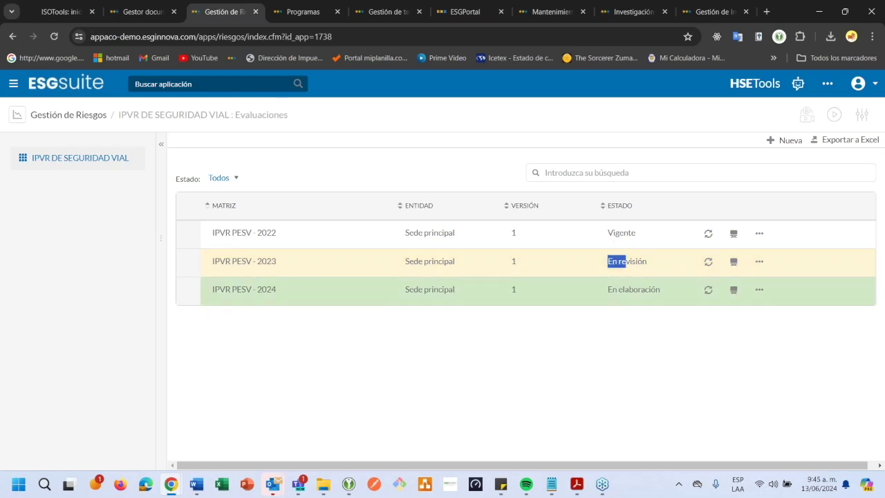
drag(609, 290, 661, 290)
click(657, 340)
- Open the life cycle of the IPVR PESV - 2024 matrix and review its zones, activities and linked positions
click(708, 291)
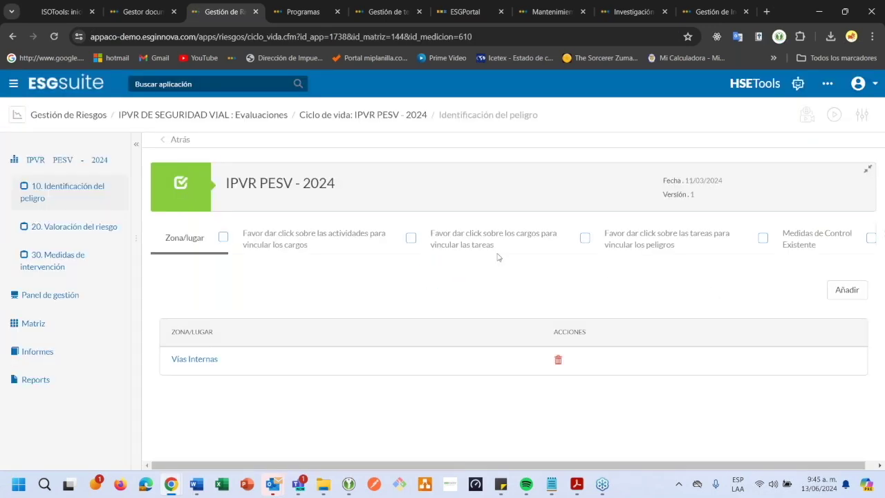
click(350, 248)
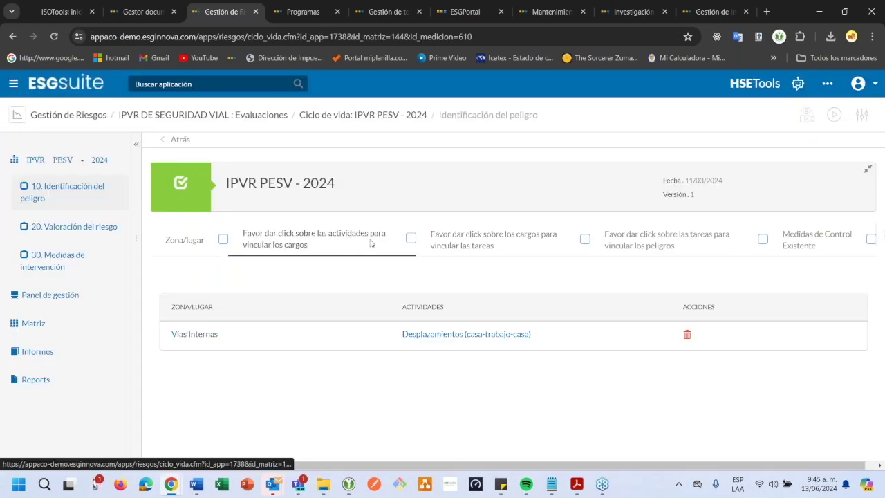
click(491, 239)
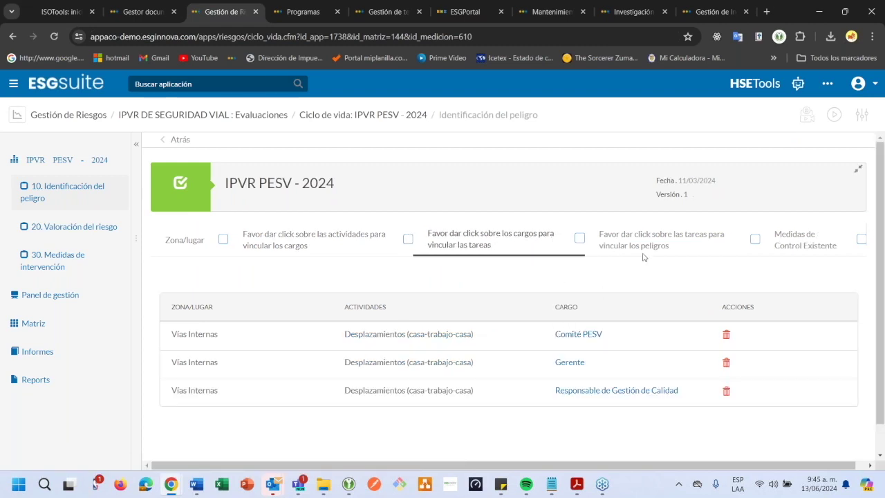
click(185, 247)
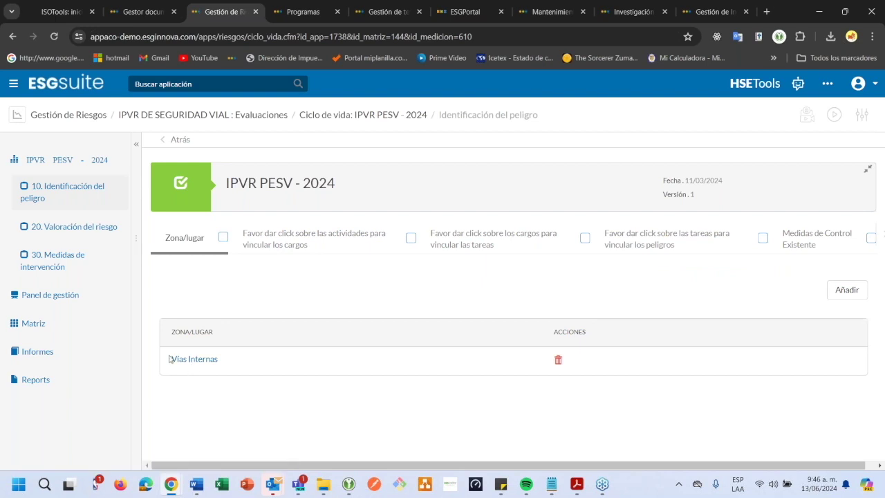
click(267, 251)
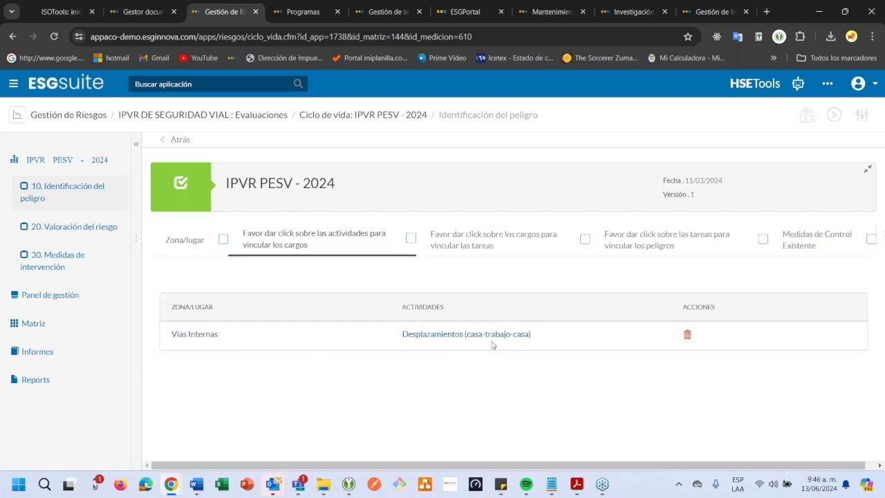
click(488, 250)
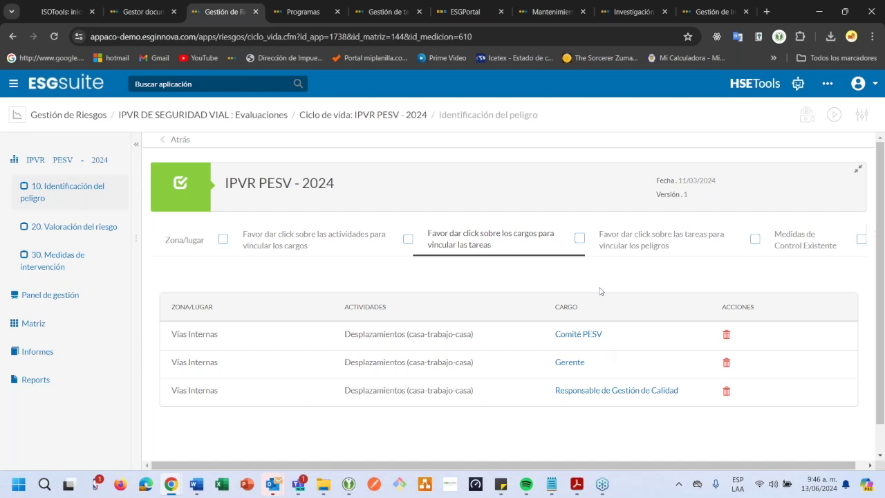
- Review the hazards linked to the Comité PESV and Responsable de Gestión de Calidad tasks, including classification, description, worst consequence and possible effects
click(614, 251)
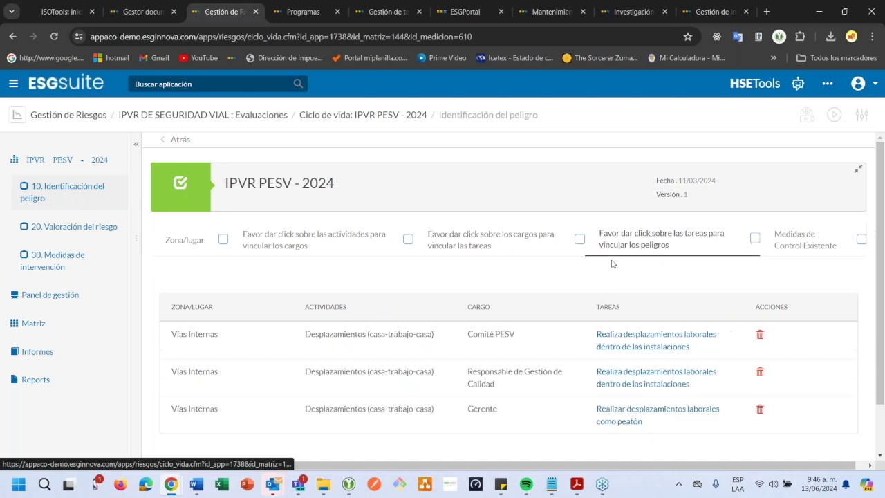
click(613, 340)
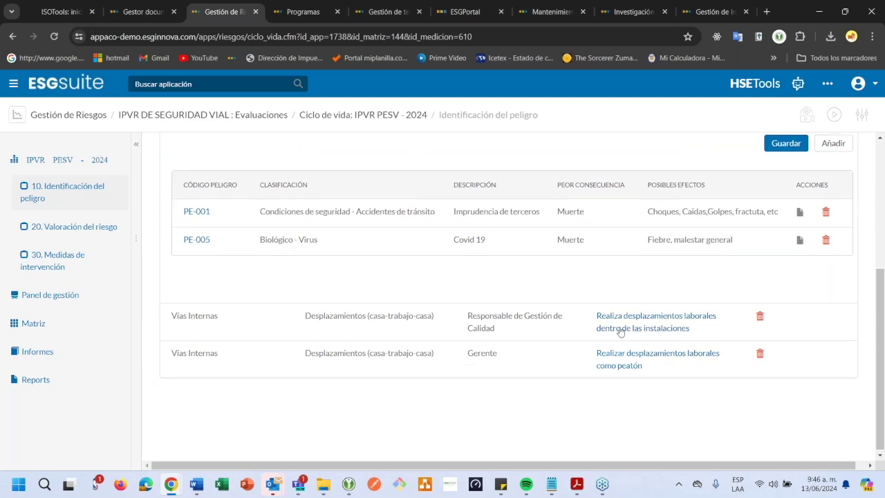
click(620, 332)
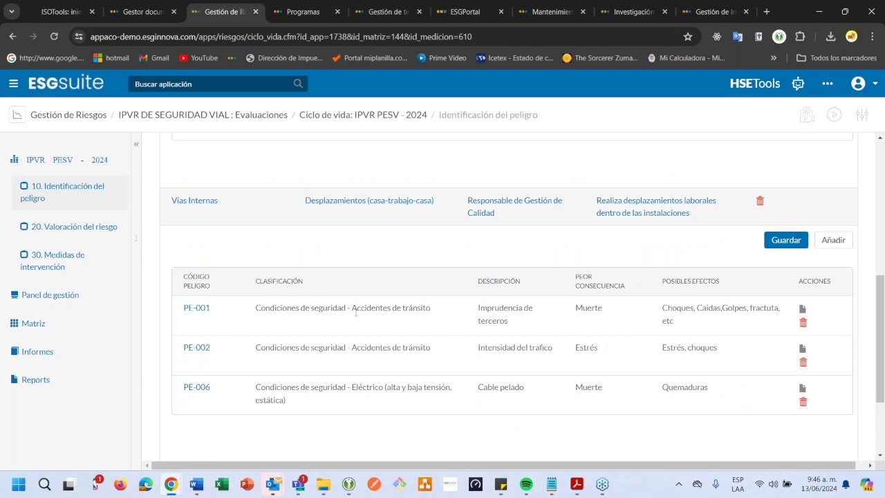
drag(356, 312, 388, 312)
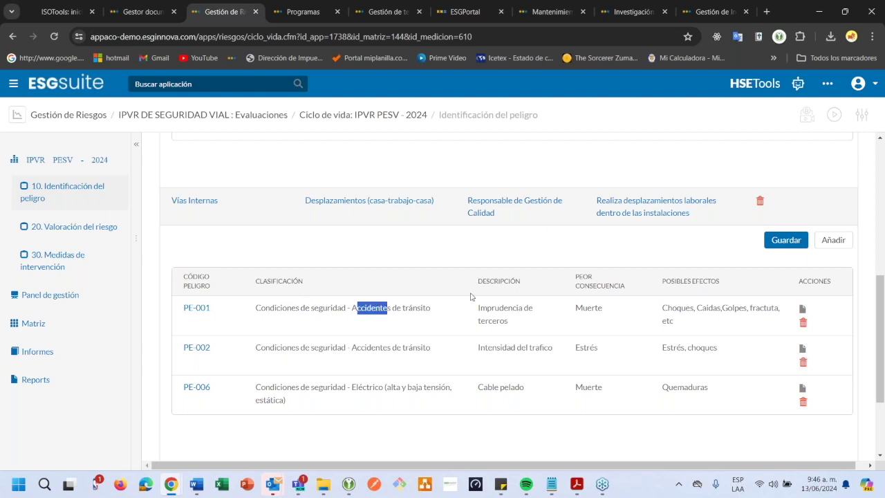
drag(483, 311, 513, 311)
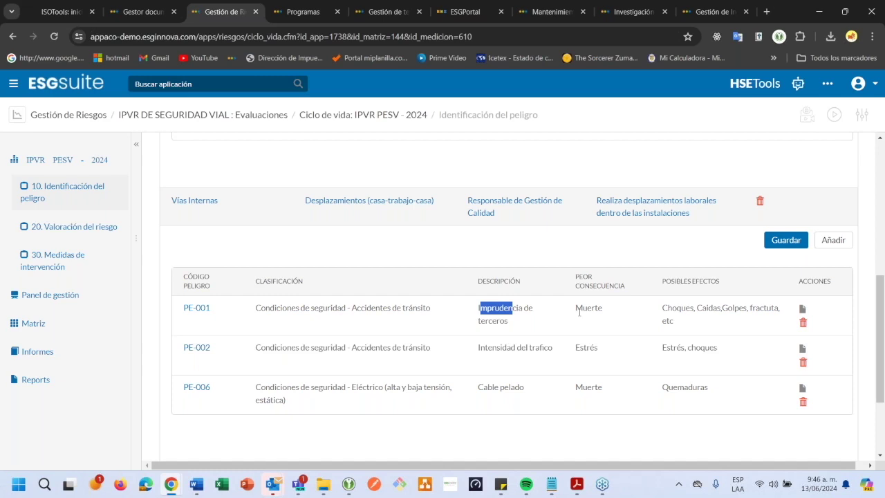
drag(576, 311, 614, 312)
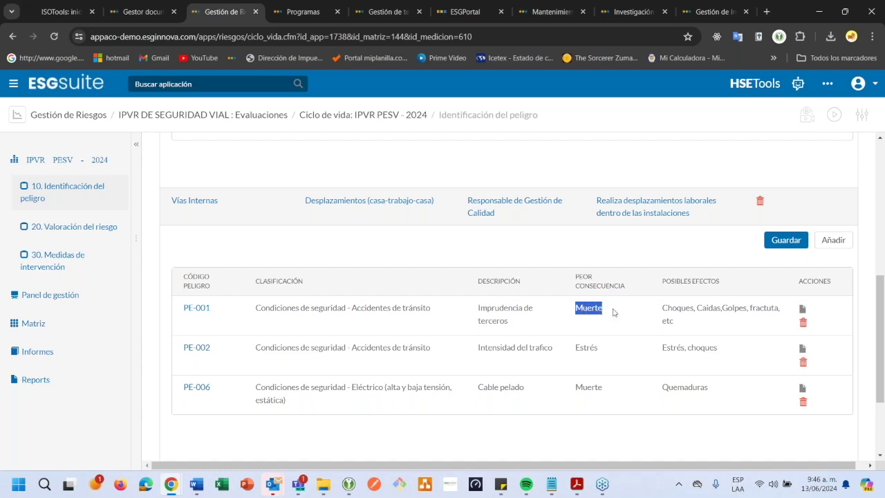
drag(687, 311, 721, 311)
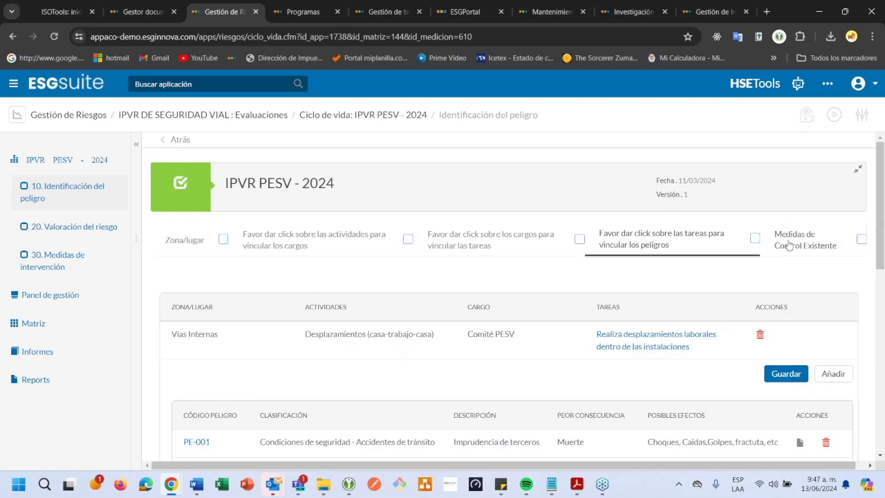
- Examine the existing control measures at the source, in the medium and on the individual for the identified hazards
click(788, 245)
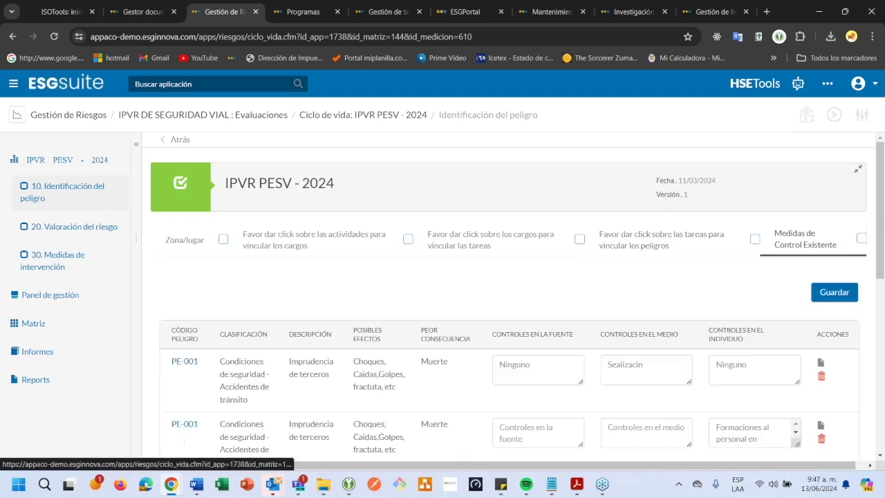
scroll(717, 299, down, 1)
scroll(714, 301, down, 1)
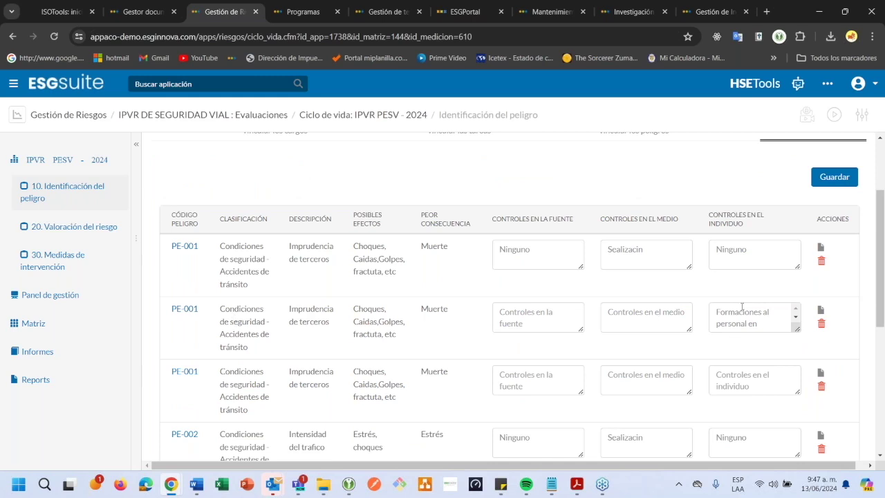
drag(553, 218, 653, 218)
drag(723, 214, 744, 223)
click(744, 316)
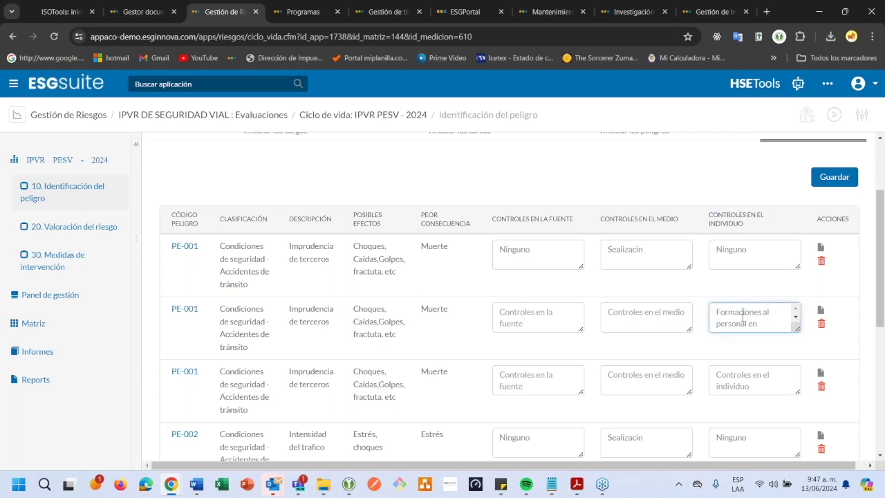
- Open the Valoración del riesgo phase and examine the deficiency and exposure level options and the probability ratings
click(97, 233)
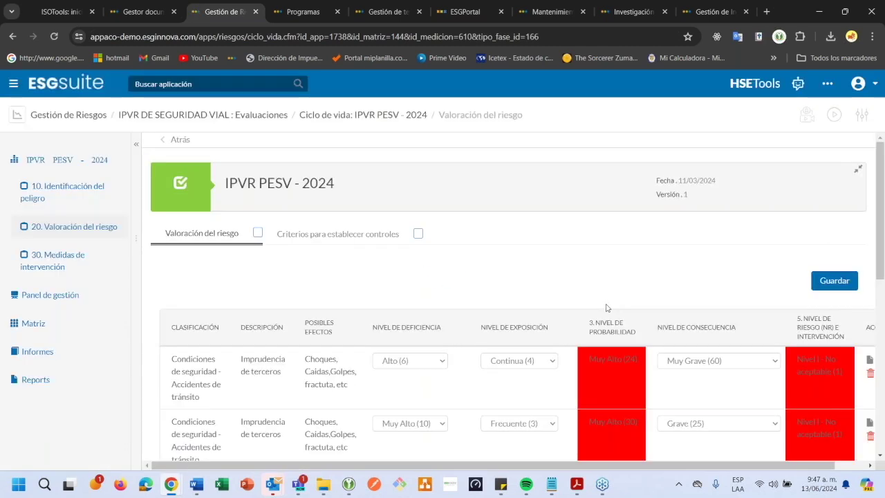
scroll(606, 304, down, 2)
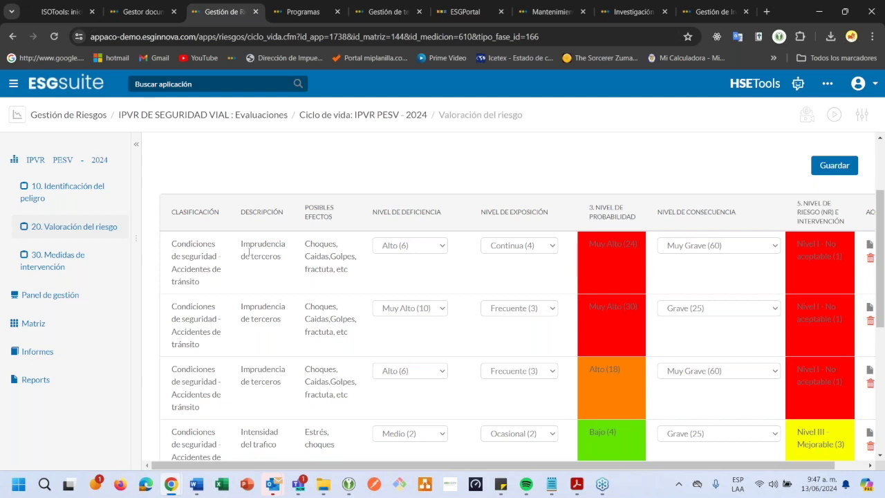
drag(187, 212, 329, 216)
click(341, 220)
drag(397, 213, 417, 213)
click(435, 251)
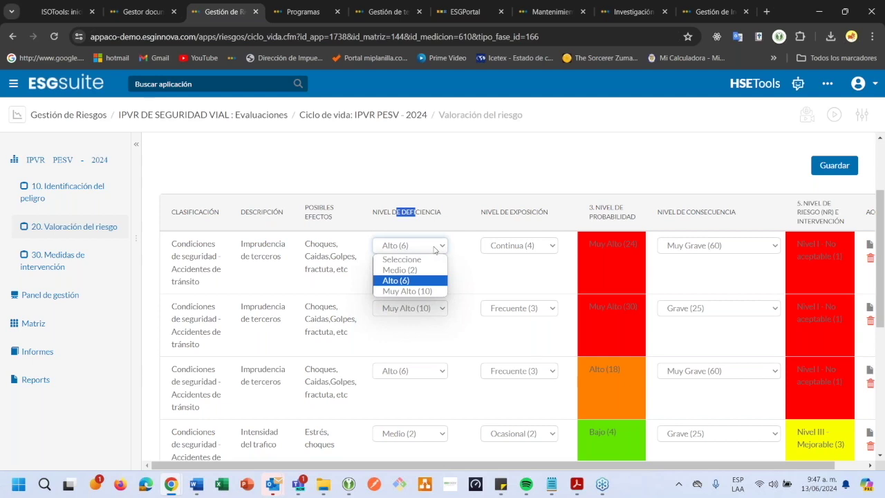
click(525, 245)
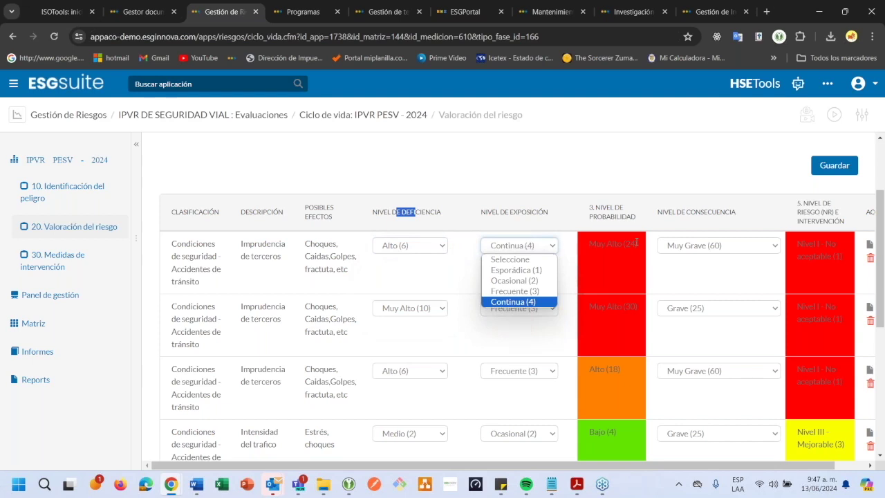
double_click(603, 217)
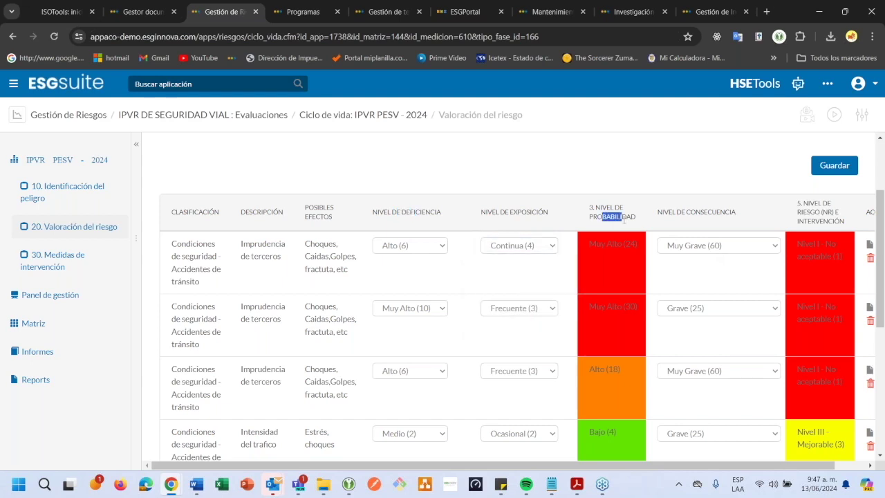
scroll(643, 262, down, 2)
scroll(643, 261, up, 3)
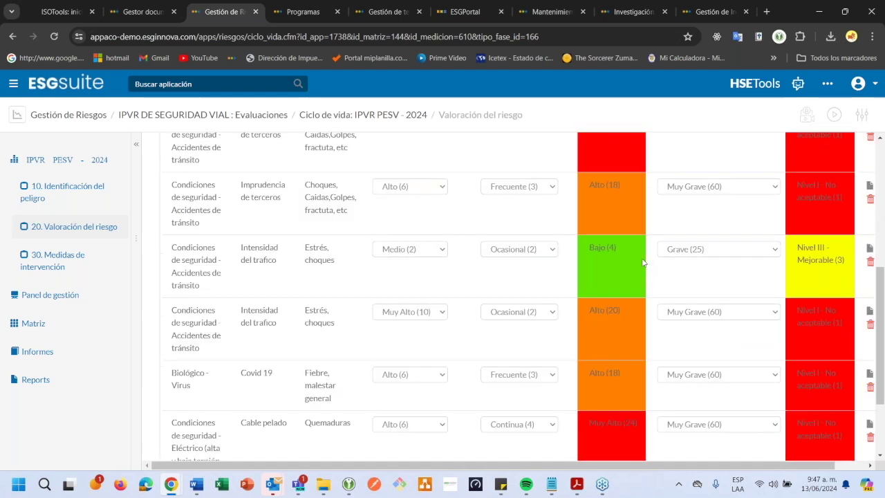
- Set the first hazard's exposure level to Ocasional (2) and its deficiency level to Alto (6)
click(495, 246)
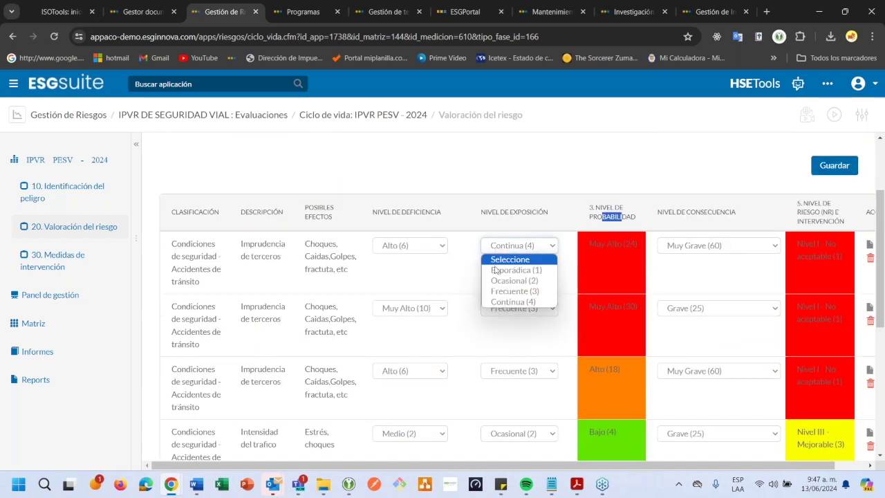
click(510, 281)
click(413, 246)
click(420, 281)
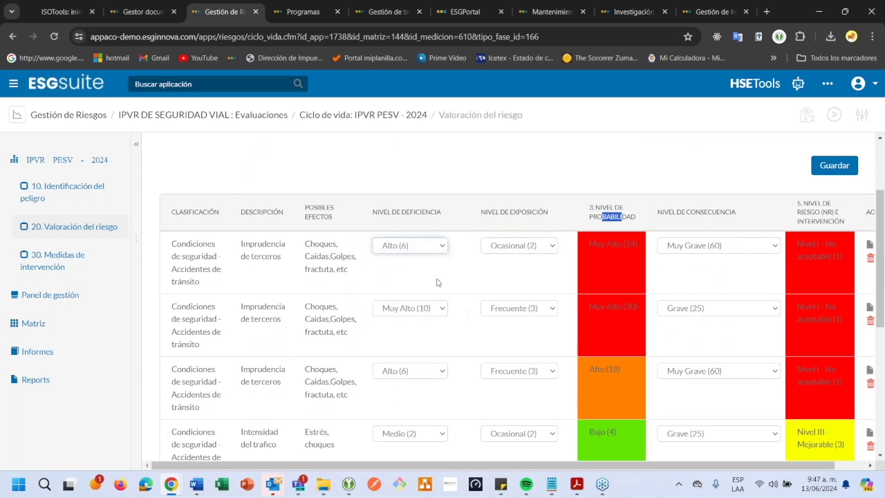
- Save the first hazard's deficiency and exposure levels, set its consequence level to Grave (25), and save the valuation again
click(831, 166)
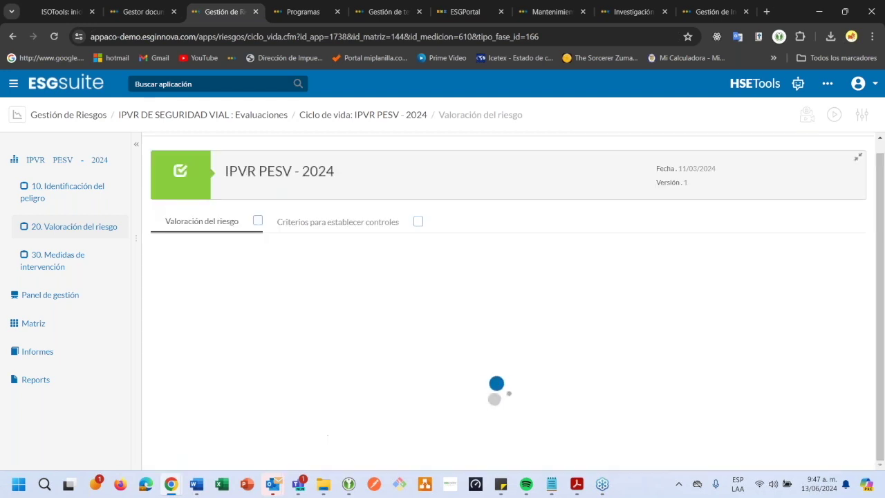
drag(595, 244, 621, 244)
click(688, 251)
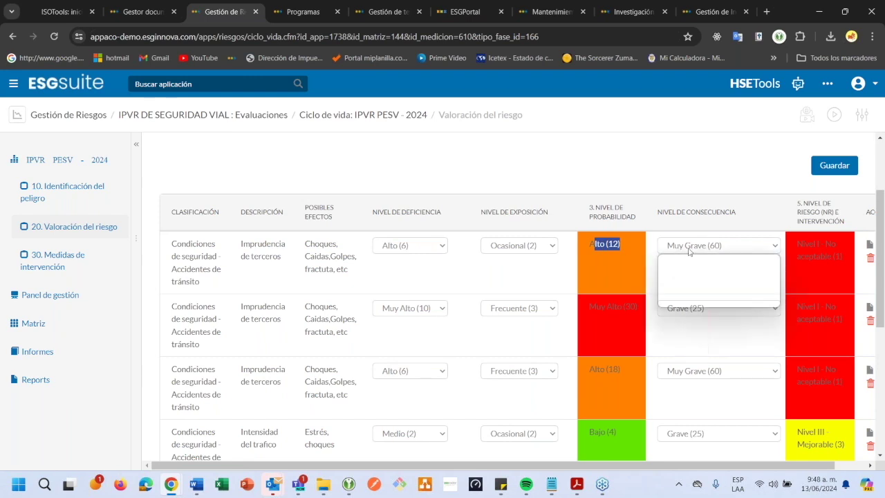
click(684, 282)
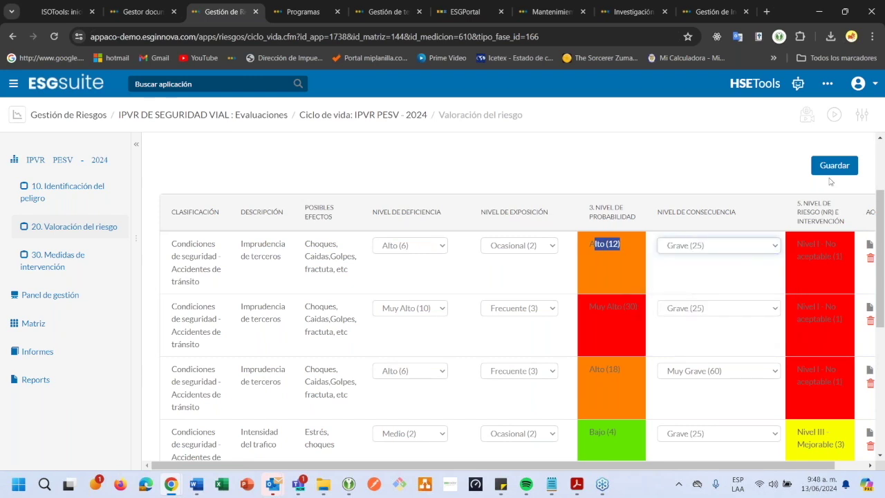
click(834, 166)
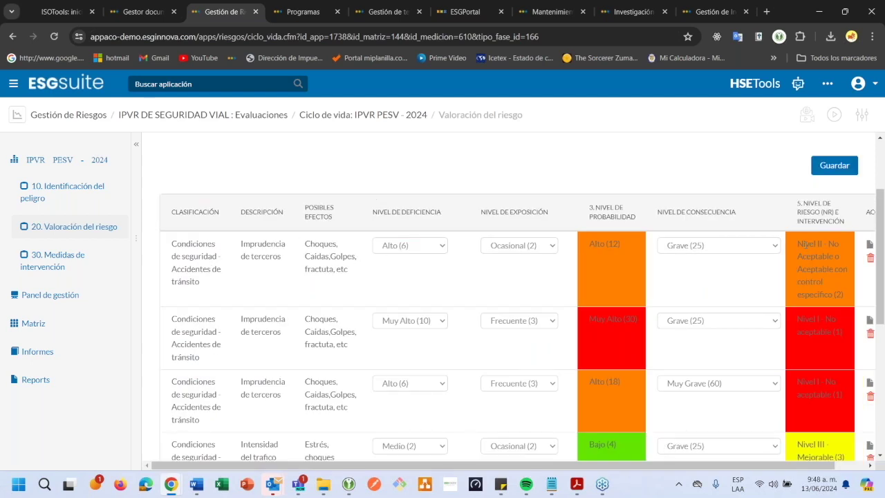
- Examine the risk and intervention level ratings assigned to the hazards in the Valoración del riesgo table
drag(829, 245, 834, 269)
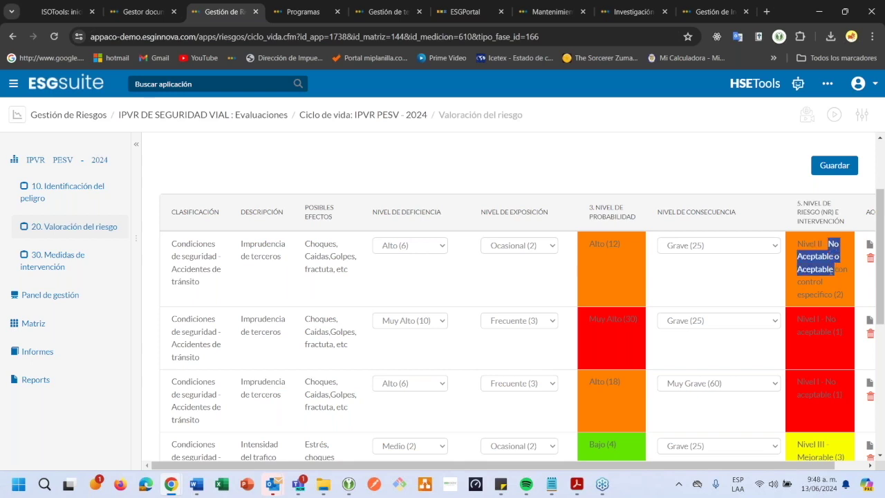
click(830, 269)
scroll(804, 238, down, 2)
drag(799, 217, 850, 220)
scroll(807, 307, down, 1)
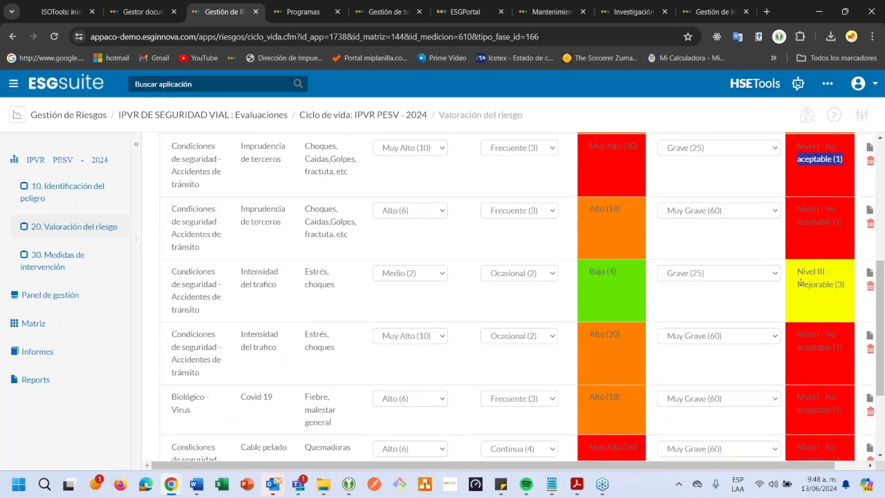
drag(799, 282, 829, 286)
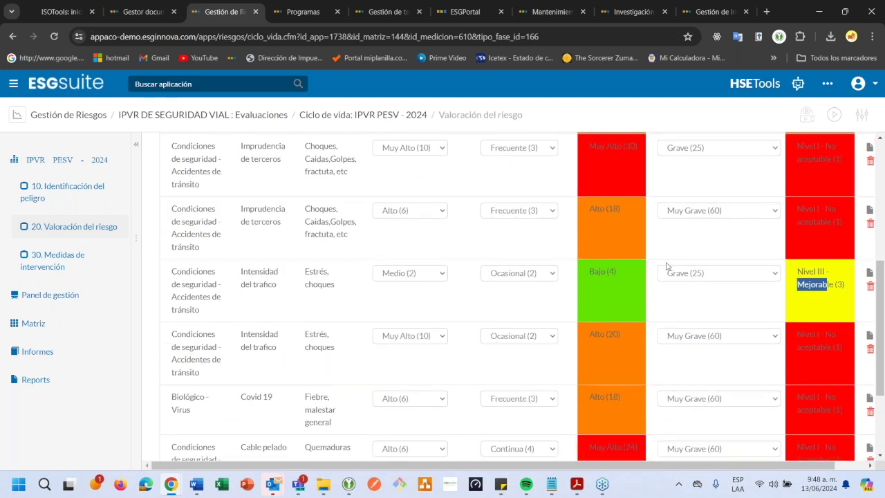
scroll(669, 264, up, 5)
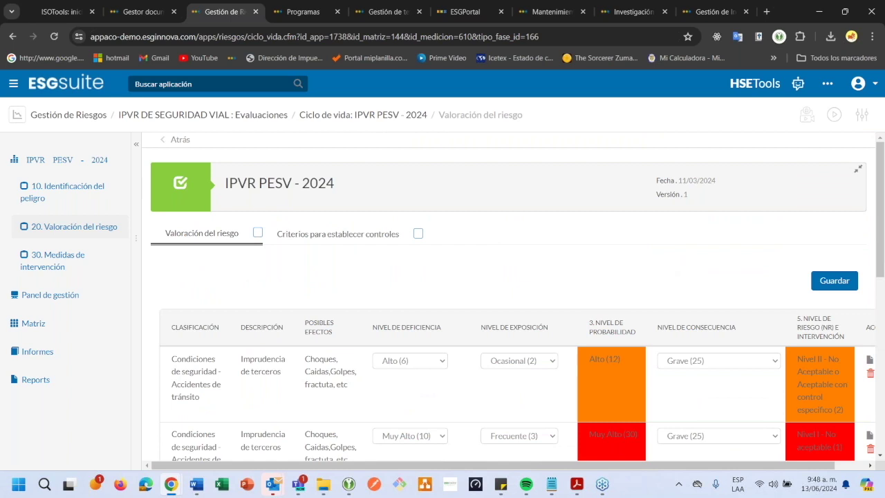
- In Criterios para establecer controles, copy the Comité PESV row's exposed count of 198 to the Responsable de Gestión de Calidad row and save
click(337, 236)
scroll(356, 249, down, 1)
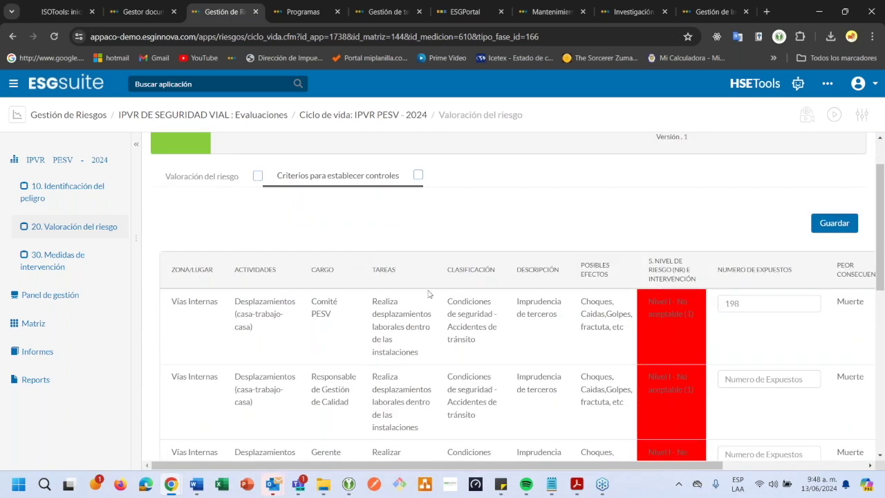
drag(465, 469, 580, 468)
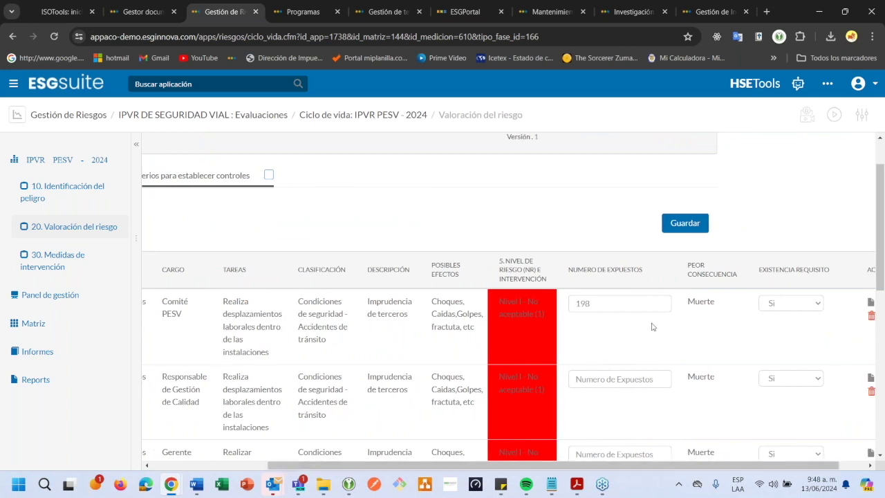
drag(622, 303, 572, 305)
key(ctrl+c)
click(607, 377)
key(ctrl+v)
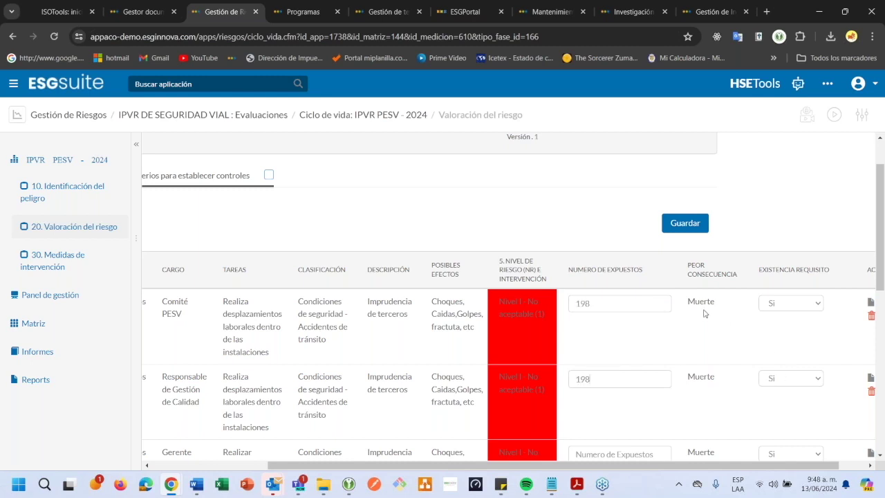
drag(762, 269, 801, 269)
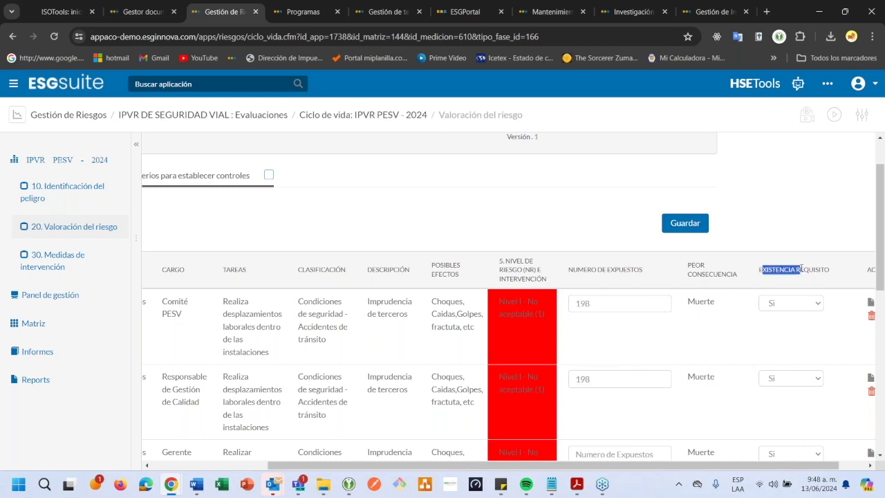
click(702, 224)
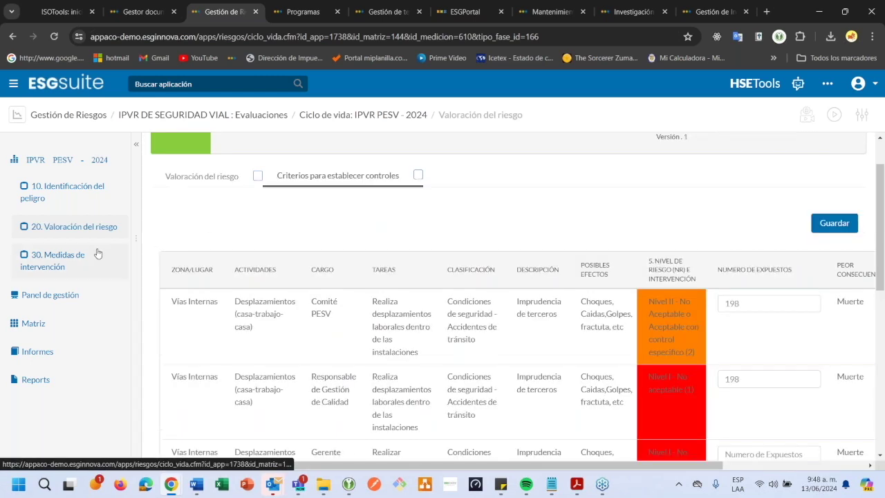
- Open the Medidas de intervención phase and examine the elimination, substitution, engineering, administrative and EPI controls for the hazards
click(83, 259)
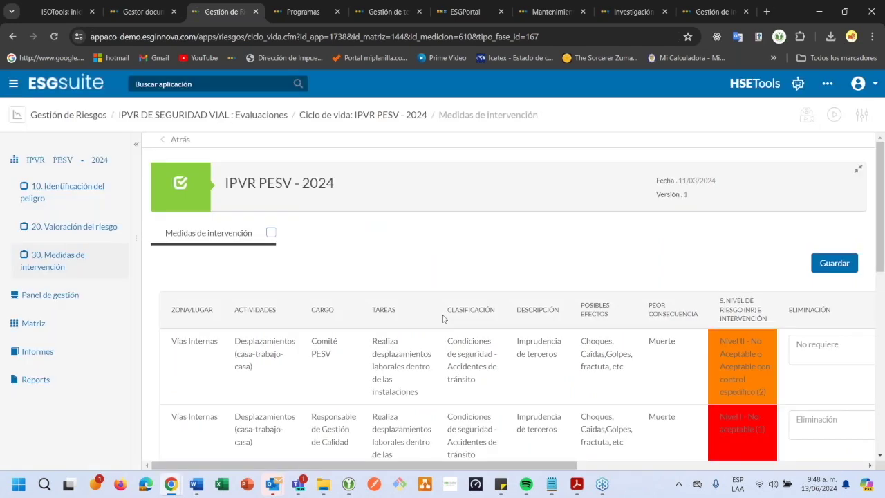
scroll(443, 318, down, 2)
scroll(443, 318, up, 2)
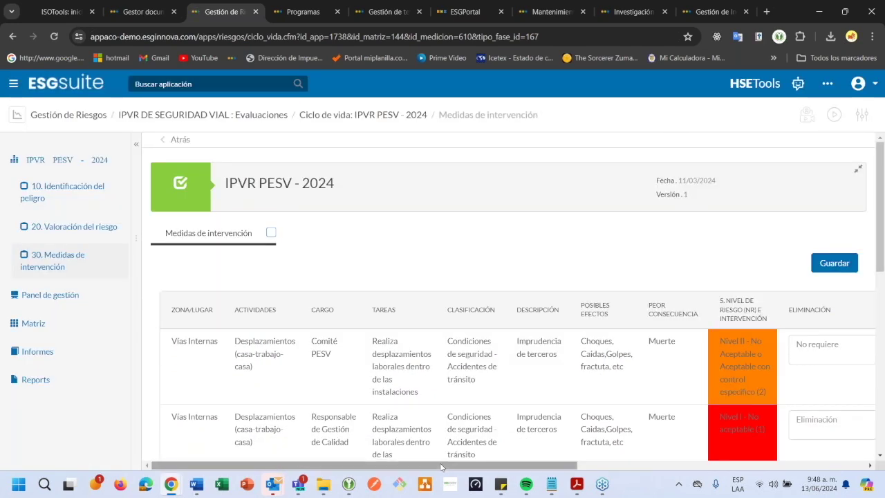
scroll(447, 468, right, 5)
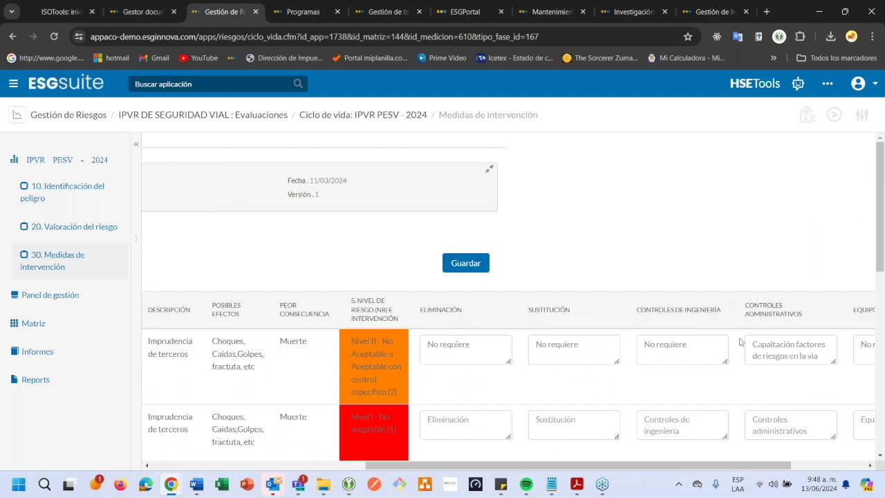
click(775, 354)
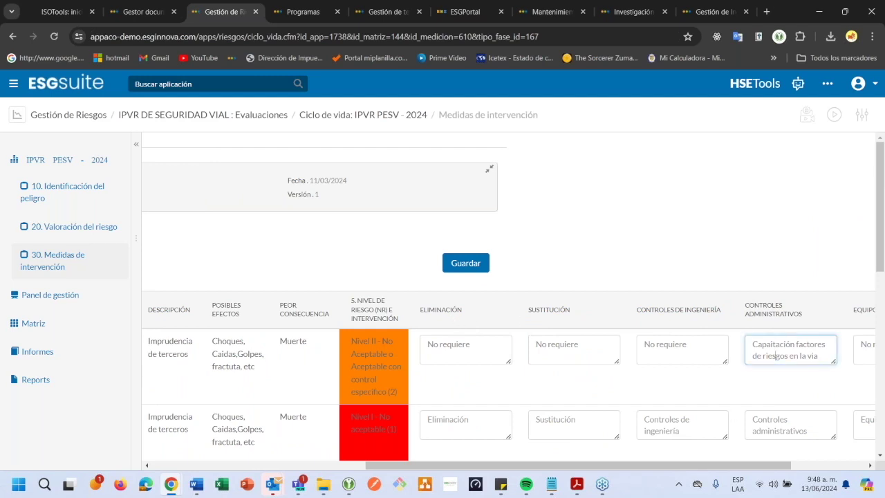
drag(687, 468, 753, 468)
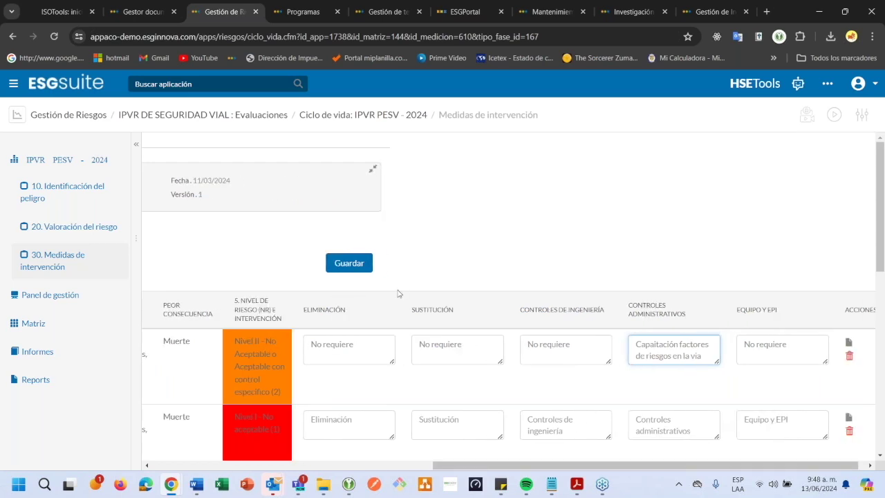
click(492, 274)
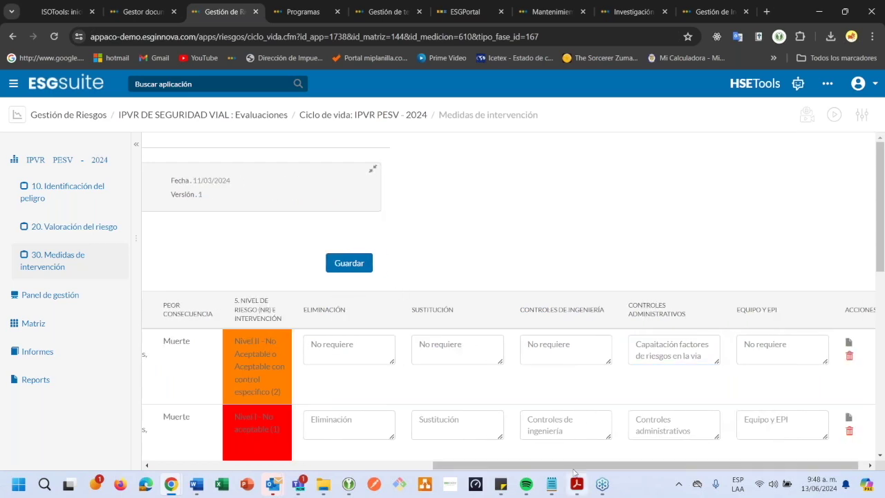
drag(581, 463, 293, 464)
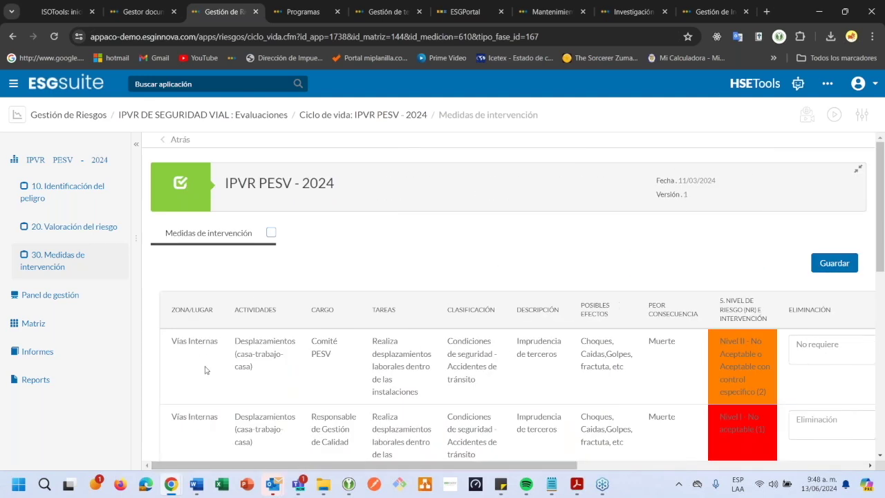
- Examine the Vías Internas risk profile in Panel de gestión and the probability level bubble chart in Informes
click(56, 305)
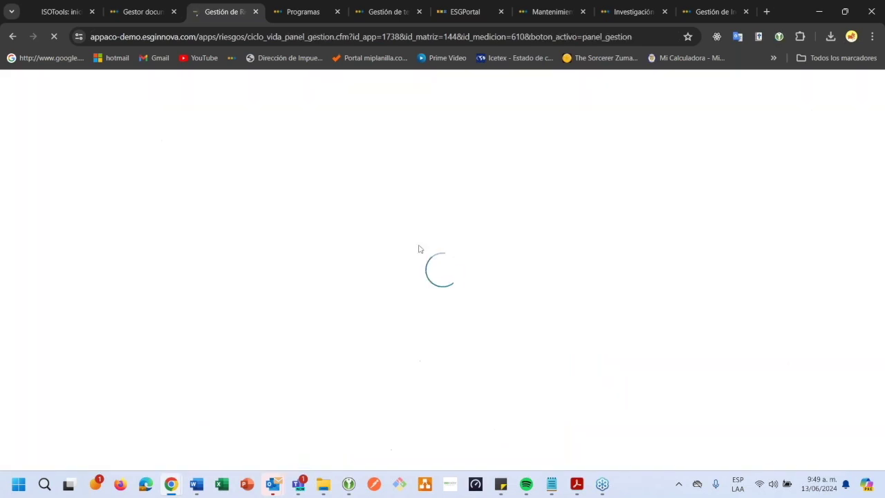
scroll(418, 249, down, 1)
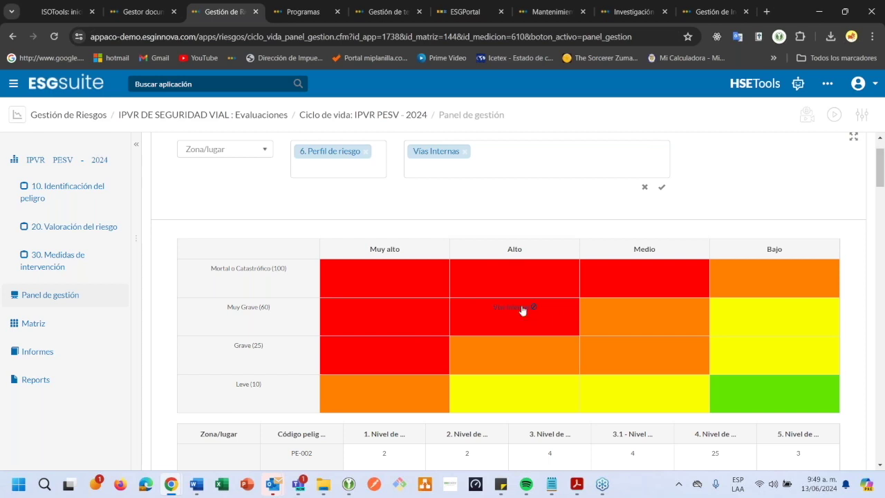
click(39, 354)
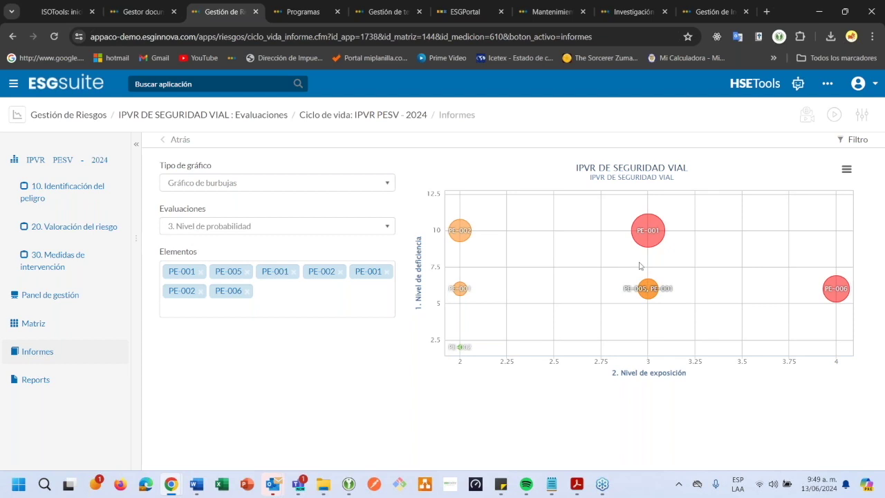
mouse_move(643, 240)
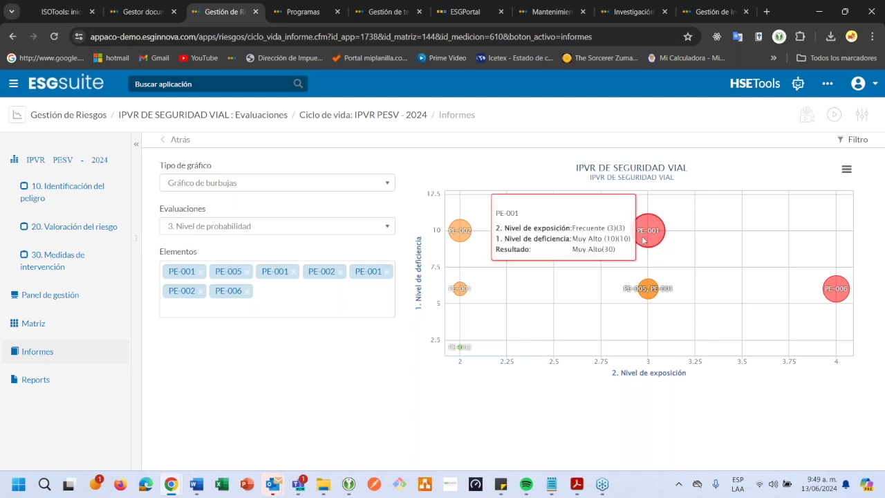
mouse_move(830, 300)
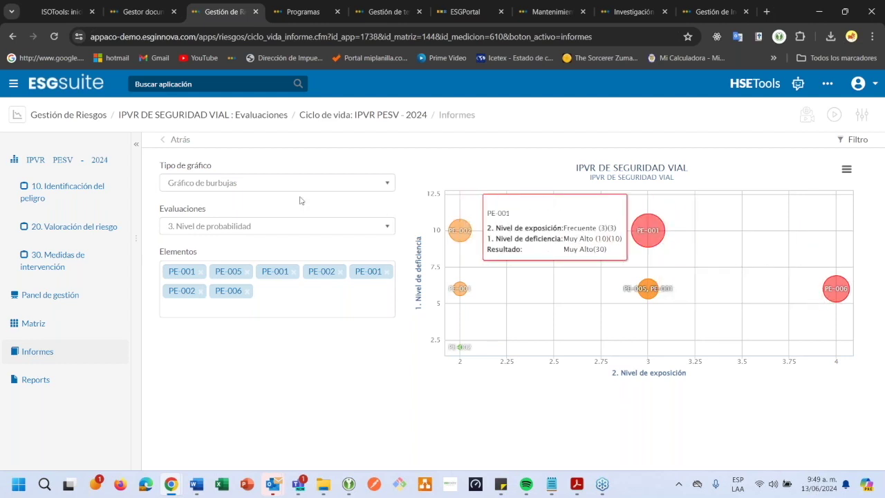
- Change the report's chart type to Mapa de calor and its evaluation to 5. Nivel de Riesgo (NR) e Intervención
click(255, 182)
click(237, 220)
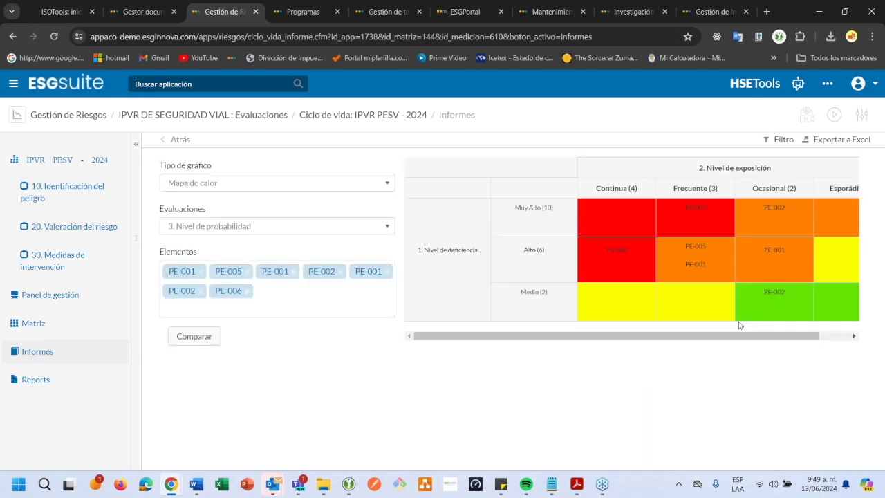
click(323, 228)
click(297, 265)
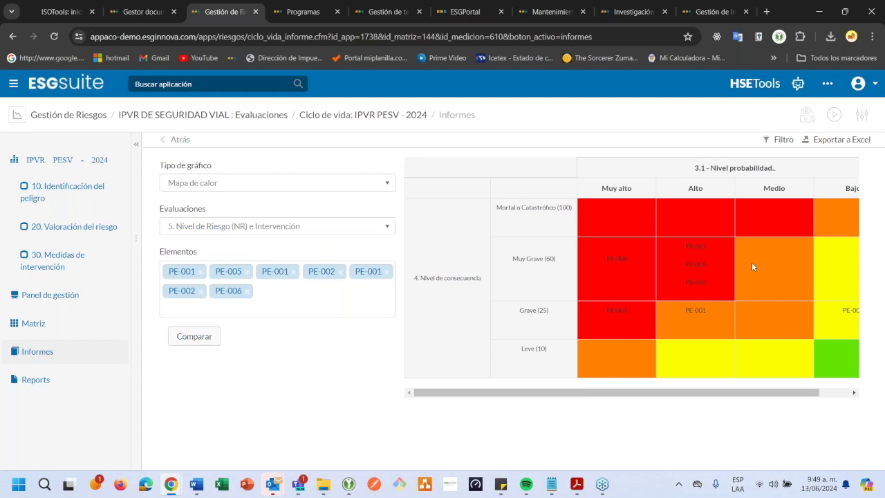
drag(676, 393, 712, 392)
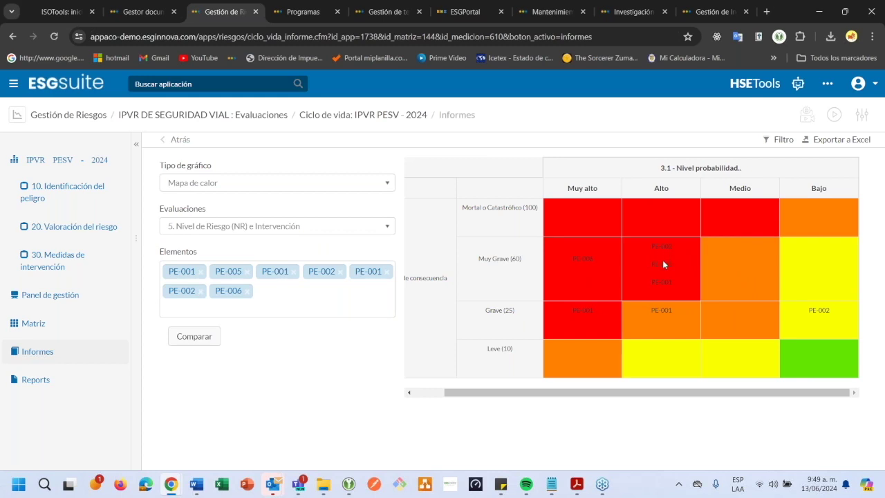
- Open hazard PE-006 from the heat map, review its record in Administración del Riesgo, and leave the record
click(587, 260)
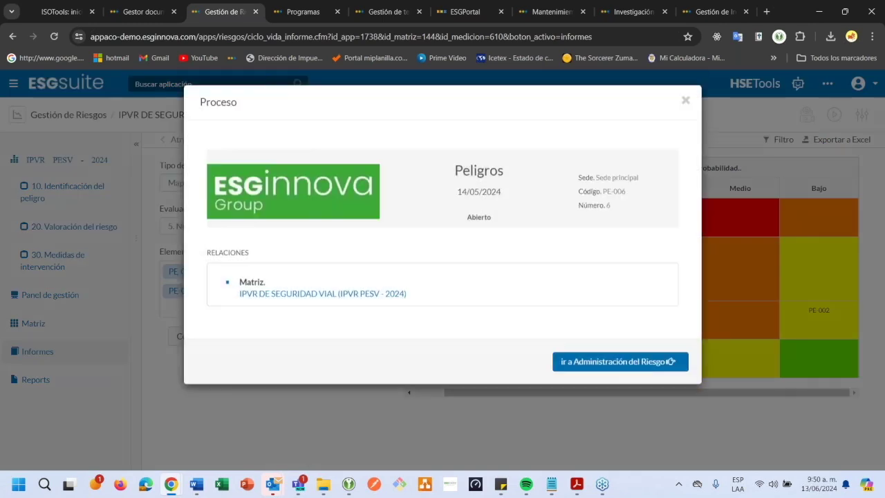
click(586, 369)
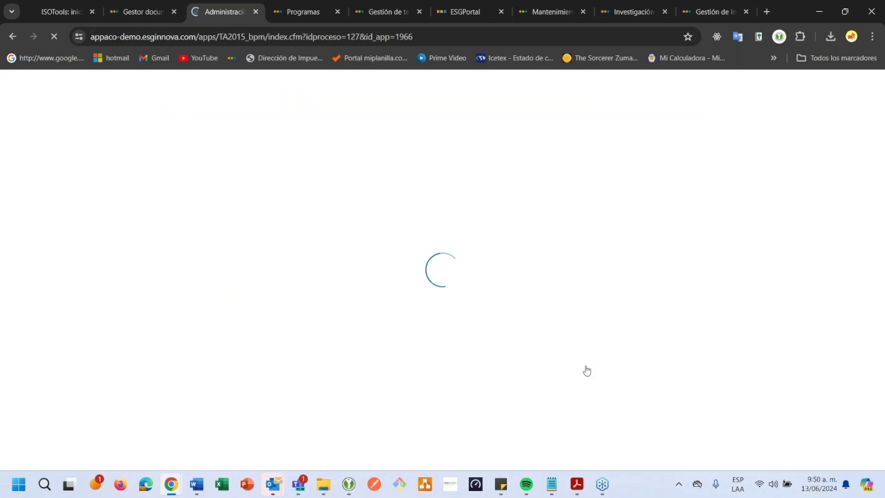
scroll(586, 371, down, 2)
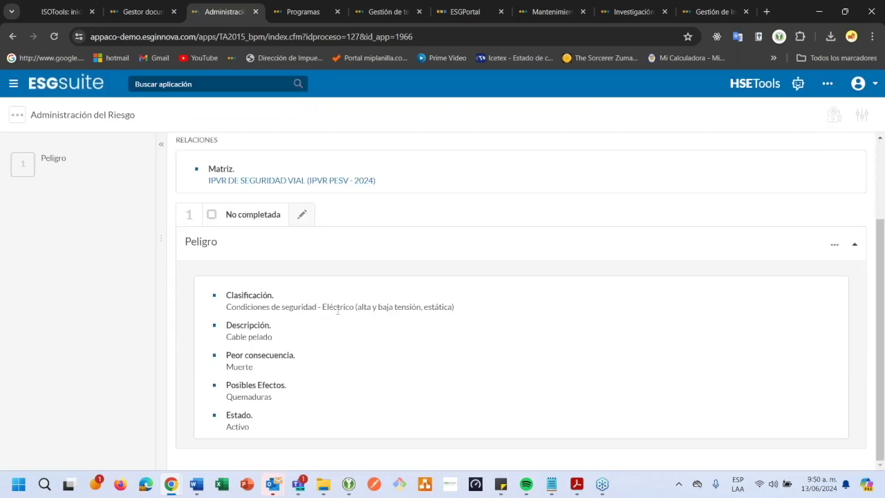
scroll(338, 311, up, 2)
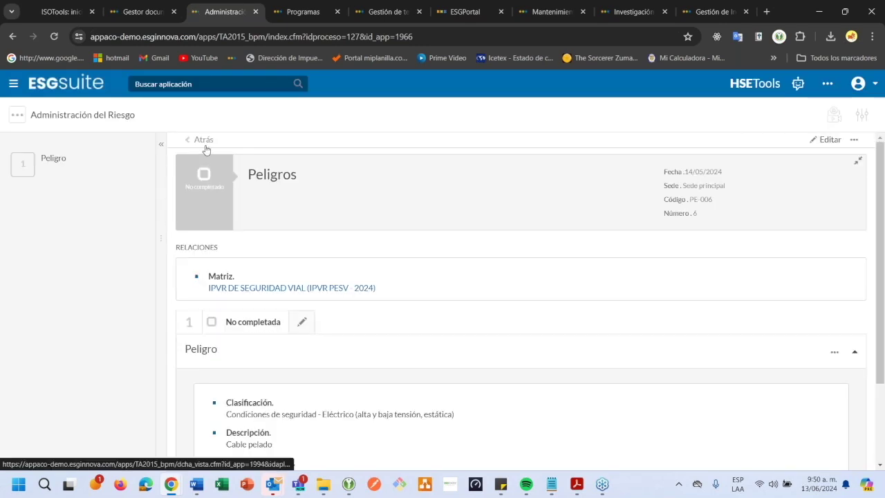
click(203, 141)
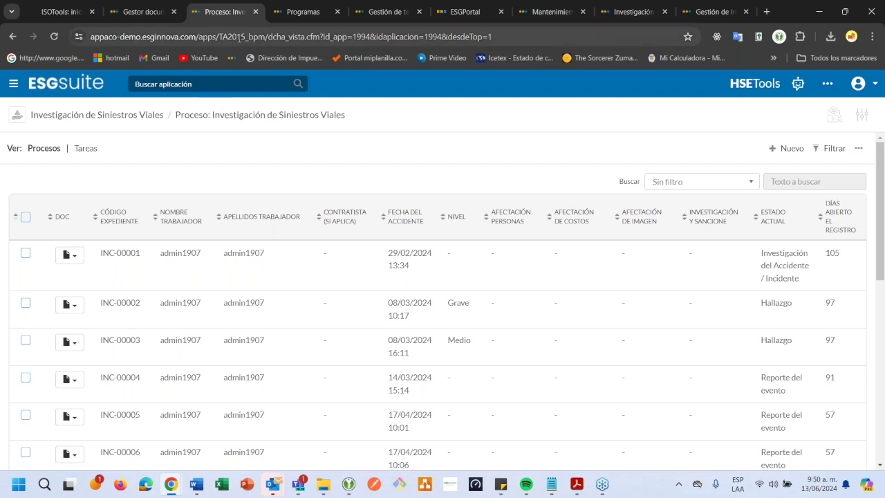
- Switch to the Programas module, review the programs' expected and actual progress, and open the Planes de trabajo list
click(291, 12)
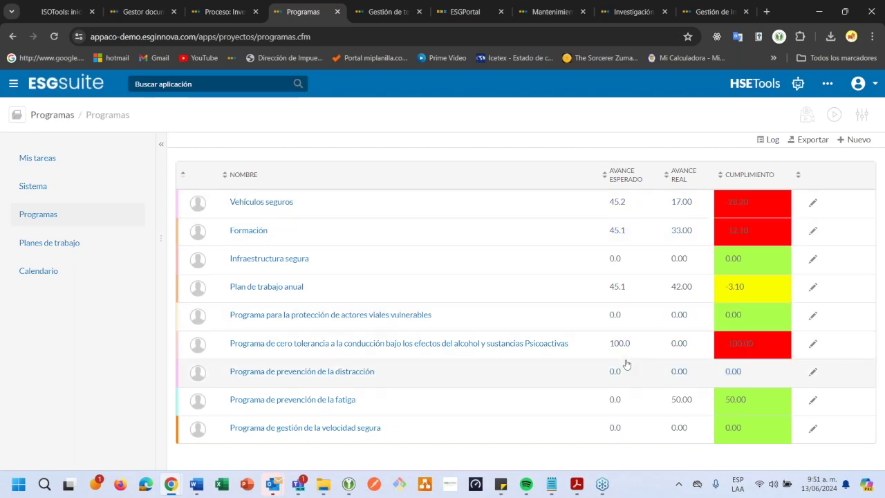
click(48, 242)
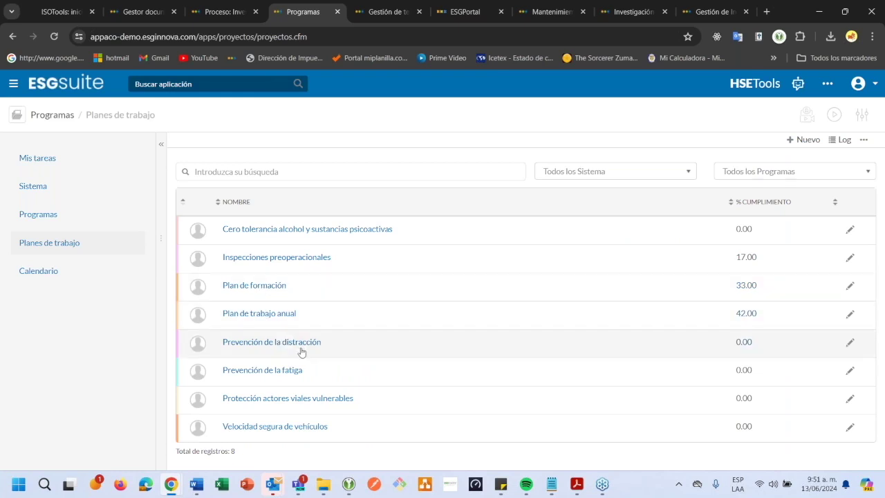
- Open the Inspecciones preoperacionales work plan, review its overview, and return to the Planes de trabajo list
click(293, 259)
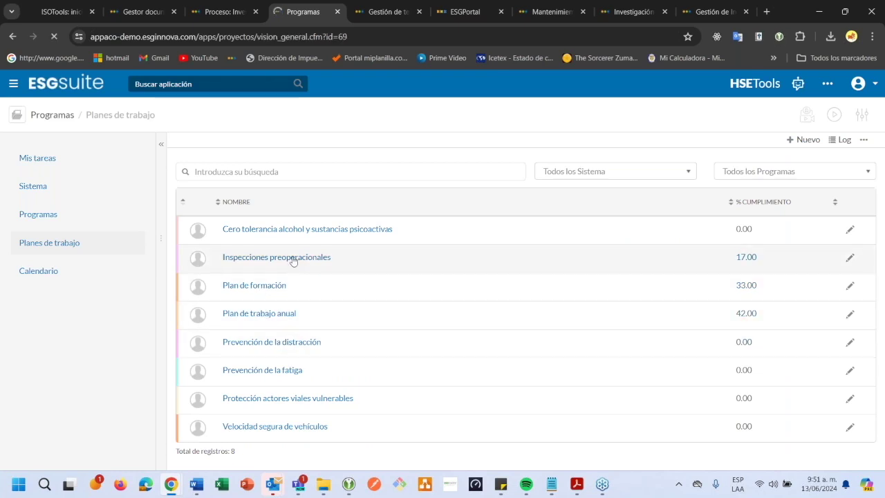
scroll(311, 271, down, 4)
scroll(311, 271, up, 2)
scroll(311, 271, up, 3)
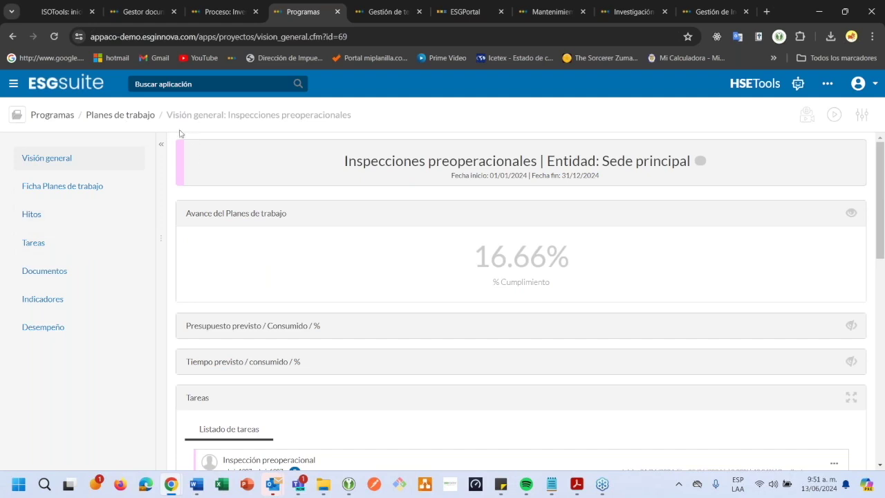
click(117, 115)
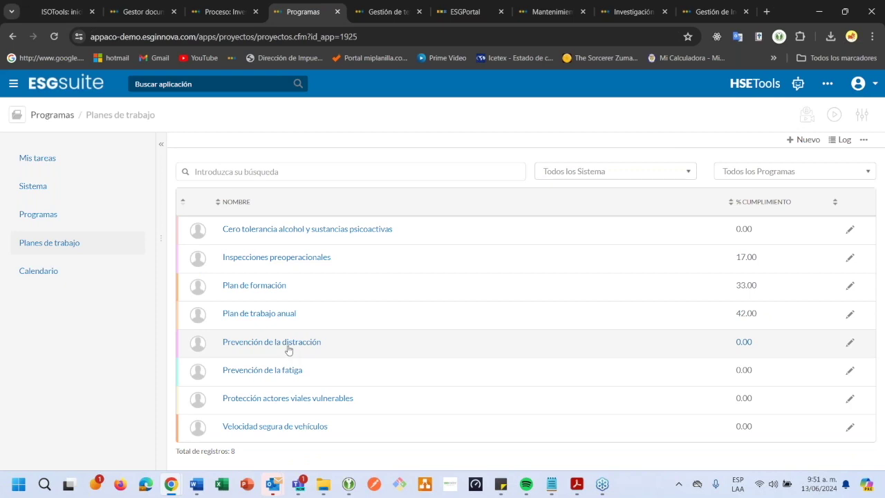
- Switch to the Gestión de terceros module and open its Cuadro de mando
click(371, 12)
click(298, 14)
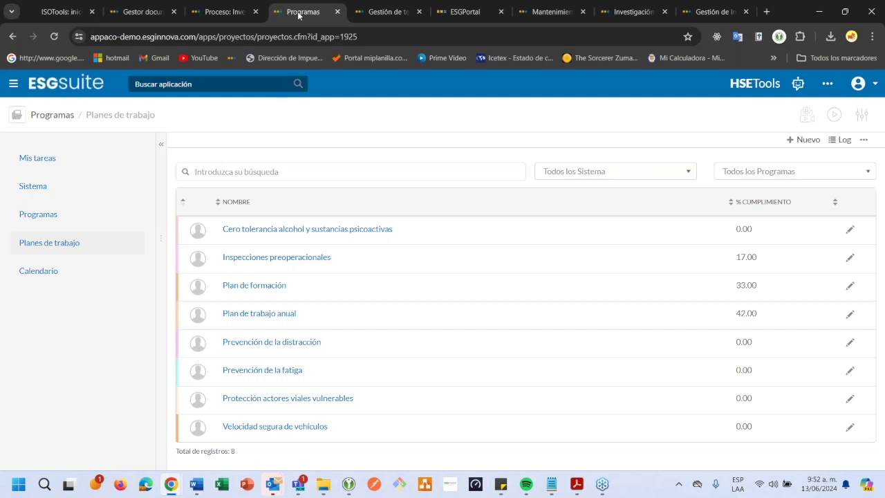
click(396, 10)
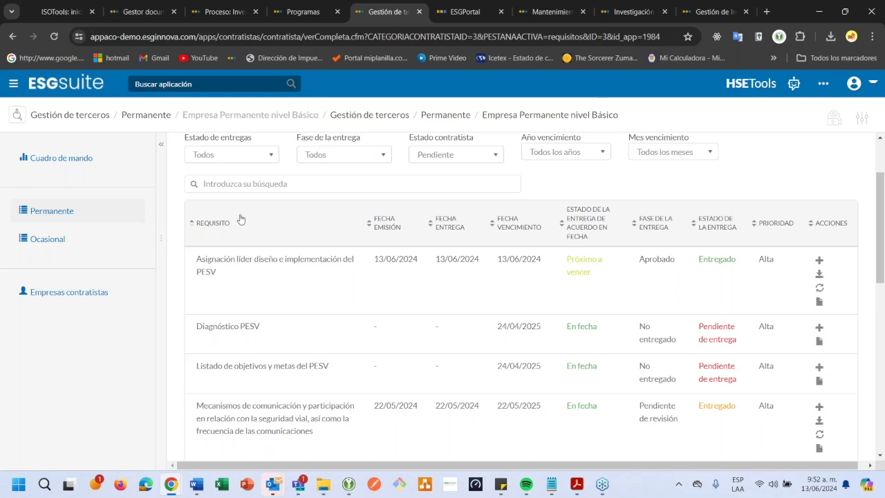
scroll(238, 215, up, 2)
click(89, 163)
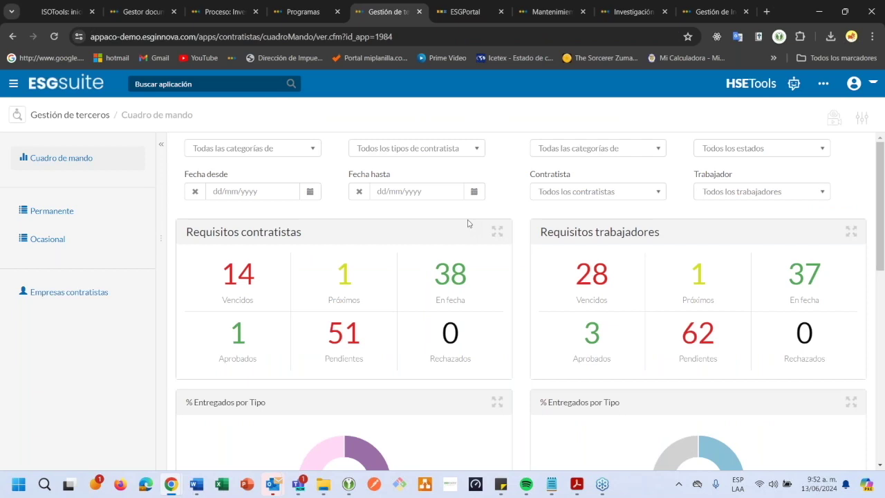
- Inspect the available contractor categories and contractor types in the dashboard filters, leaving the filters unset
click(300, 156)
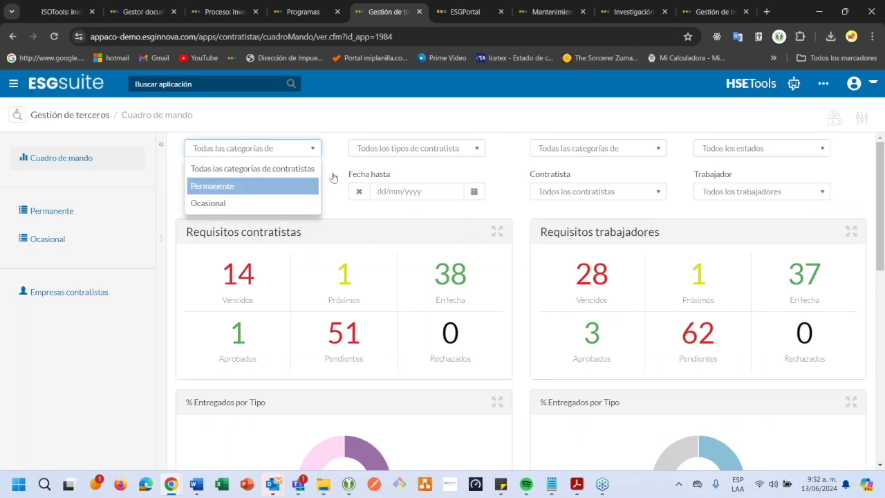
click(469, 151)
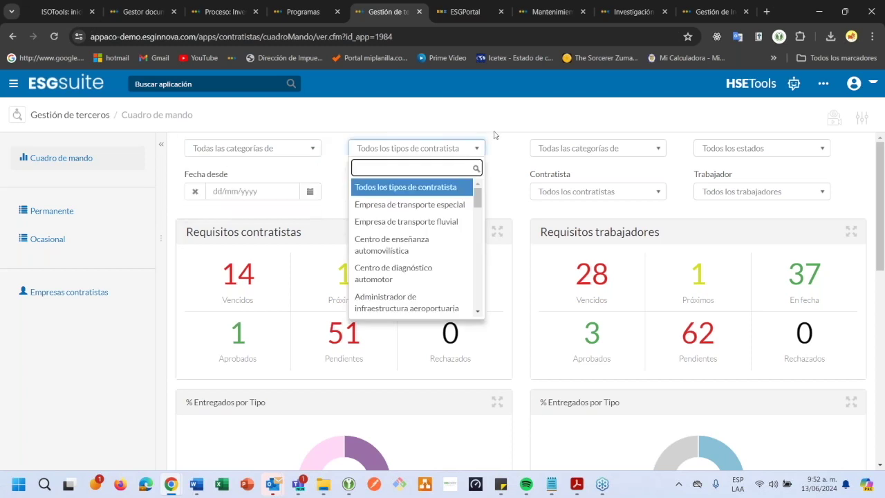
click(495, 134)
click(477, 149)
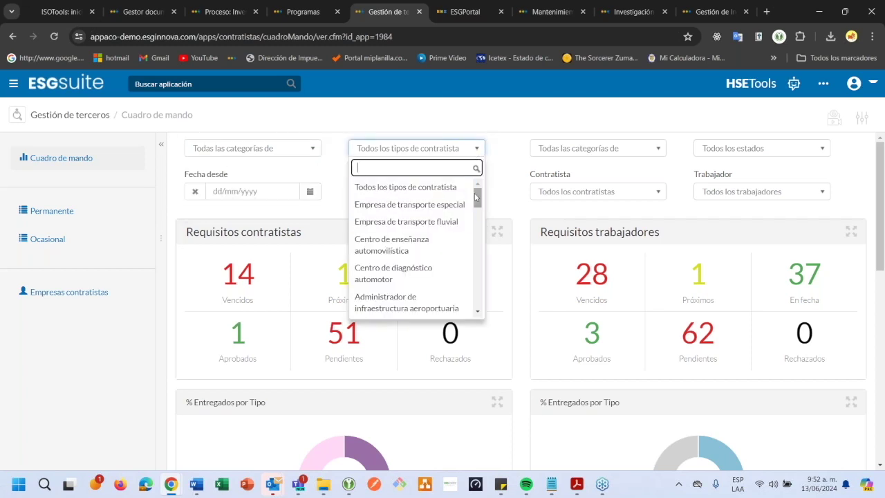
drag(476, 198, 478, 220)
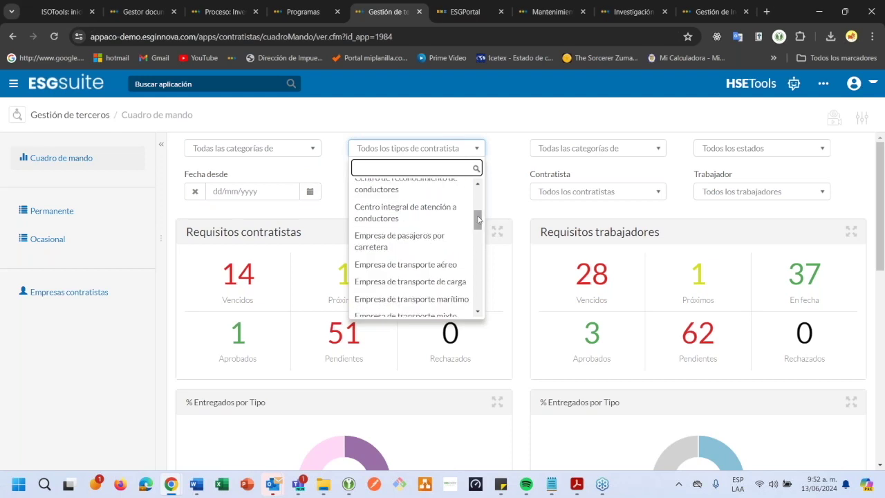
click(503, 182)
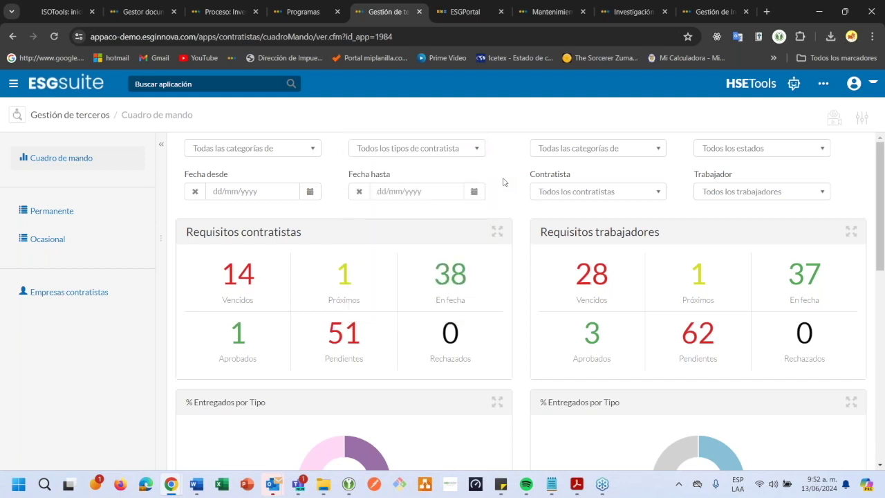
- Review the Requisitos contratistas indicators and open the detail of the contractor requirements that are En fecha
scroll(504, 181, down, 1)
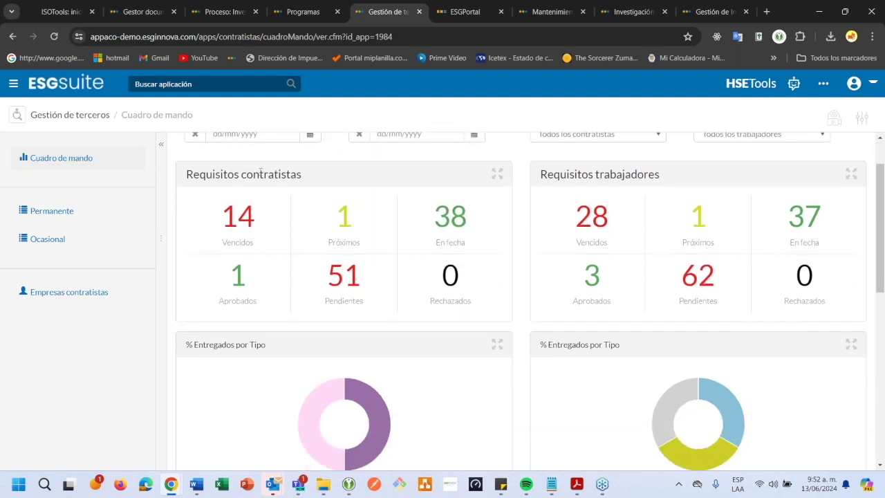
drag(229, 176, 298, 177)
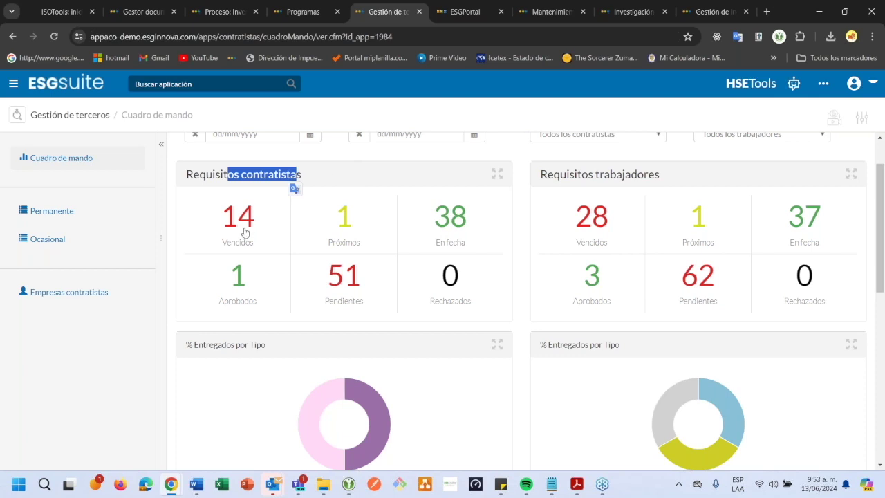
click(330, 174)
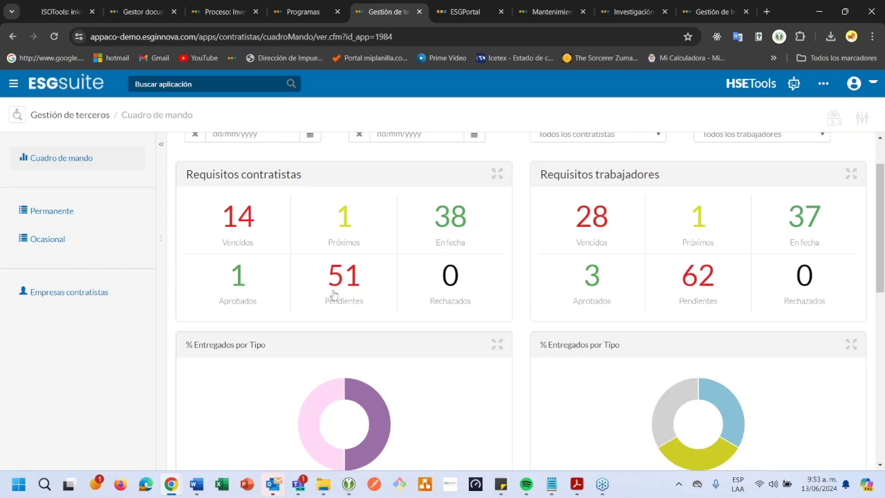
click(446, 227)
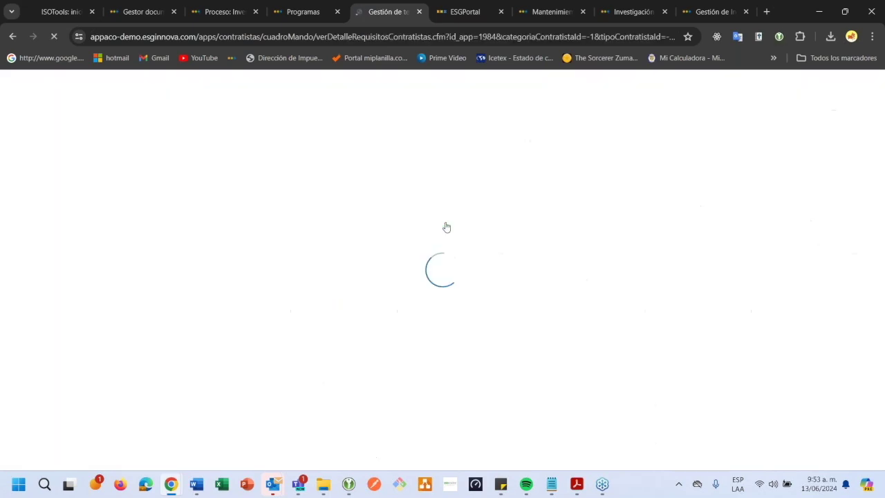
scroll(567, 273, down, 4)
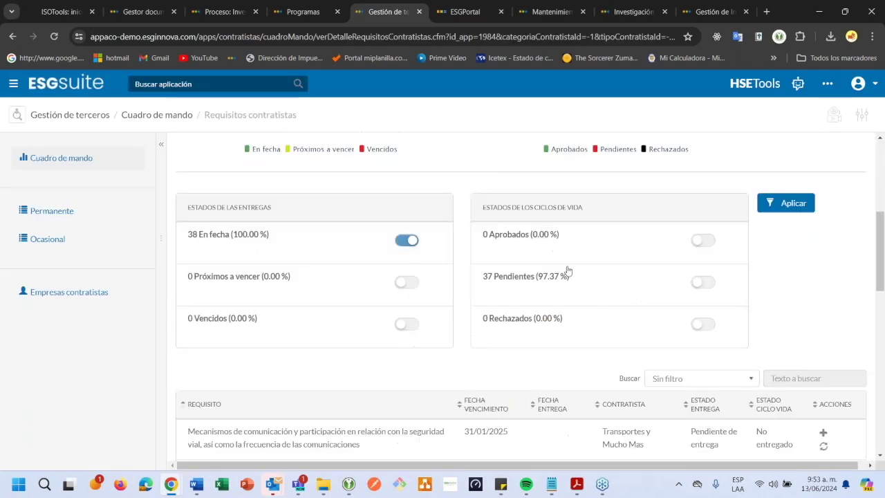
scroll(532, 379, down, 1)
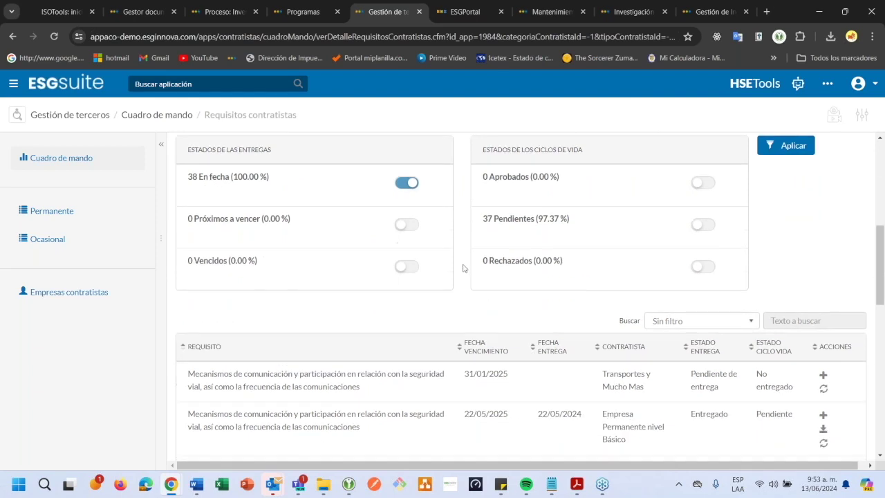
- Toggle the Próximos a vencer and En fecha delivery states and examine the contractor requirements list
click(408, 225)
click(412, 186)
scroll(644, 319, down, 1)
scroll(645, 320, down, 1)
scroll(644, 319, down, 2)
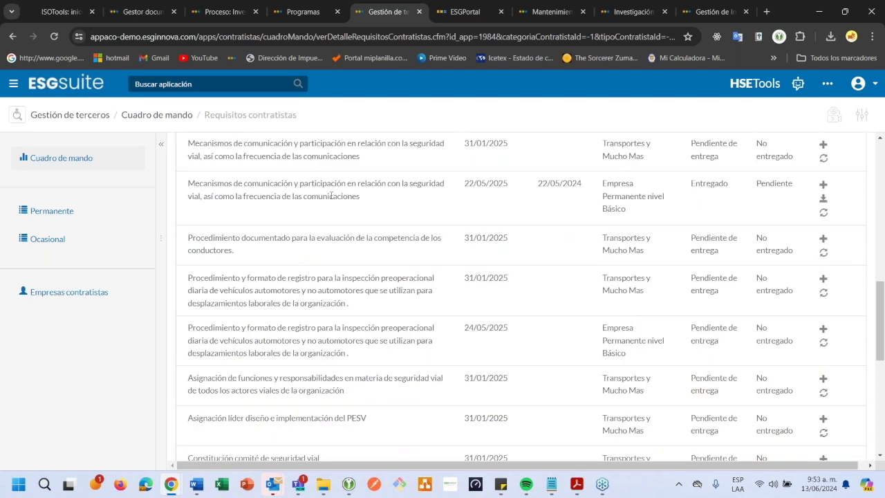
- Examine the Transportes y Mucho Mas requirement on communication and participation mechanisms and try its update action
scroll(339, 223, up, 2)
drag(272, 259, 319, 267)
click(511, 268)
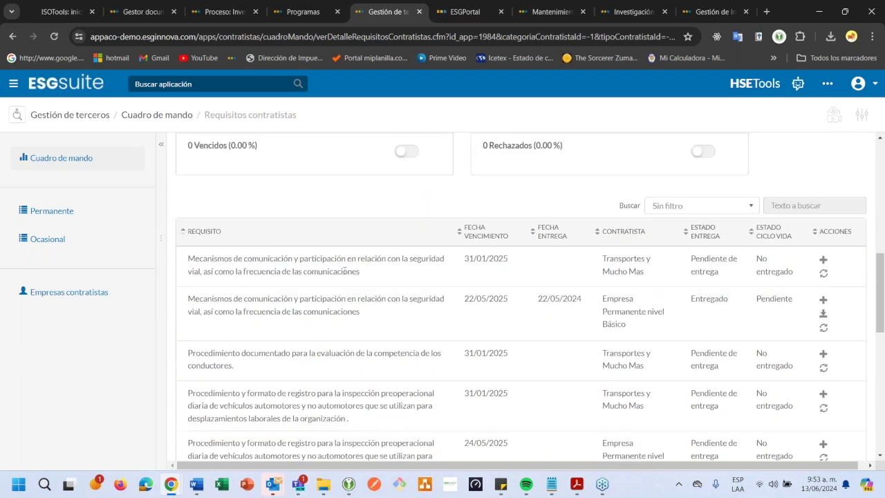
click(823, 274)
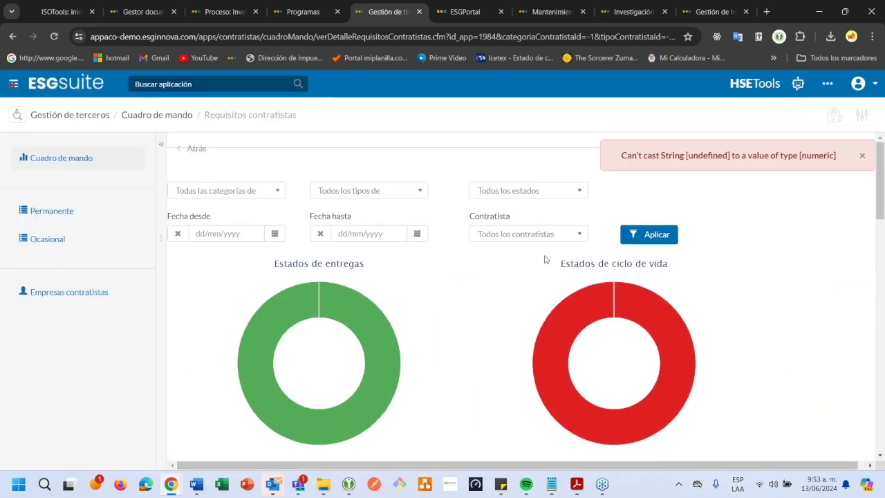
- Review the requirement indicators of the Permanente contractors and open the Requisitos of Empresa Permanente nivel Básico
click(56, 220)
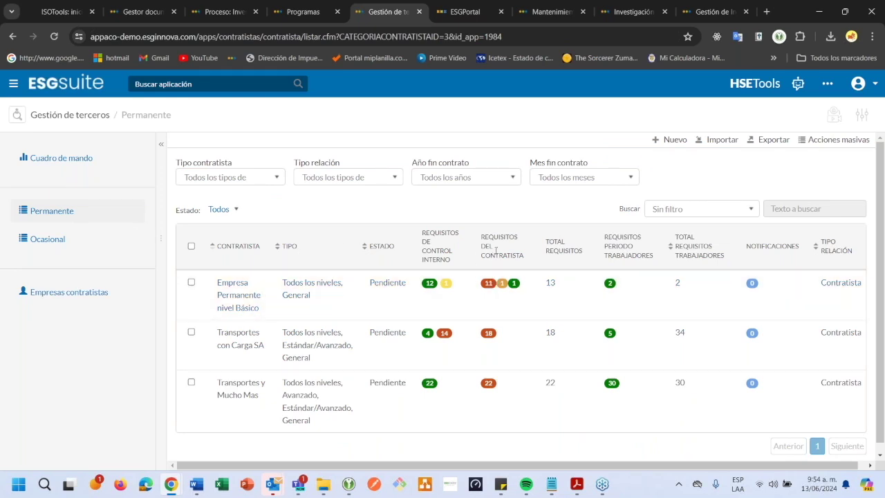
mouse_move(490, 290)
mouse_move(609, 289)
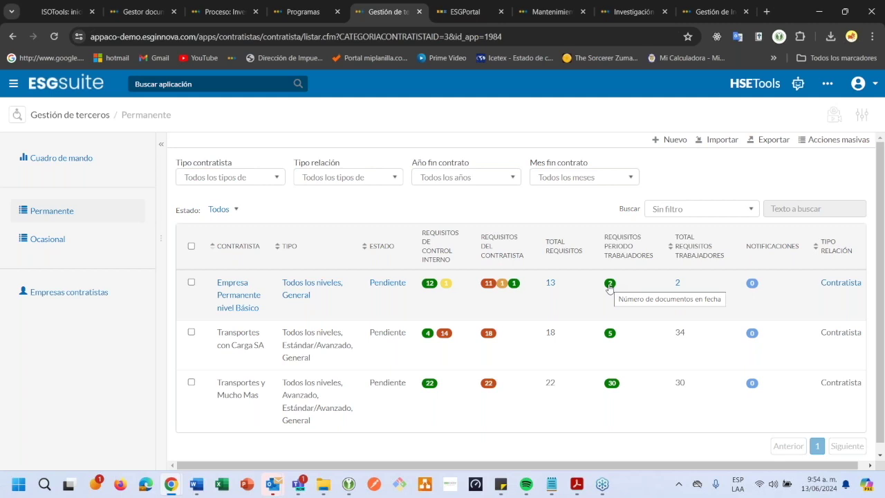
click(285, 297)
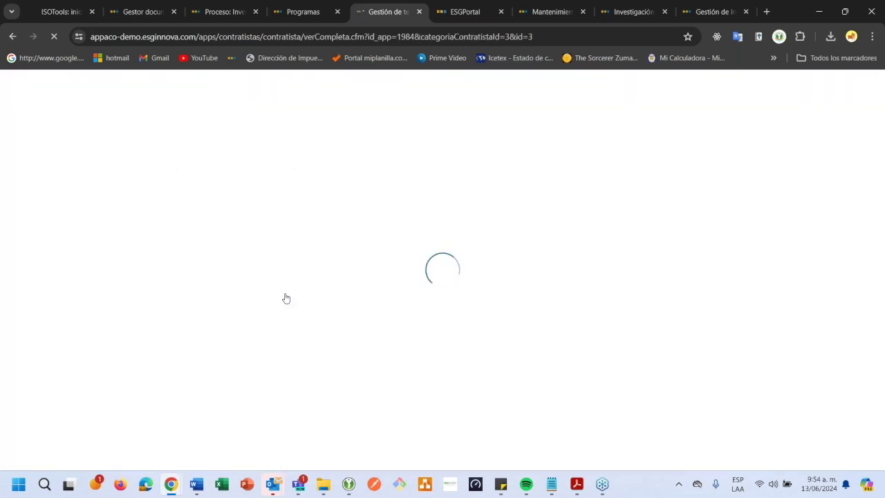
click(329, 171)
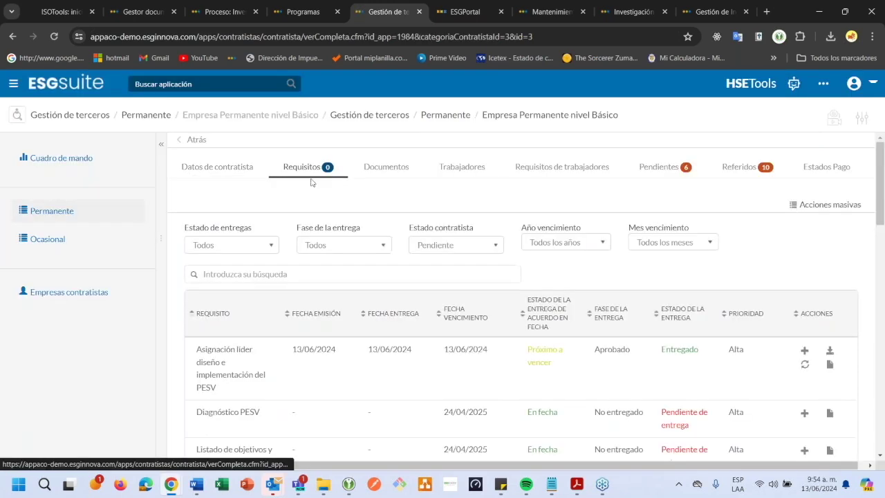
- Examine the contractor's requirements list, including Diagnóstico PESV and Listado de objetivos y metas del PESV
scroll(390, 267, down, 2)
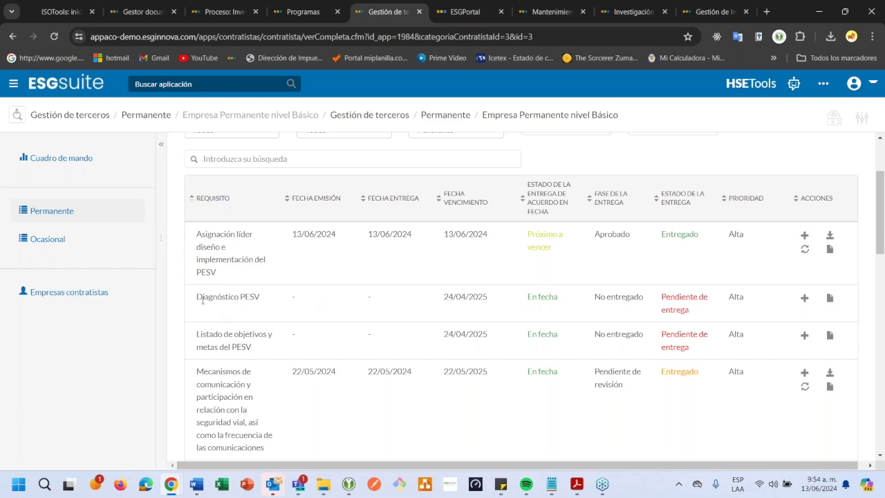
drag(202, 299, 271, 308)
click(272, 309)
drag(237, 334, 258, 335)
click(292, 348)
scroll(293, 347, down, 1)
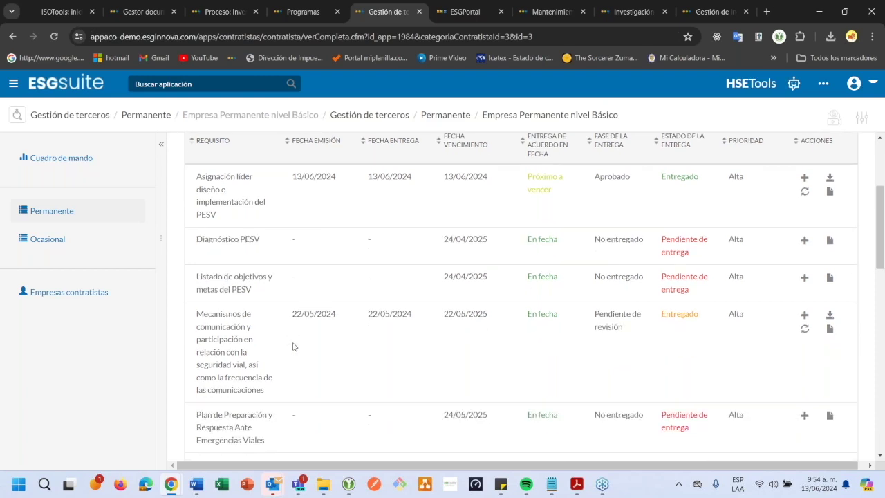
scroll(293, 346, up, 1)
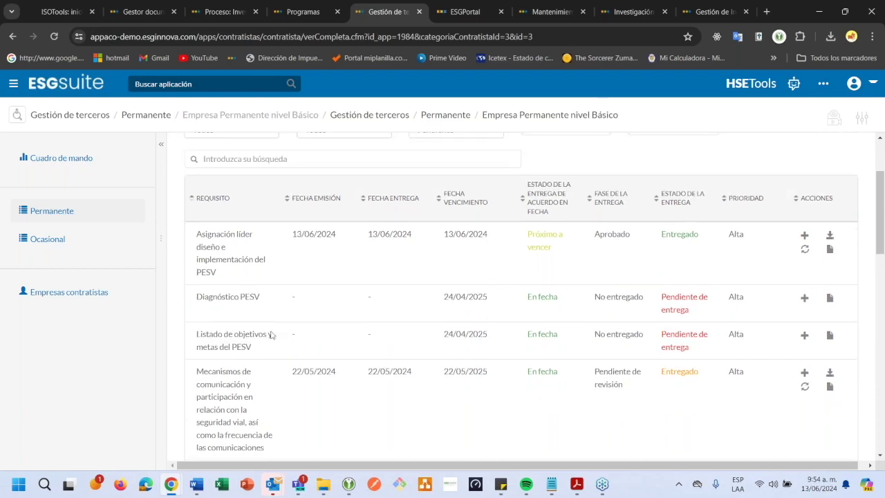
- Check the due date, delivery status and priority of the Listado de objetivos y metas del PESV requirement
click(255, 348)
drag(461, 335, 470, 335)
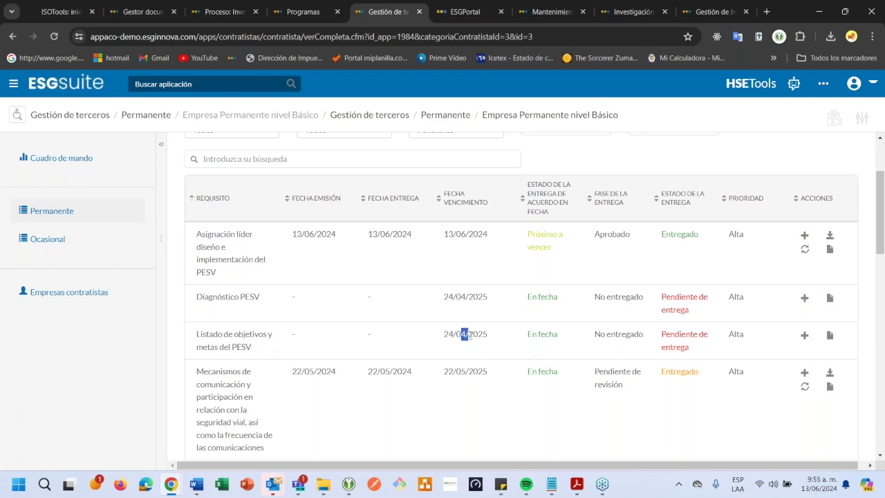
double_click(538, 336)
drag(461, 334, 488, 335)
drag(734, 335, 738, 335)
click(756, 339)
- Switch to ESGPortal and open the contractor's Cuadro de Mando
click(454, 15)
scroll(362, 224, up, 6)
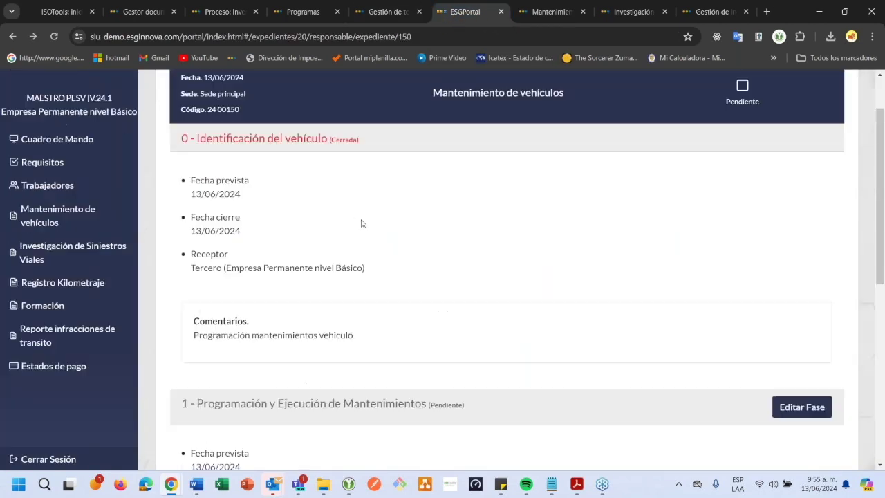
click(66, 128)
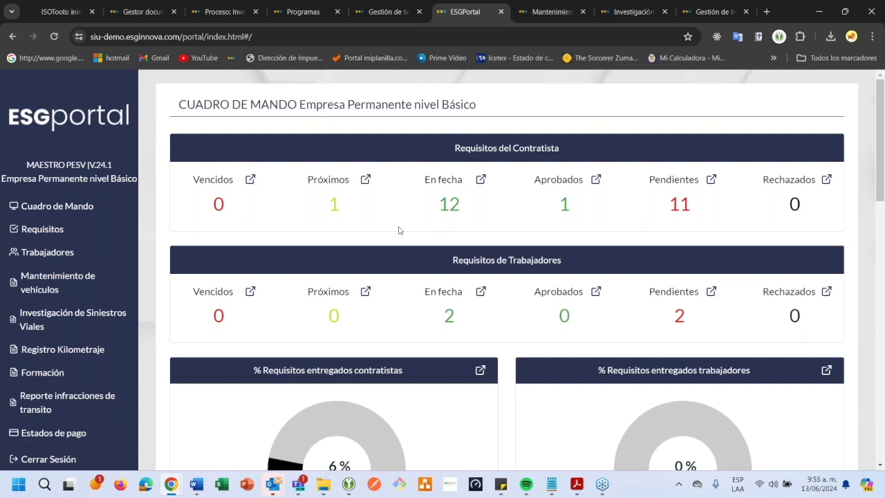
- Open the contractor's Requisitos and start a new delivery for Listado de objetivos y metas del PESV
click(51, 237)
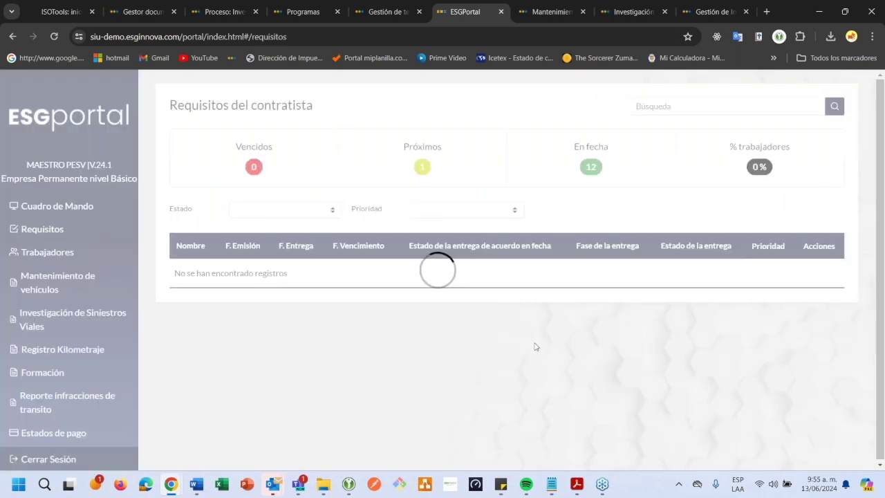
scroll(525, 349, down, 2)
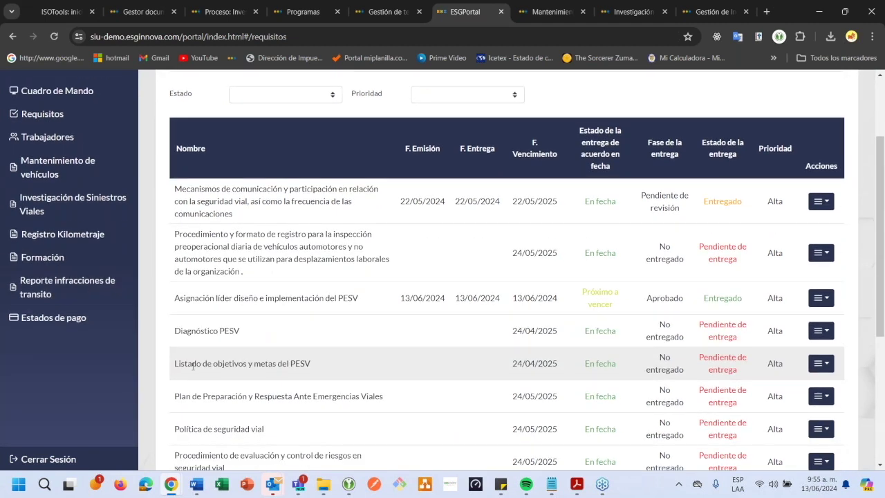
drag(193, 367, 290, 364)
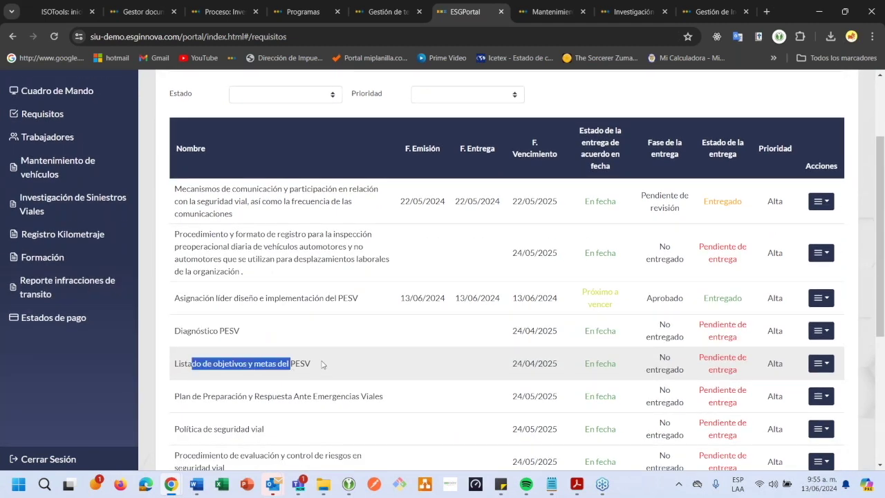
click(822, 370)
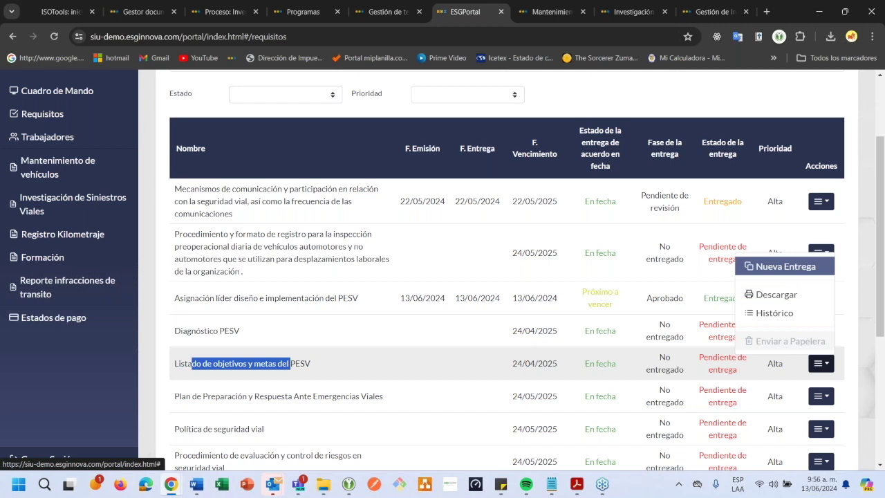
click(785, 266)
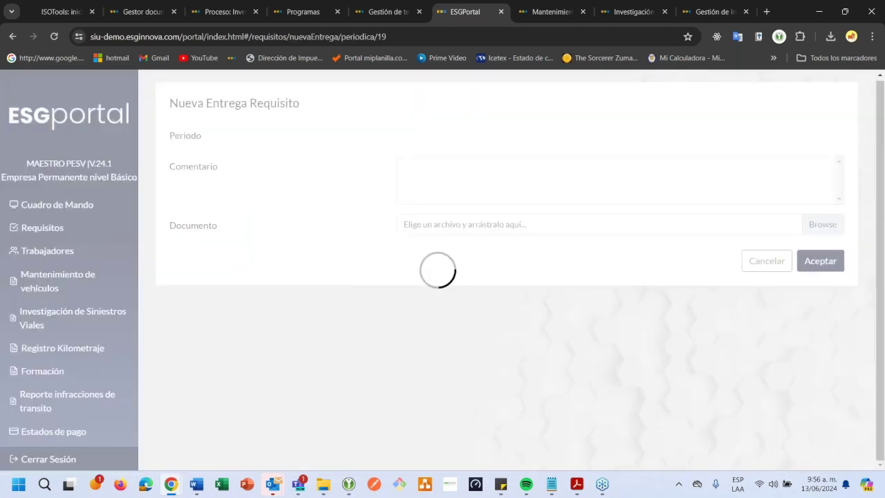
- Submit the requirement delivery with the comment "Se adjunta Diagnostico" and the file Pruebas.pdf attached, and acknowledge the save
text(Se adjunta)
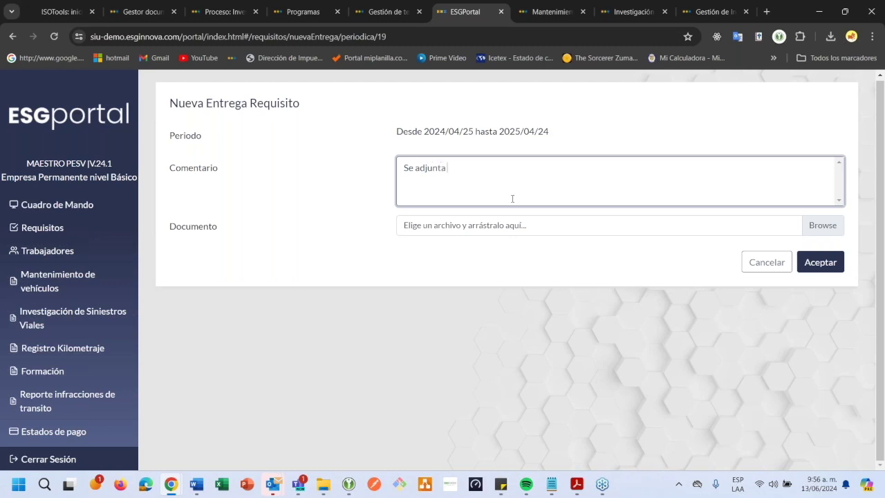
text( Diagnostico)
click(828, 230)
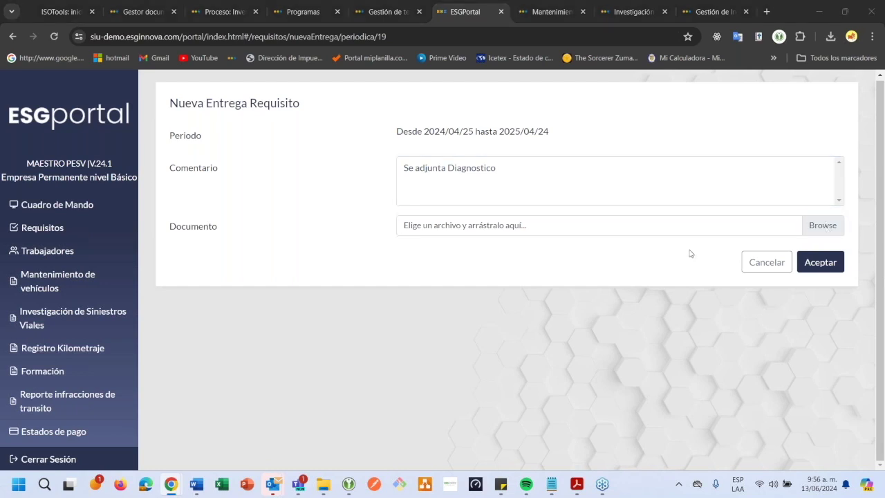
scroll(184, 175, down, 6)
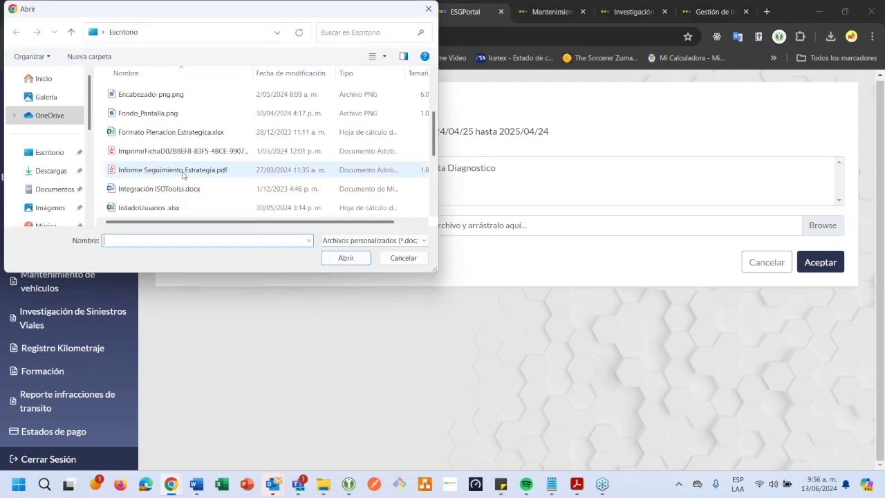
click(159, 135)
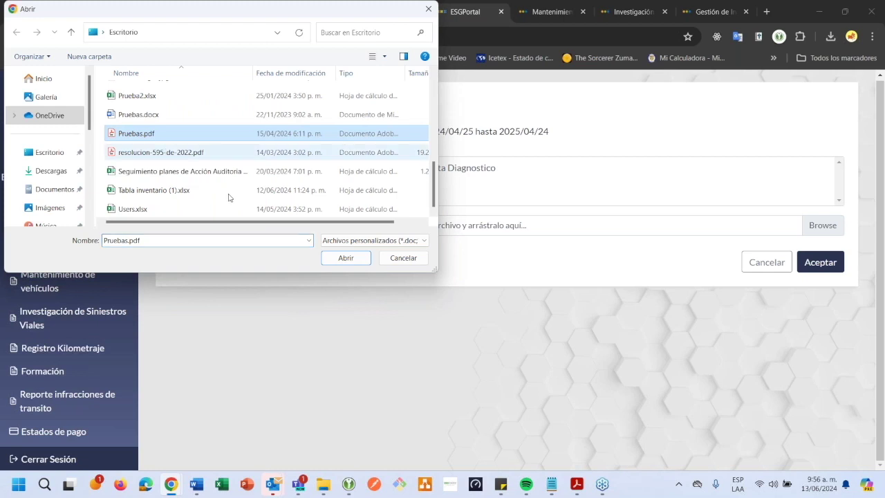
click(346, 258)
click(819, 262)
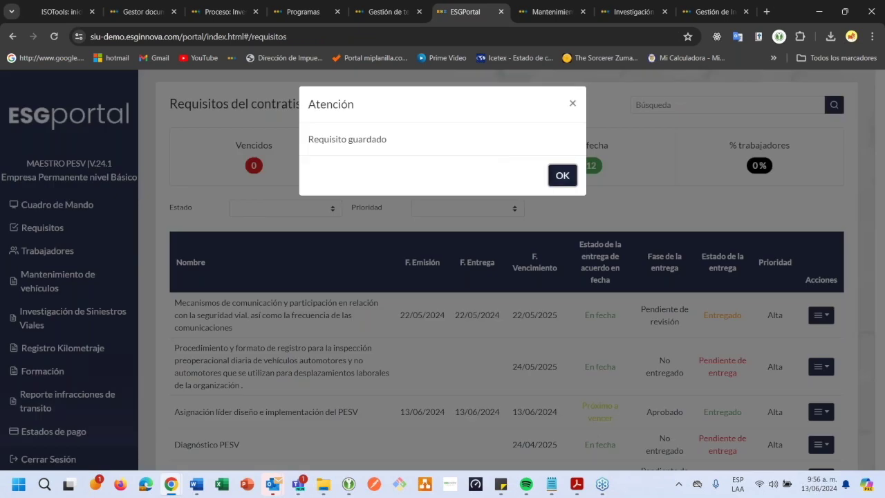
click(572, 178)
- Check the delivery status of Listado de objetivos y metas del PESV against Diagnóstico PESV in the portal's requirements list
scroll(409, 375, down, 3)
drag(205, 329, 476, 338)
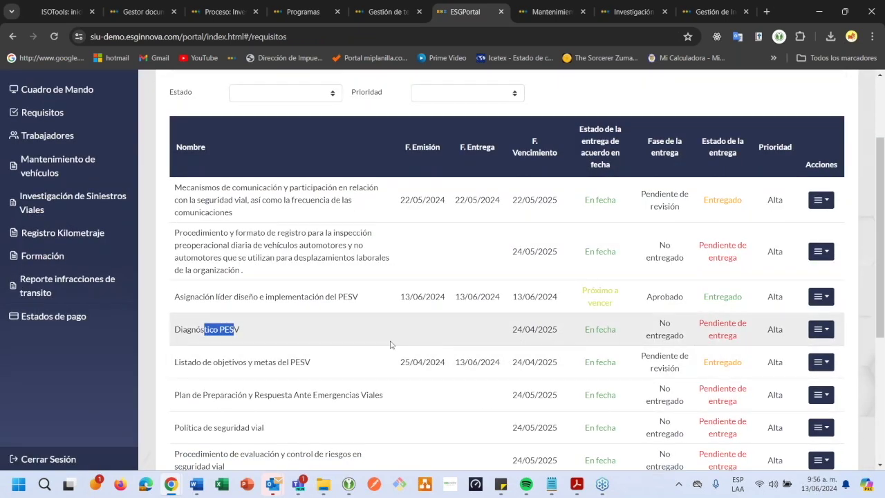
drag(288, 368, 304, 367)
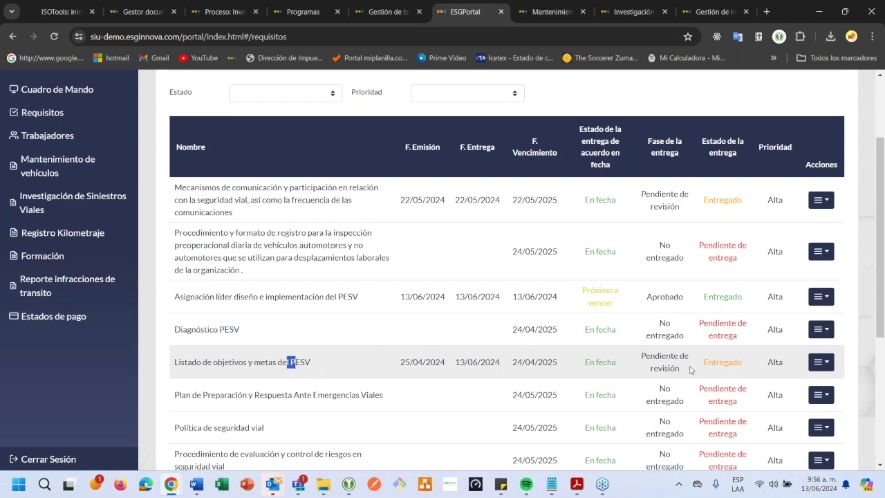
drag(707, 367, 739, 364)
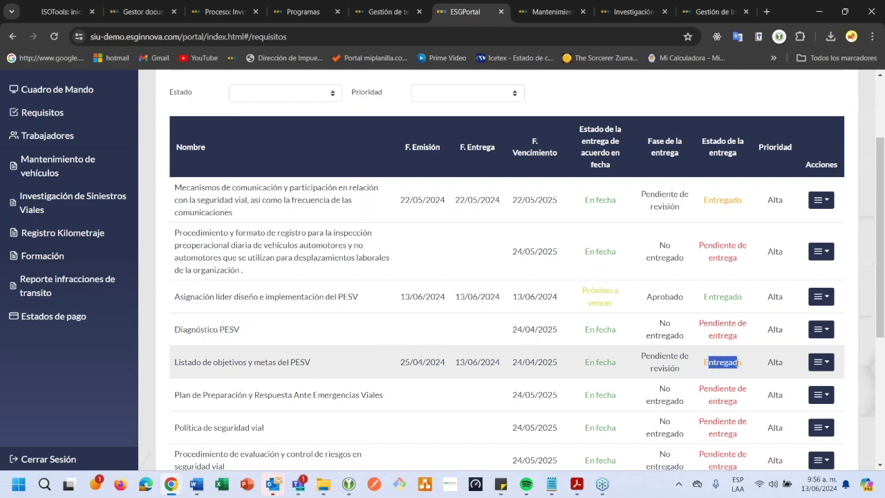
- Switch back to ESGsuite, reload the contractor's Requisitos and view the file delivered for Listado de objetivos y metas del PESV
click(390, 12)
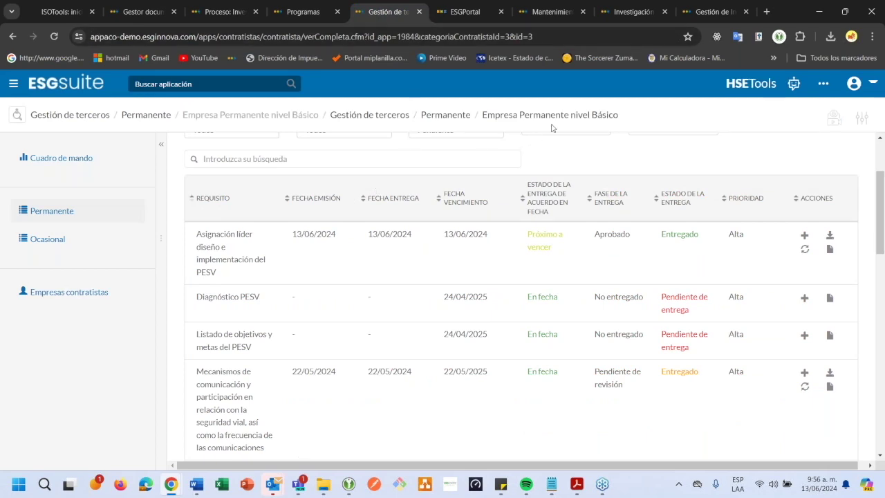
click(545, 38)
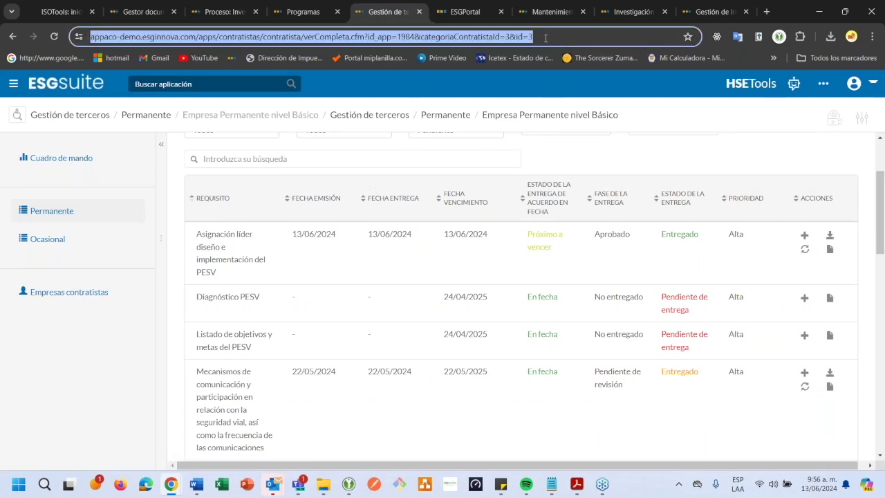
key(Return)
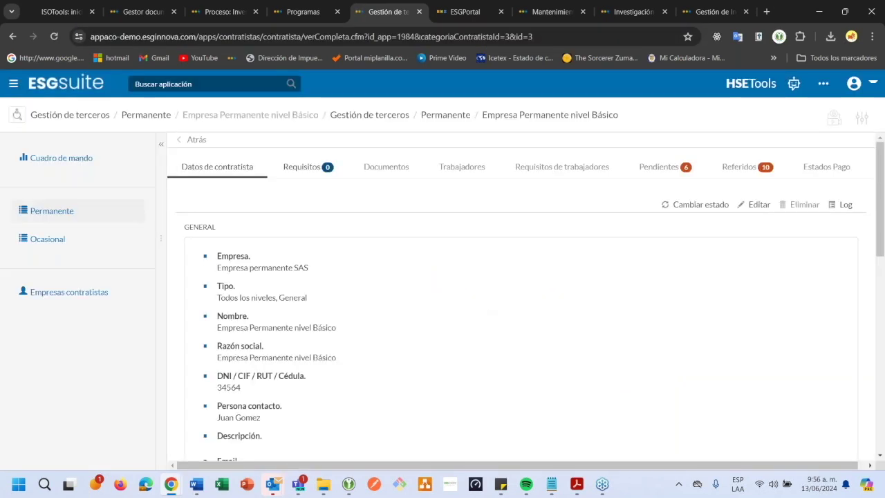
click(301, 156)
scroll(375, 282, down, 2)
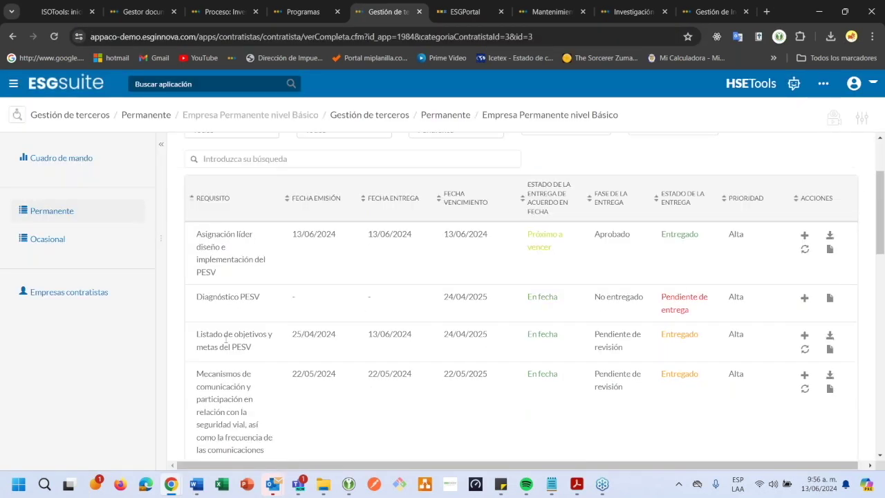
drag(224, 338, 243, 337)
click(830, 336)
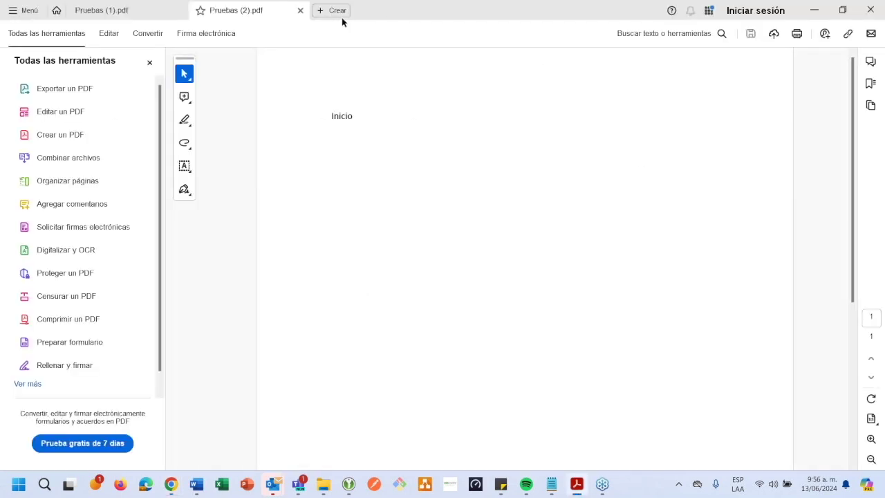
click(813, 10)
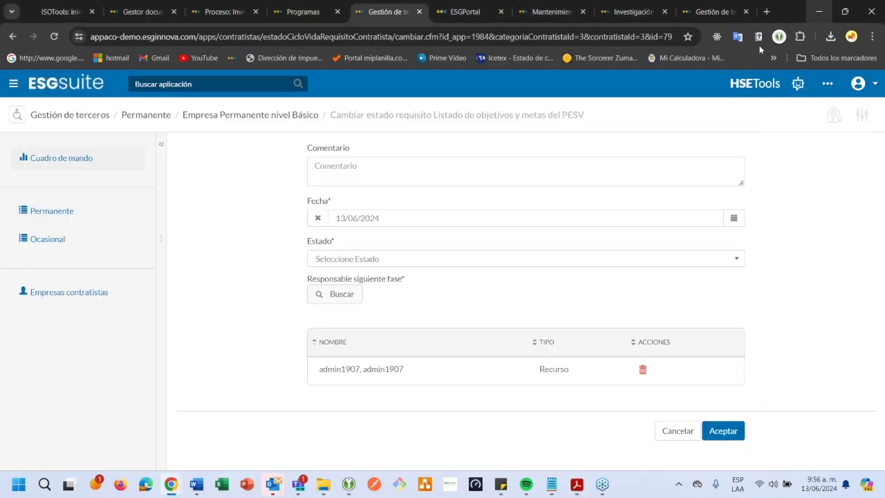
- Change the state of the Listado de objetivos y metas del PESV requirement to Aprobado with the comment "ok"
click(387, 170)
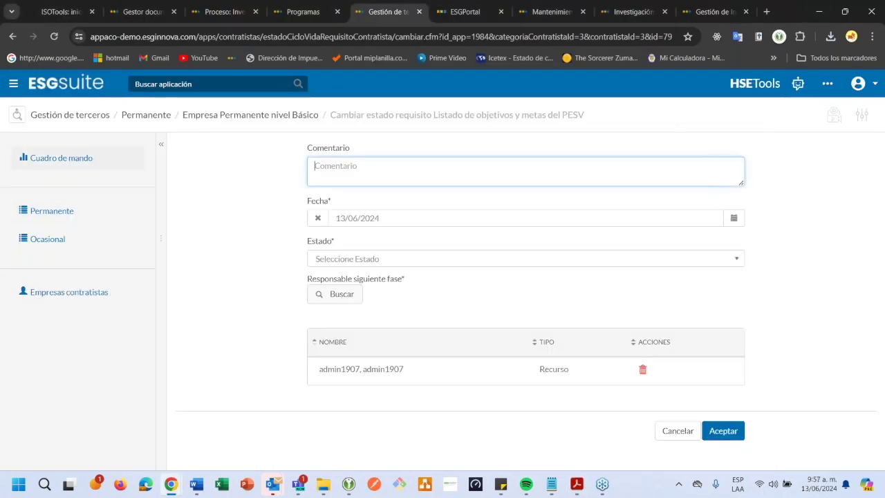
text(ok)
click(381, 264)
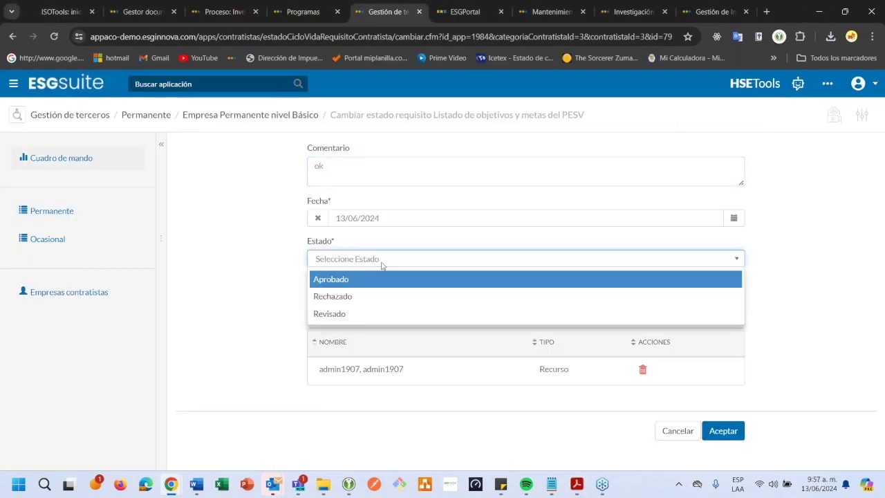
click(362, 288)
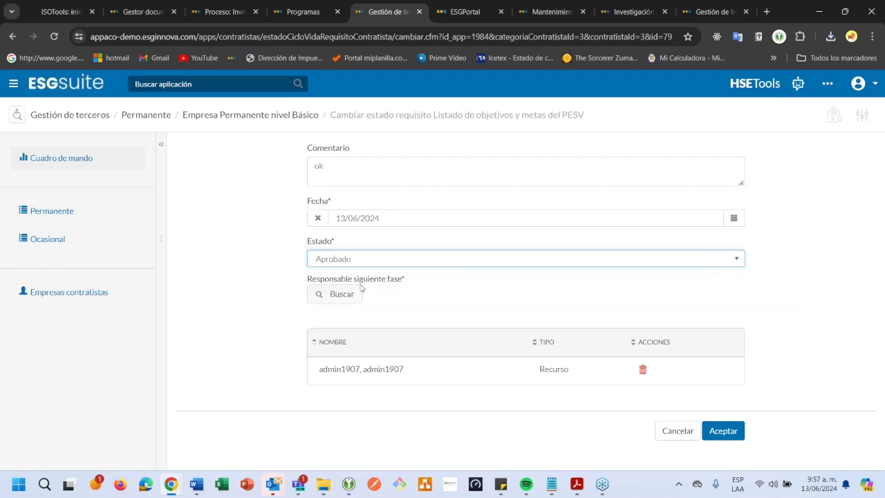
click(723, 431)
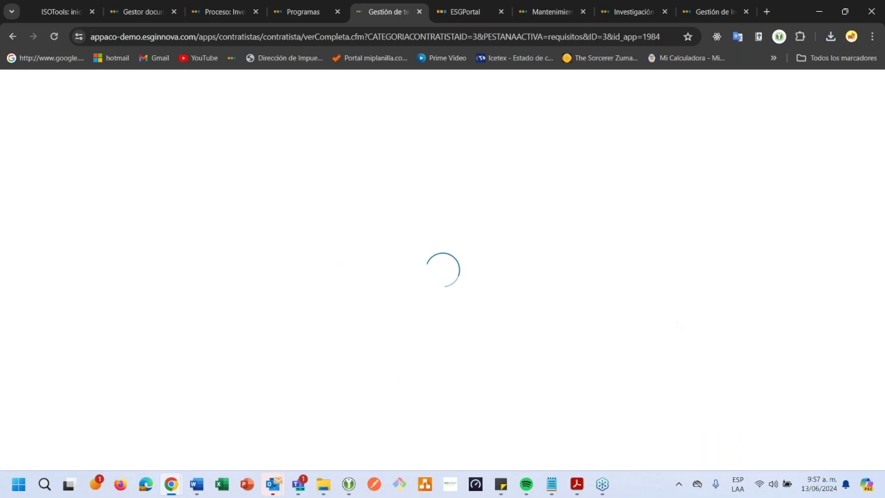
scroll(443, 291, down, 2)
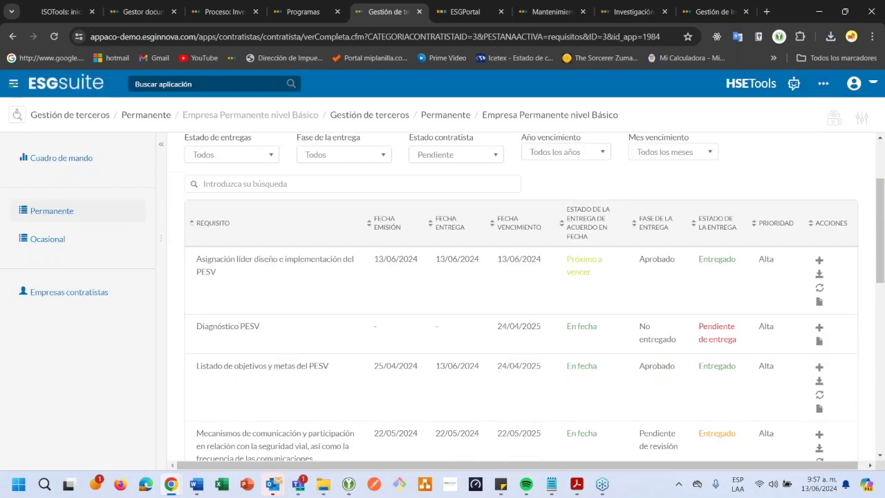
- Review the contractor's Trabajadores list and its Pendientes records
scroll(512, 297, up, 1)
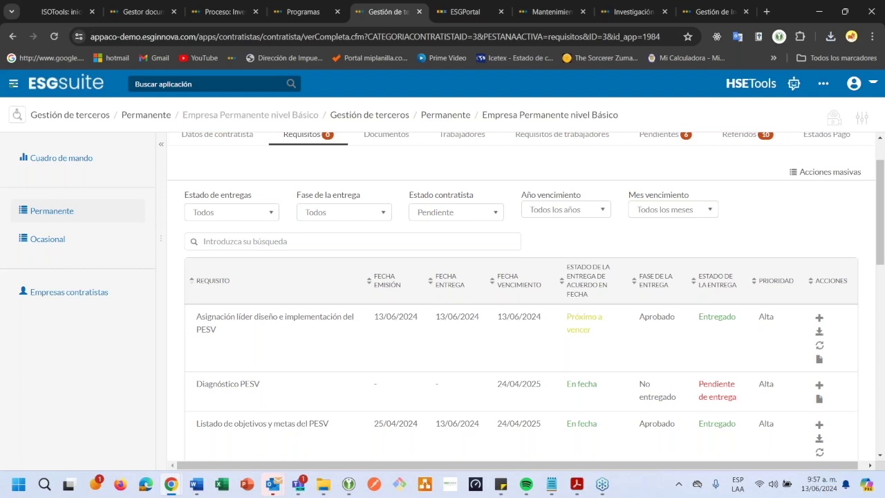
scroll(670, 315, up, 1)
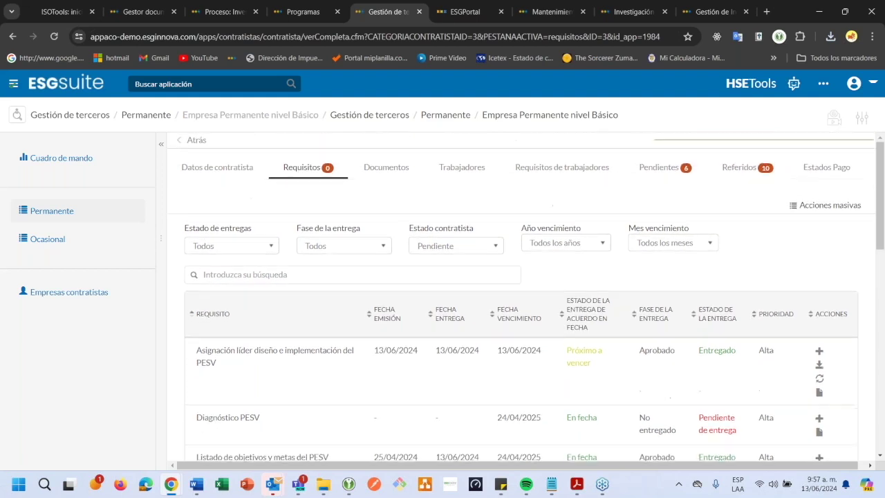
click(474, 170)
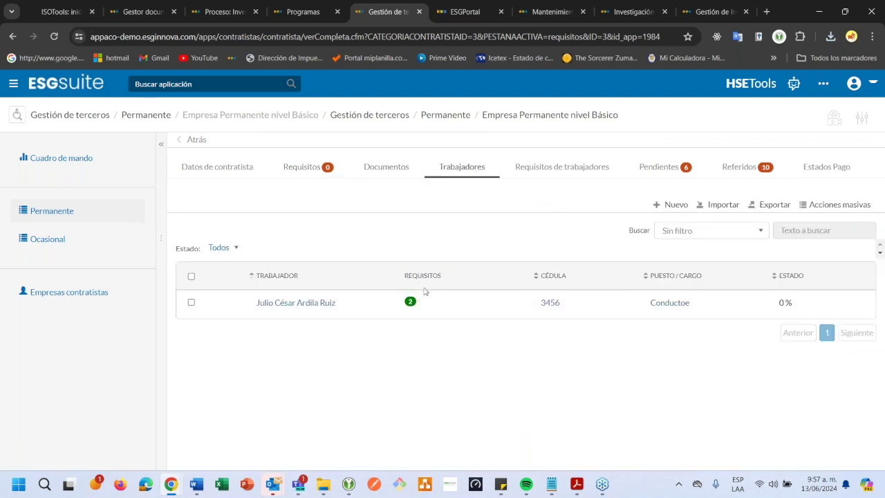
click(647, 174)
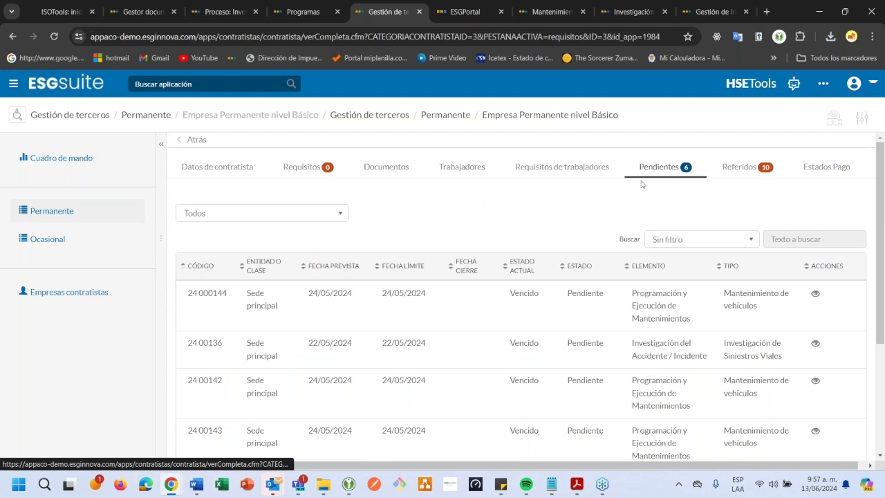
scroll(614, 263, down, 2)
scroll(614, 263, up, 2)
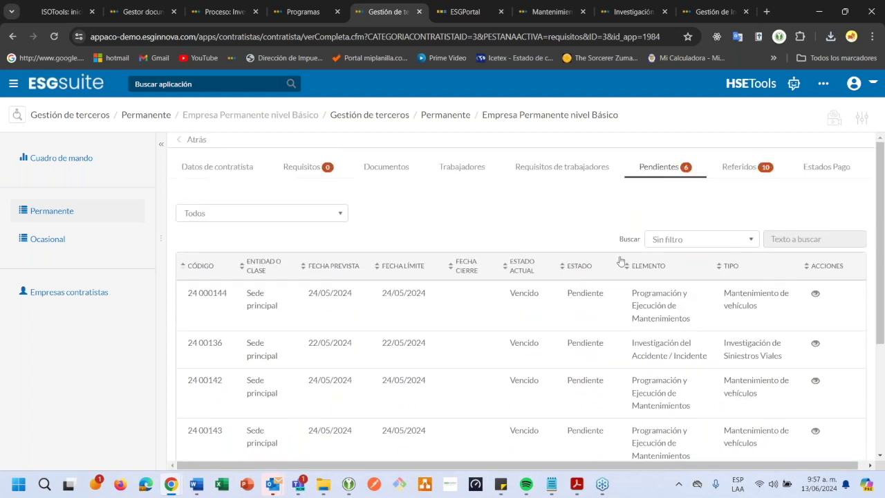
- Examine the contractor's Referidos records, including the element and type of each road accident investigation and vehicle maintenance entry
click(742, 169)
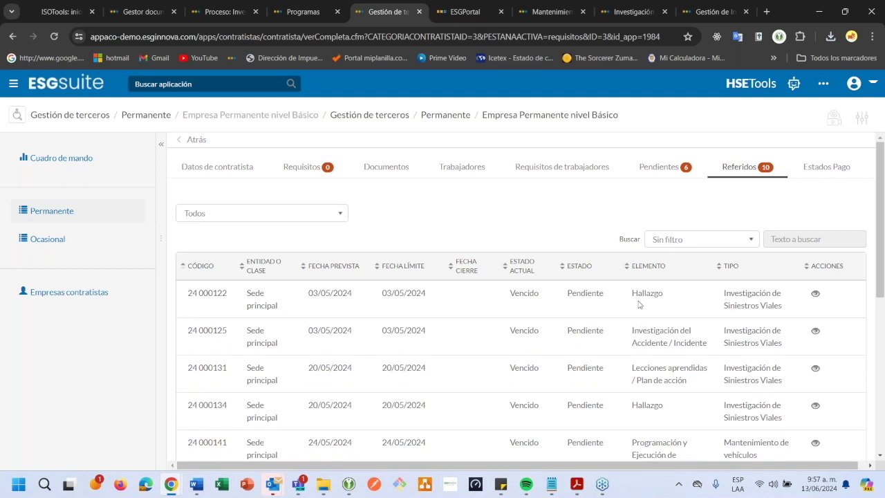
drag(637, 293, 664, 294)
drag(652, 331, 668, 331)
scroll(634, 393, down, 1)
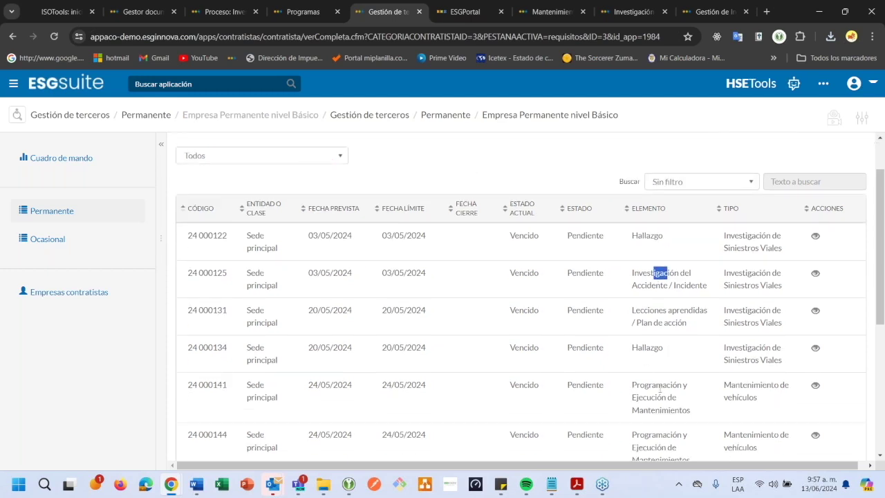
click(661, 390)
scroll(662, 390, down, 2)
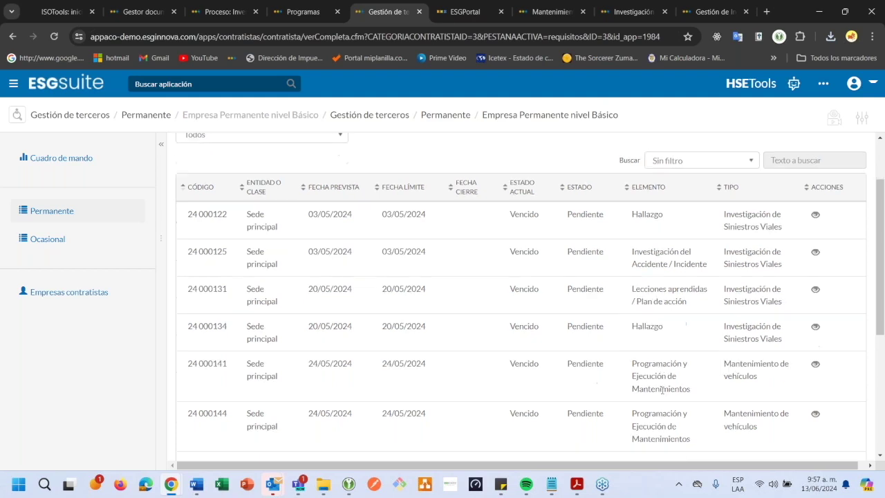
scroll(662, 391, down, 2)
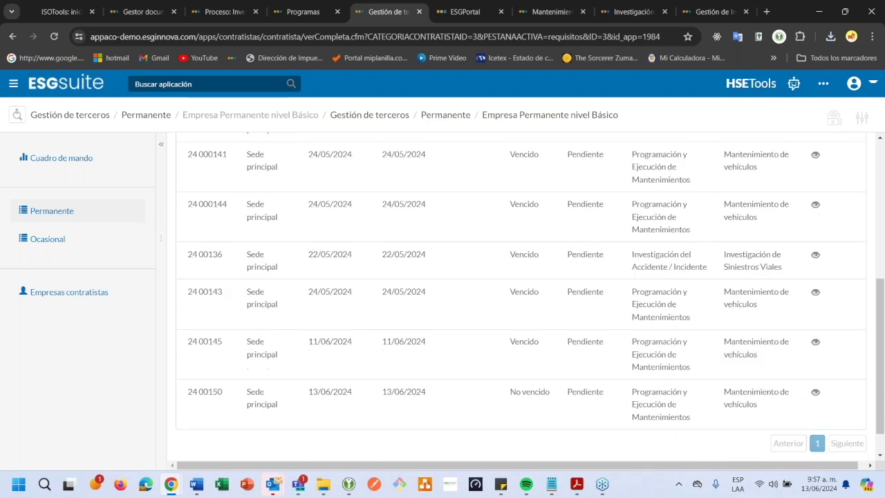
scroll(662, 391, up, 6)
scroll(702, 389, down, 5)
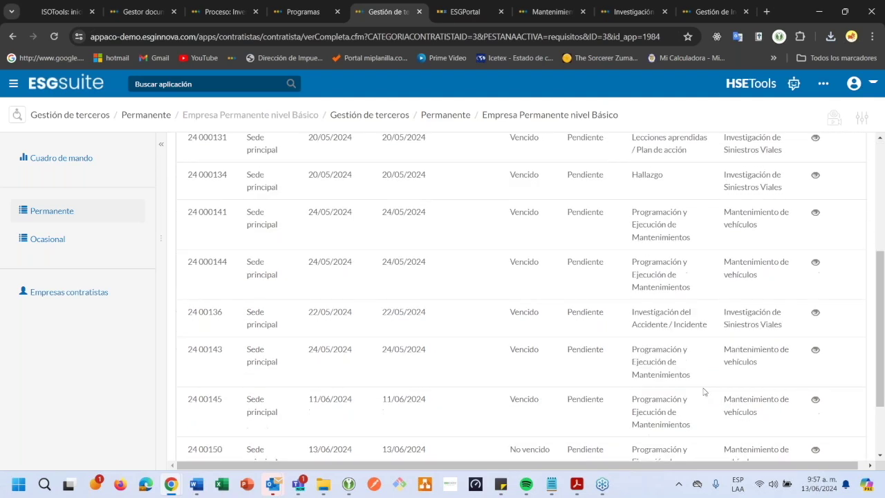
- Open the Mantenimiento de vehículos record dated 11/06/2024 and review its vehicle data and Tareas
scroll(739, 397, down, 2)
click(815, 307)
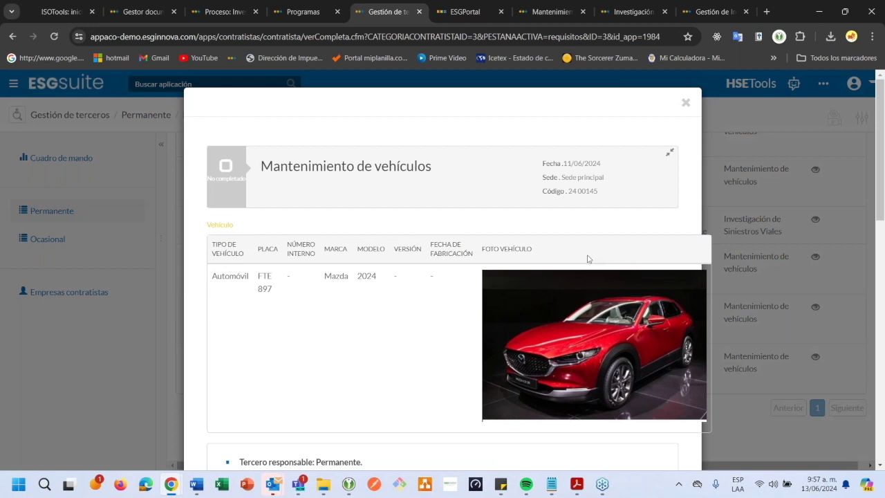
scroll(588, 258, down, 2)
scroll(477, 225, up, 2)
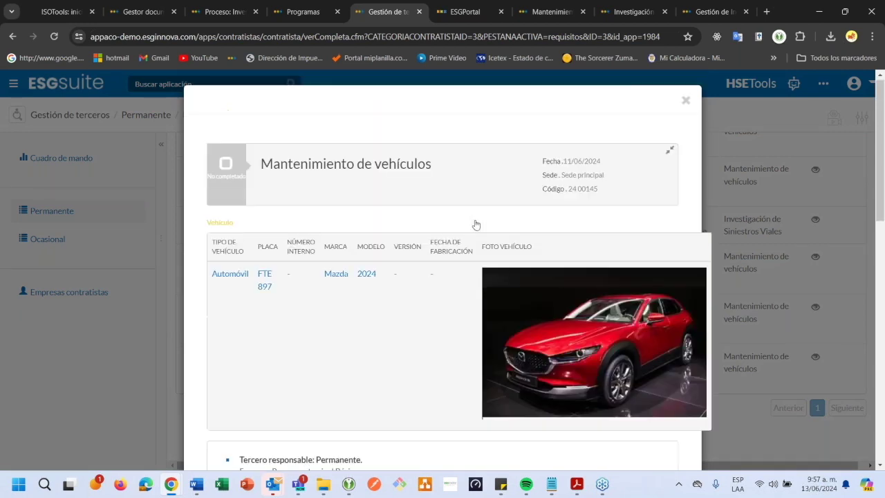
scroll(283, 322, down, 10)
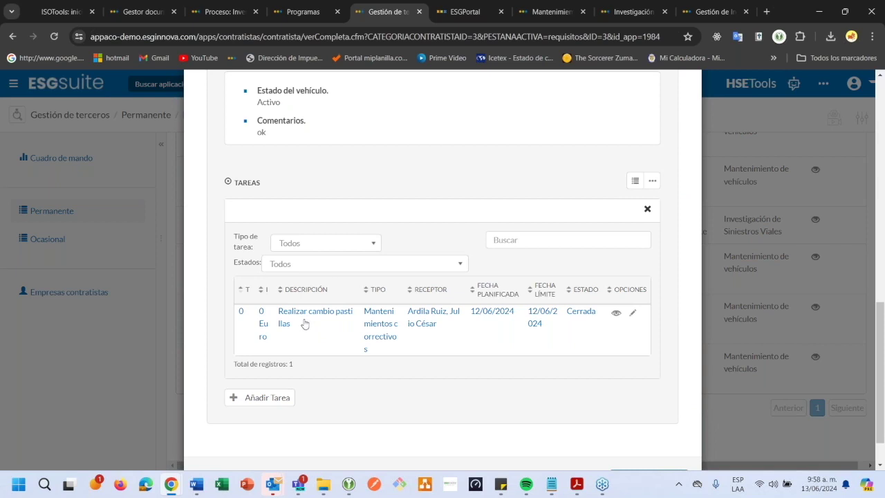
- Open the corrective maintenance task Realizar cambio pastillas and check its follow-up, comment and attached evidence
click(616, 315)
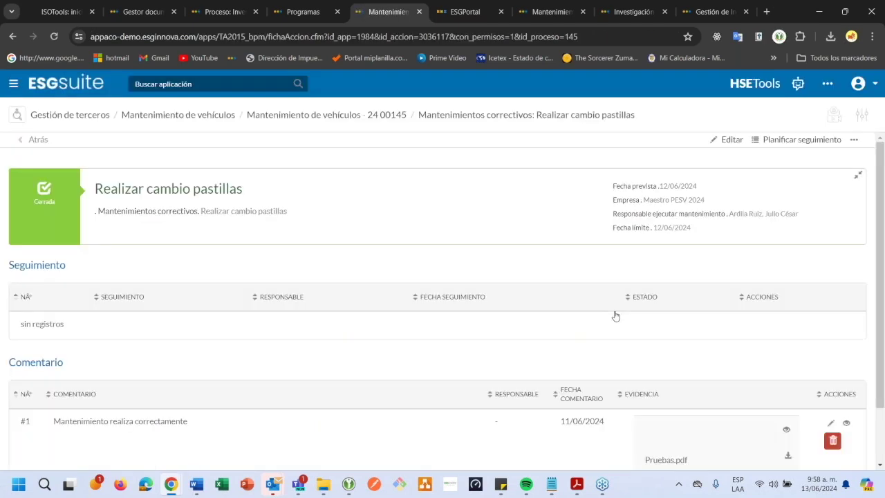
scroll(615, 314, down, 1)
scroll(614, 316, down, 1)
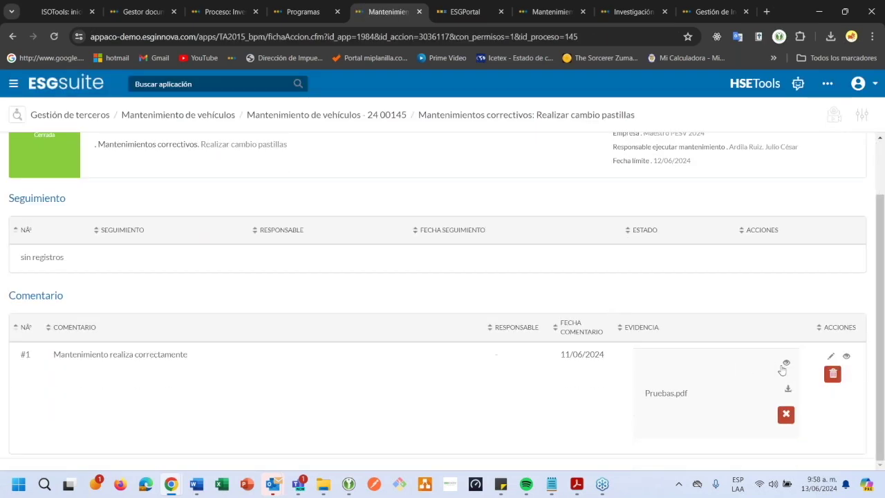
scroll(778, 361, up, 1)
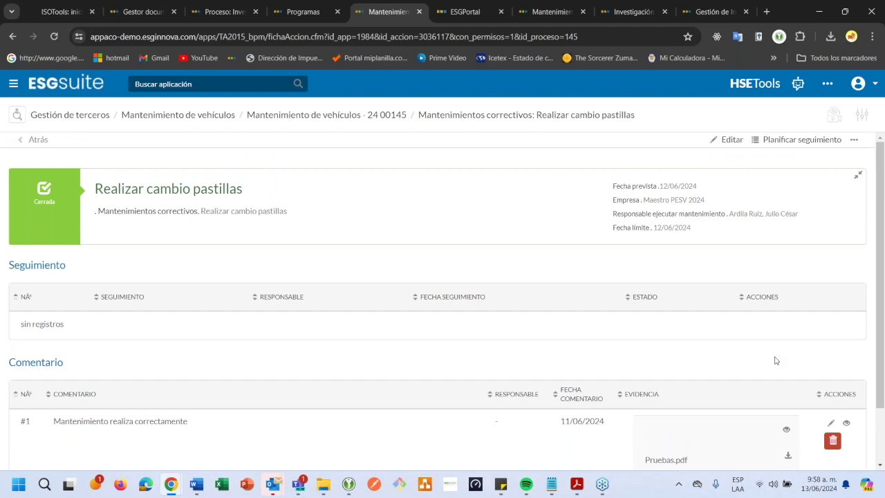
- Leave the maintenance task and list the Mantenimiento de vehículos processes in the Vehículos module, checking the Estado mantenimientos column
click(35, 140)
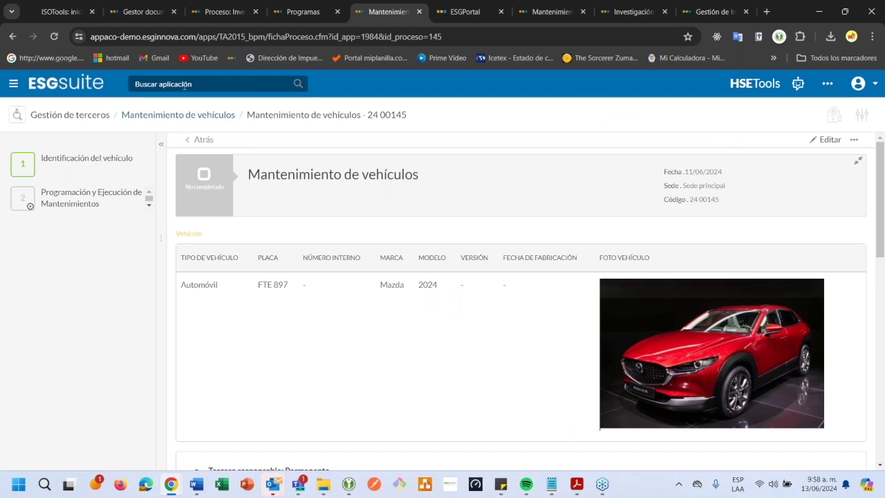
click(550, 12)
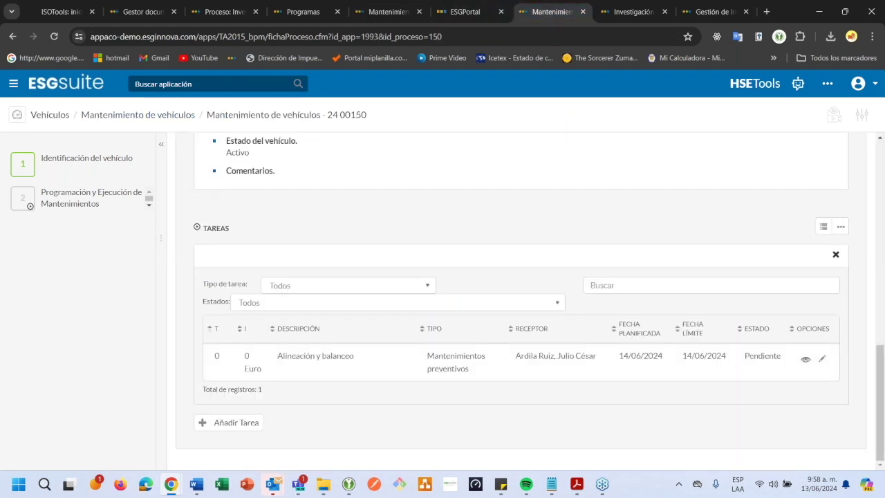
click(51, 116)
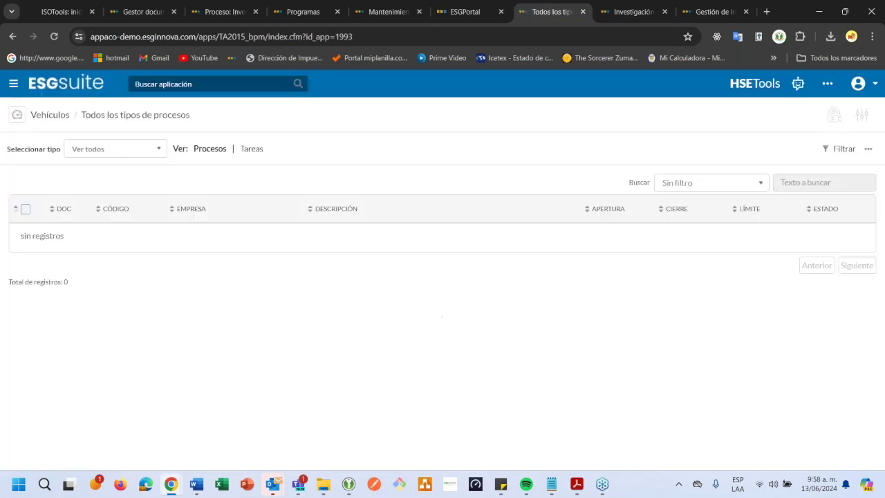
click(85, 148)
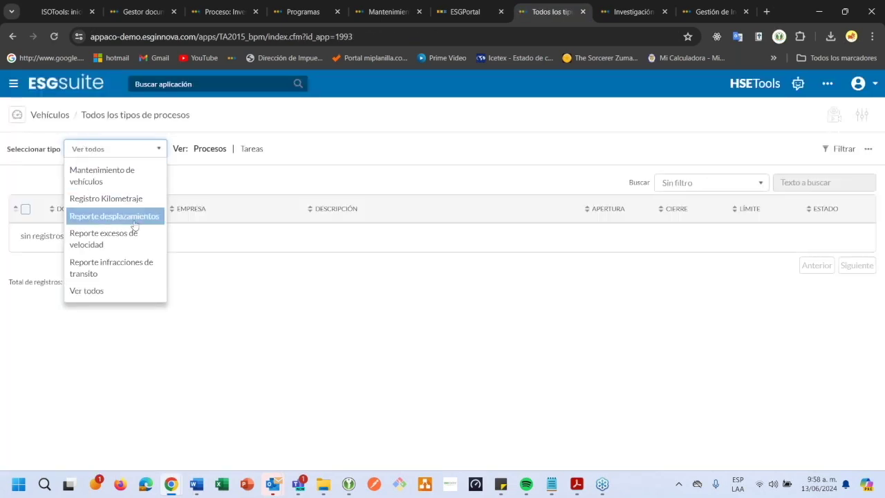
click(126, 182)
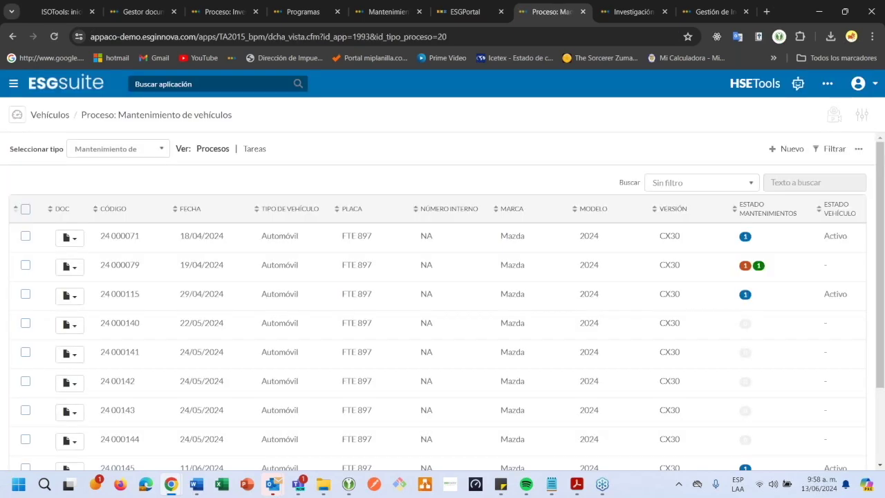
scroll(396, 236, down, 1)
mouse_move(747, 215)
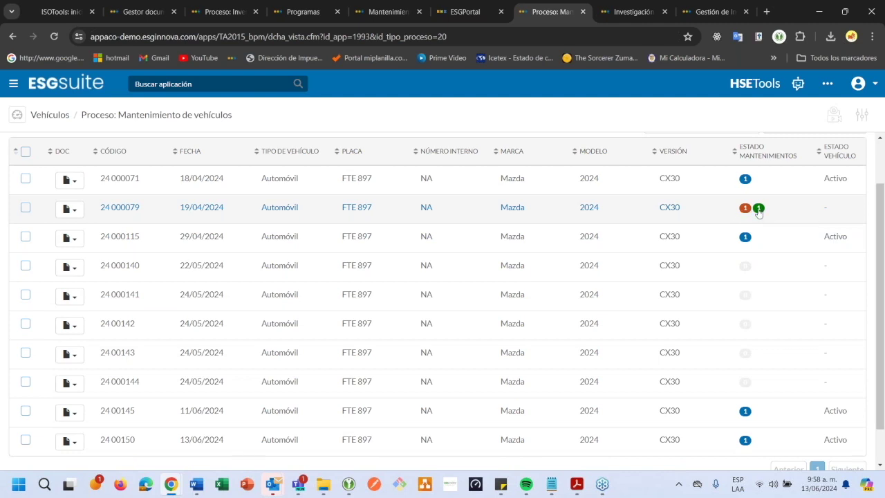
scroll(427, 257, up, 1)
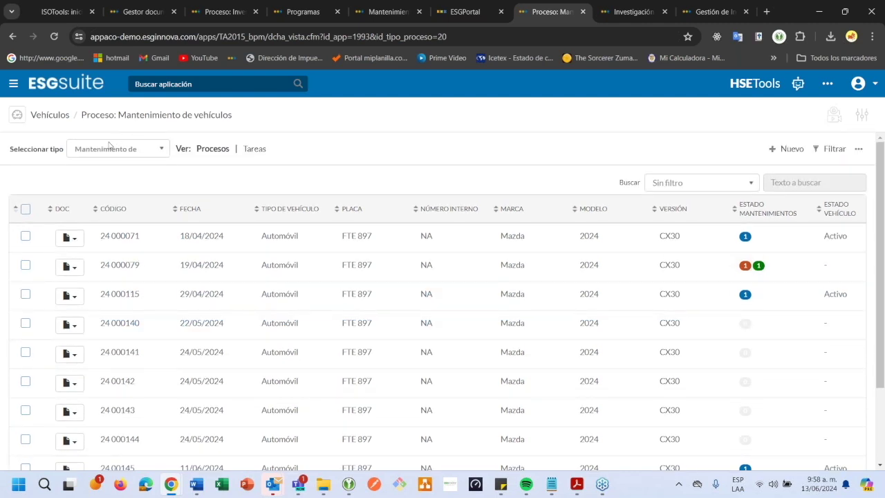
- View the Registro Kilometraje records in the Vehículos module and switch the process type to Reporte desplazamientos
click(109, 150)
click(110, 198)
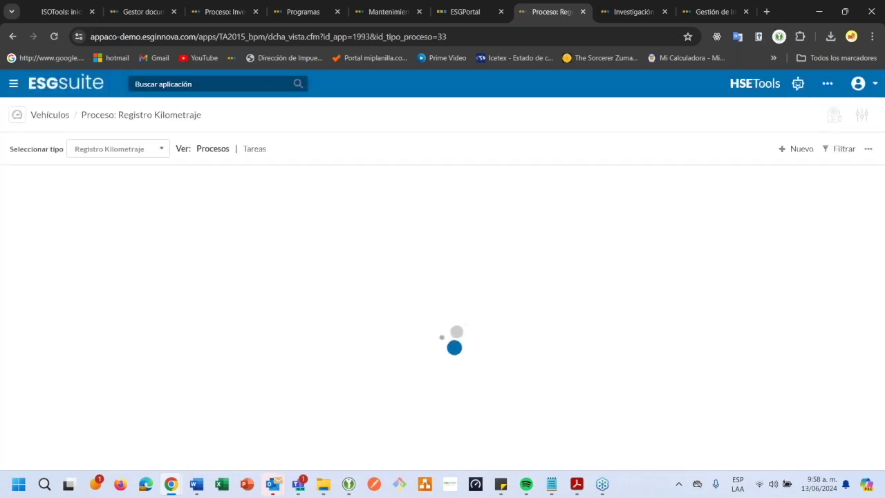
click(107, 153)
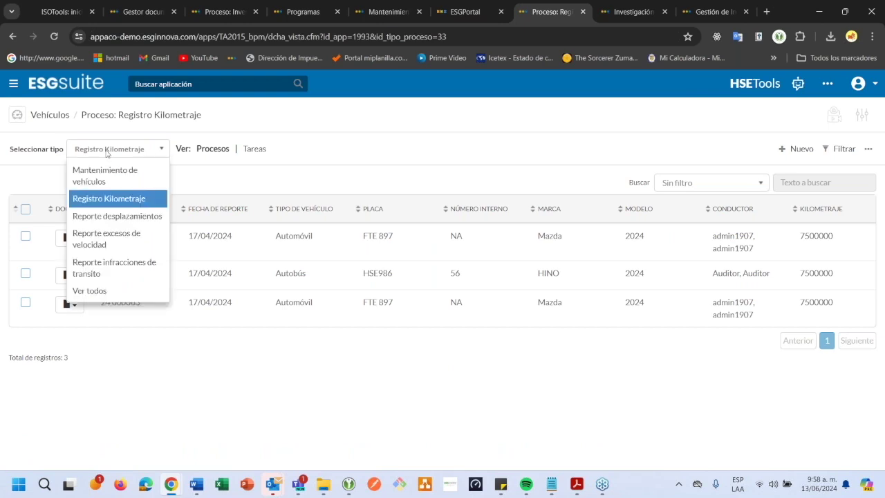
click(107, 215)
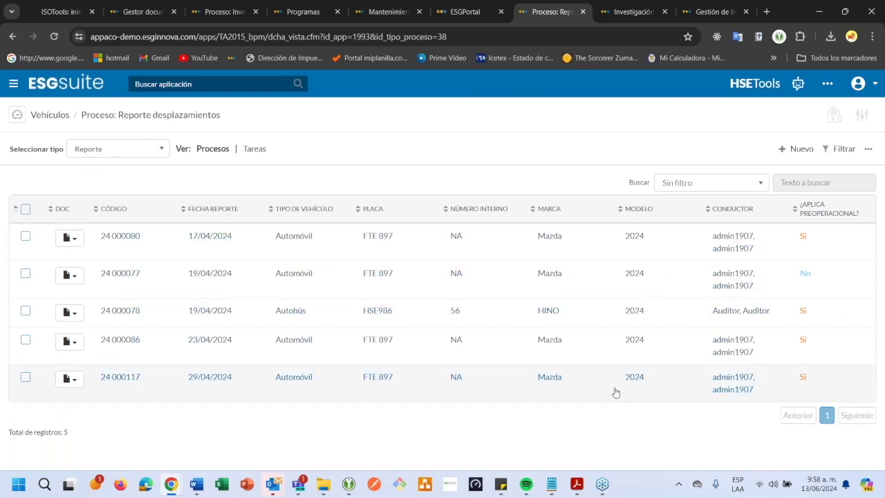
- Open the Reporte desplazamientos record dated 29/04/2024, check its Inspección preoperacional section and return to the list
click(616, 392)
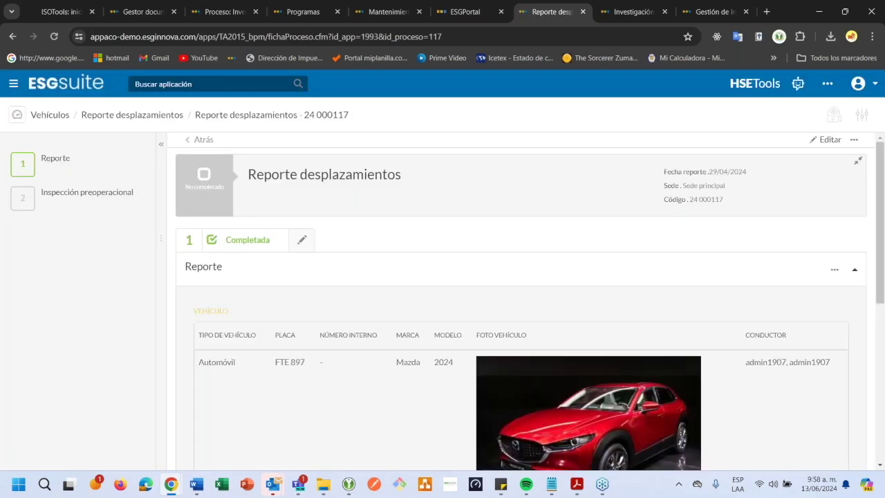
click(99, 201)
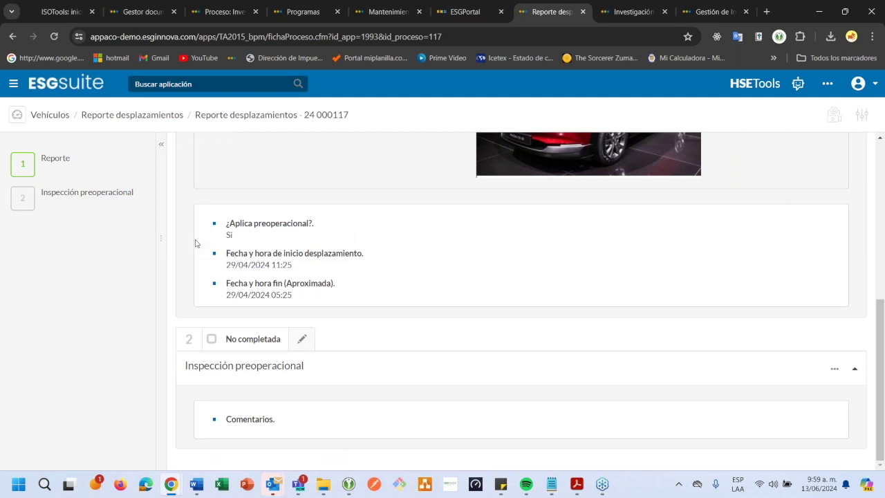
scroll(195, 243, up, 5)
click(163, 112)
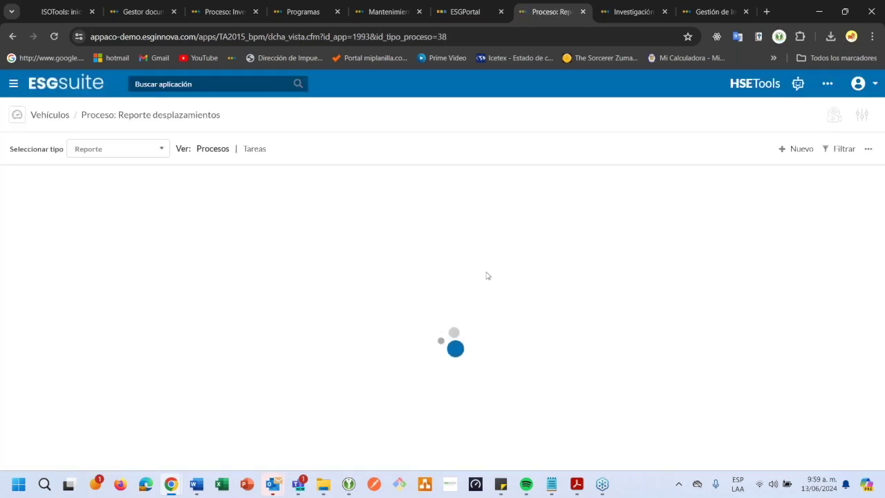
- Open the Reporte desplazamientos record dated 23/04/2024 and review its vehicle data and the checklist associated with Inspección preoperacional
click(482, 346)
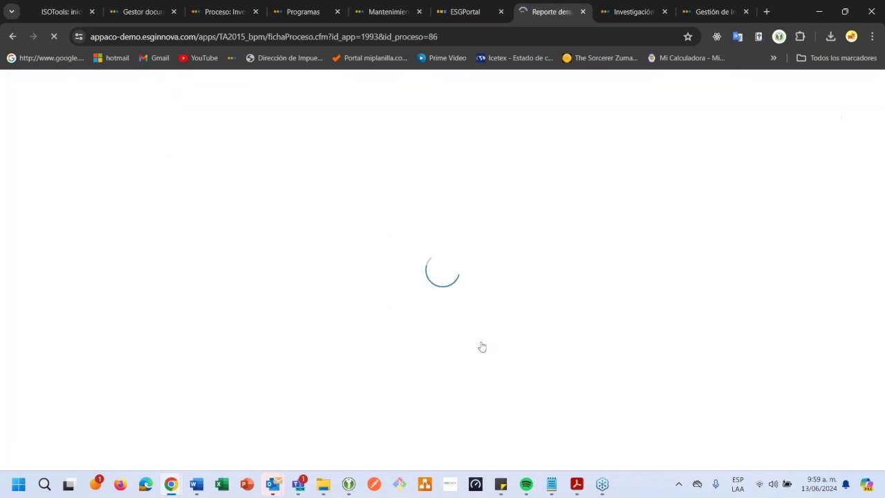
scroll(482, 346, down, 5)
scroll(482, 346, down, 2)
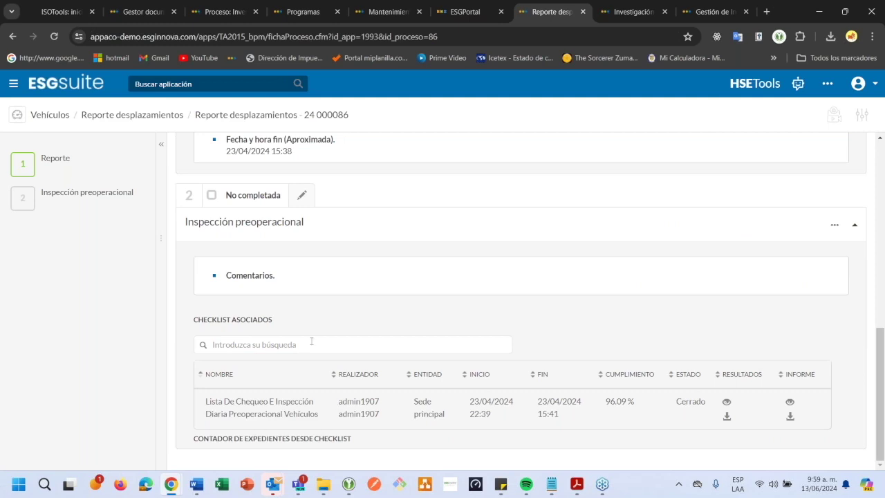
scroll(310, 339, up, 4)
scroll(312, 340, up, 2)
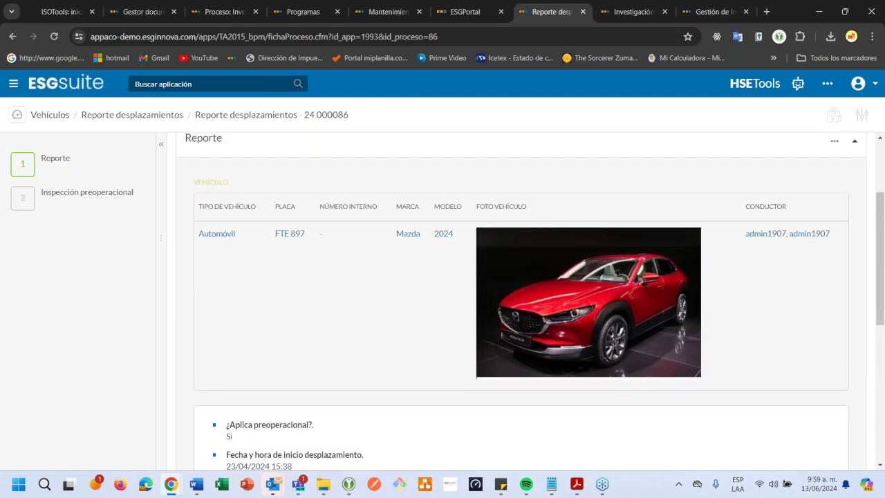
click(45, 193)
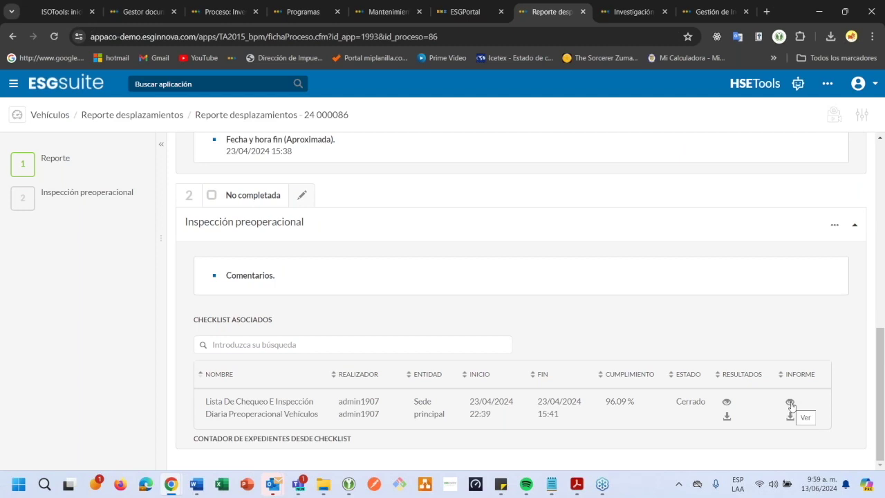
- Open the results PDF of the daily preoperational vehicle checklist, review the responses for safety accessories, components, brakes and levels, and close it
click(726, 403)
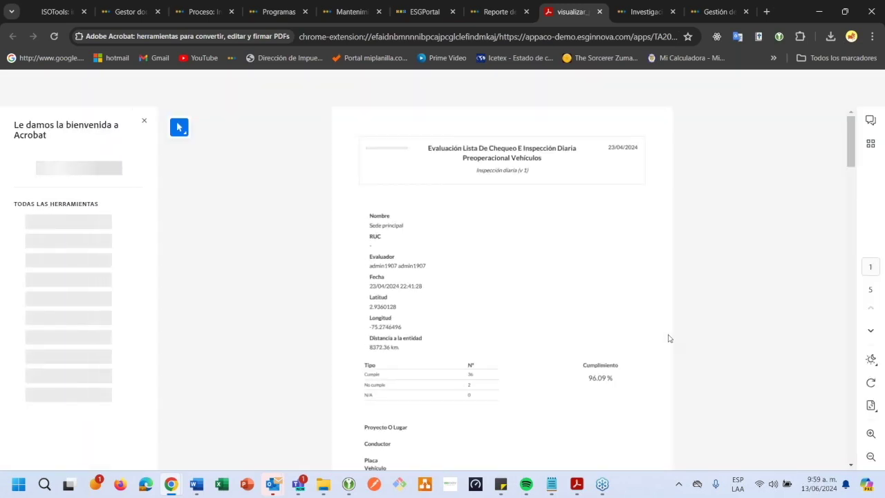
scroll(656, 338, down, 1)
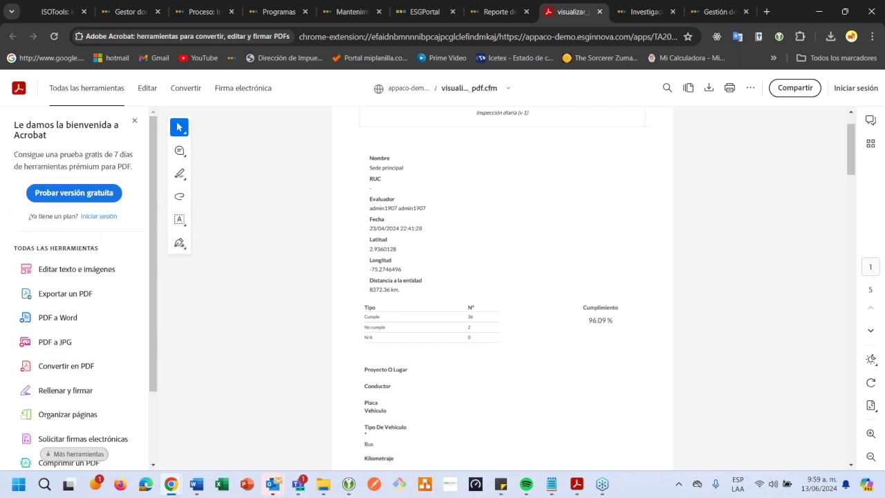
scroll(593, 328, down, 5)
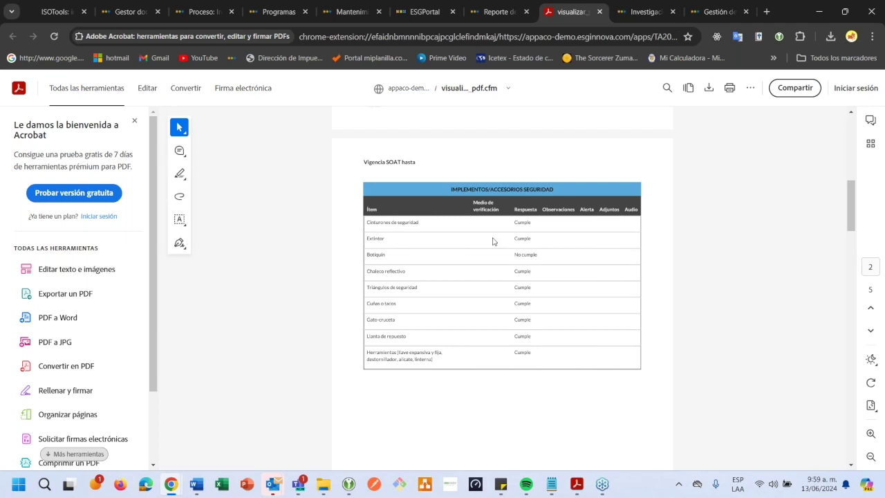
drag(515, 256, 538, 256)
click(513, 284)
scroll(506, 303, down, 15)
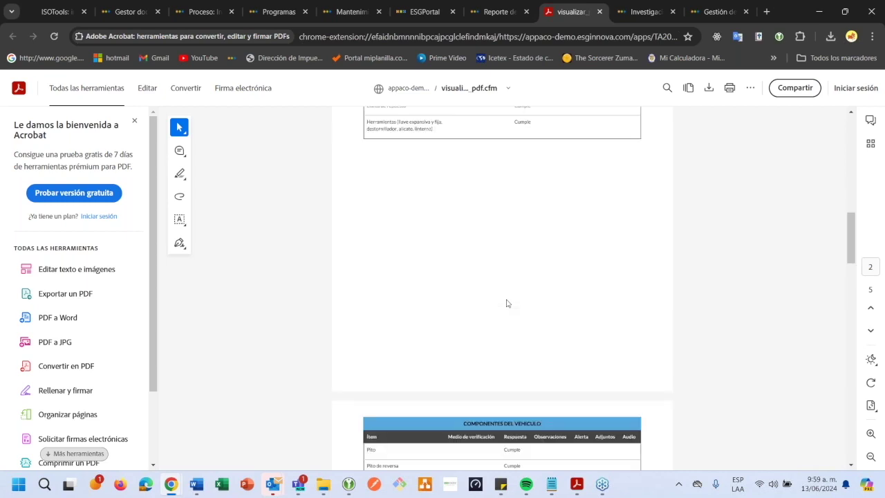
scroll(506, 303, down, 2)
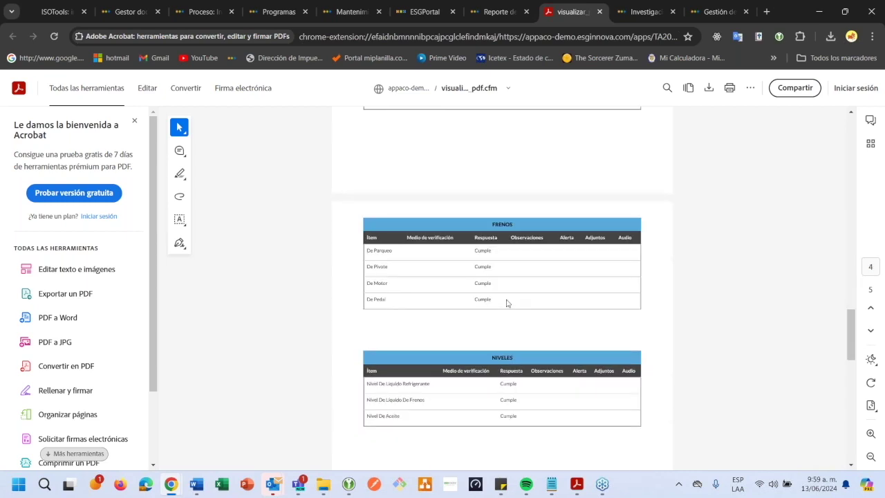
scroll(507, 303, up, 5)
click(600, 12)
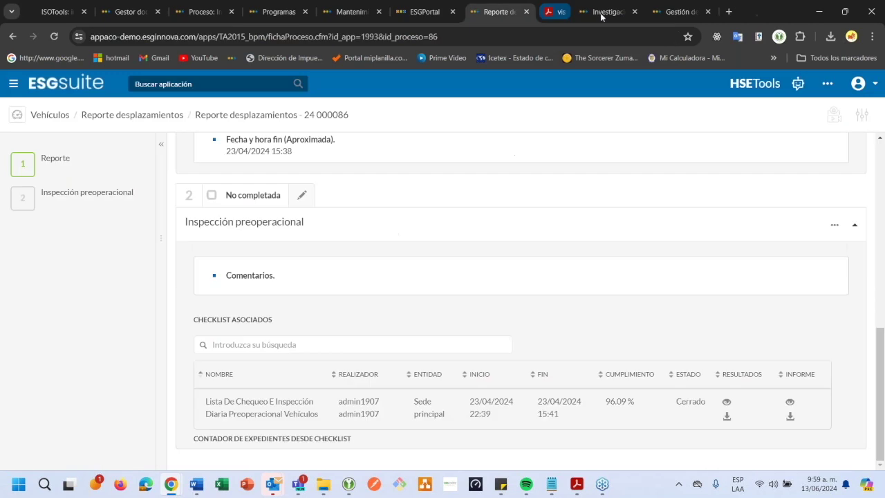
- Return to the Reporte desplazamientos list and switch the process type to Reporte excesos de velocidad
scroll(547, 256, up, 8)
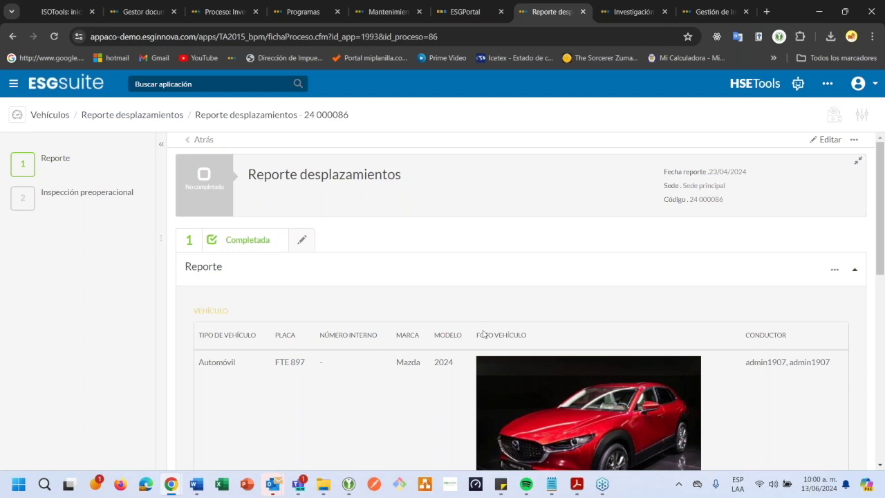
click(207, 190)
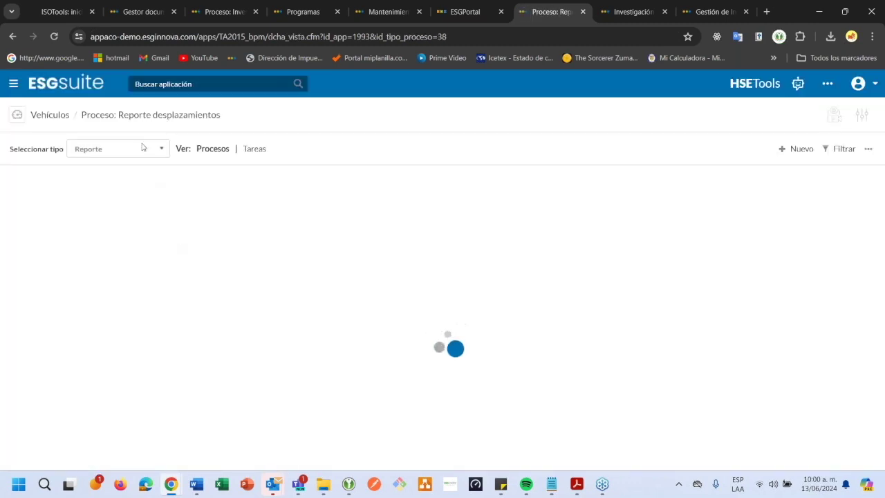
click(142, 148)
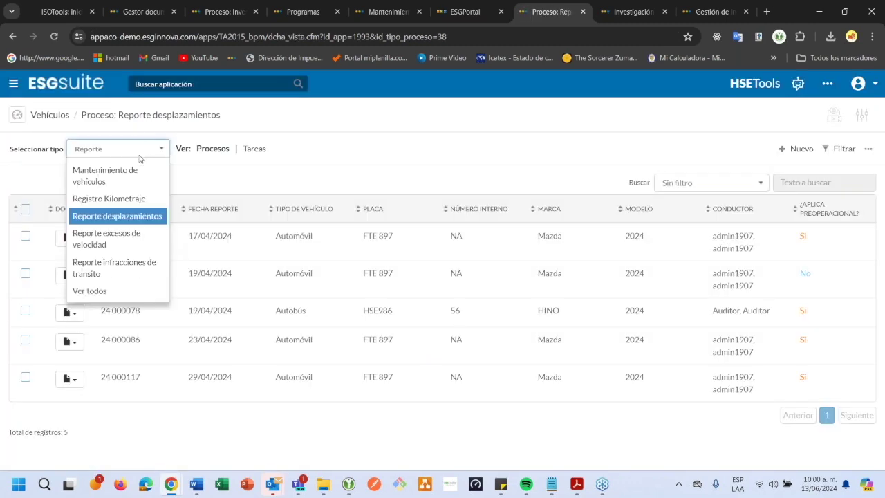
click(126, 238)
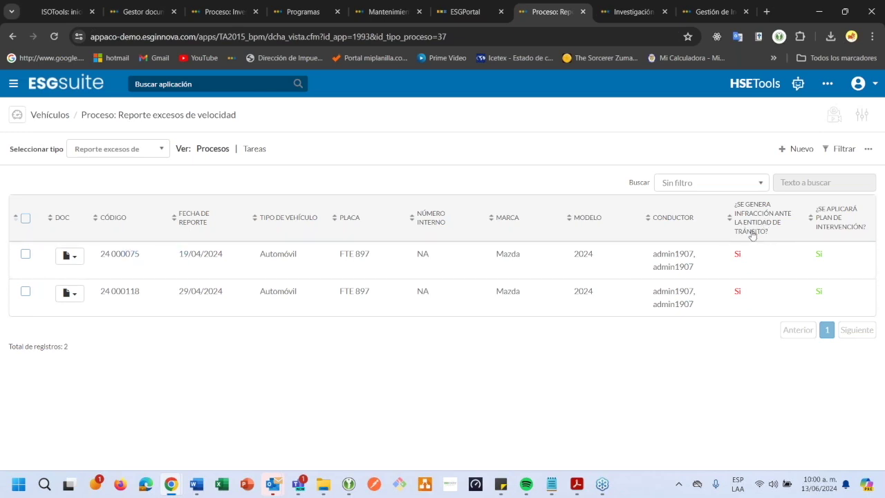
- Open the speeding report dated 19/04/2024 and review its route, offending vehicle, recorded speed, evidence and Plan de intervención task
click(682, 271)
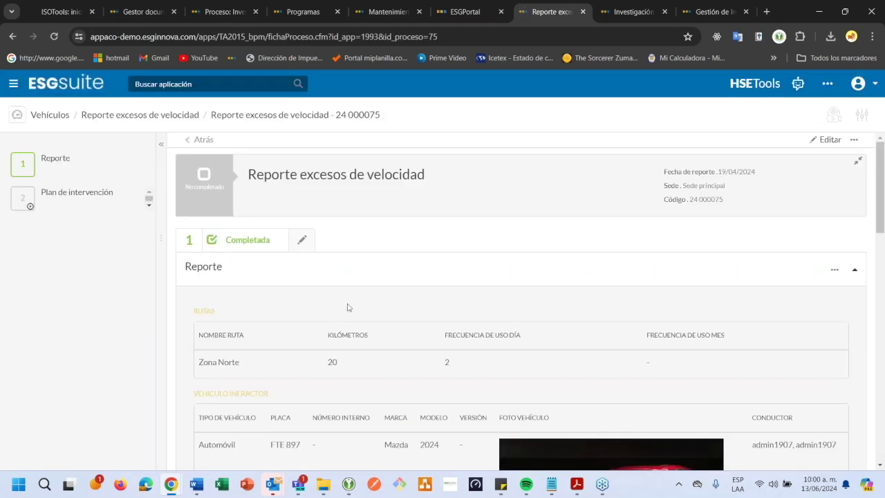
scroll(403, 312, down, 3)
drag(238, 245, 255, 245)
scroll(487, 244, down, 1)
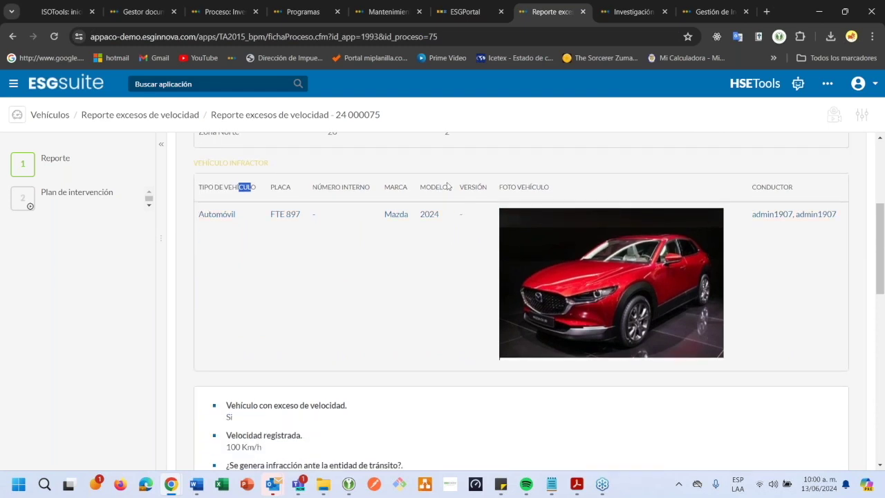
scroll(375, 272, down, 1)
scroll(376, 273, down, 5)
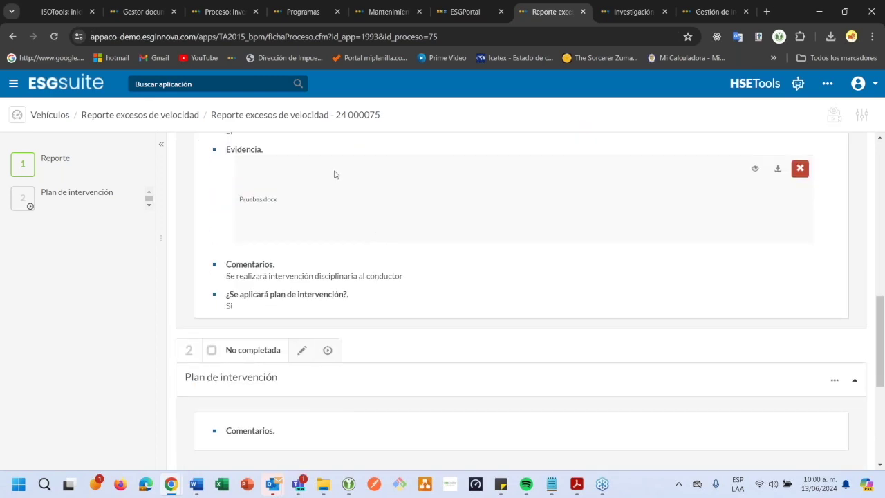
scroll(311, 183, up, 1)
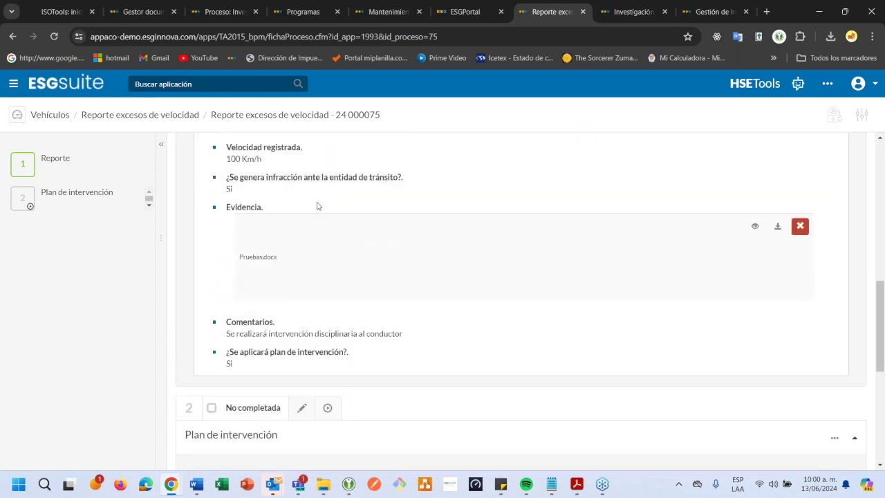
scroll(316, 206, down, 3)
scroll(317, 235, down, 4)
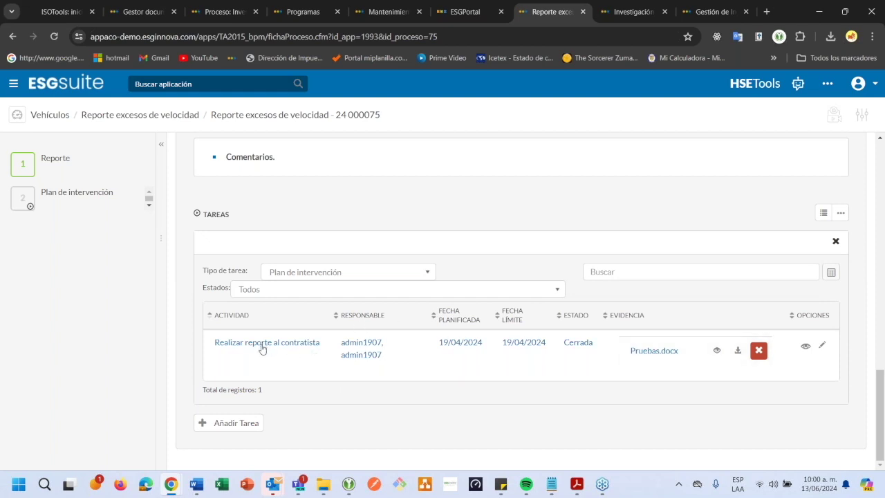
- Return to the Reporte excesos de velocidad list and switch the process type to Reporte infracciones de transito
scroll(306, 350, up, 8)
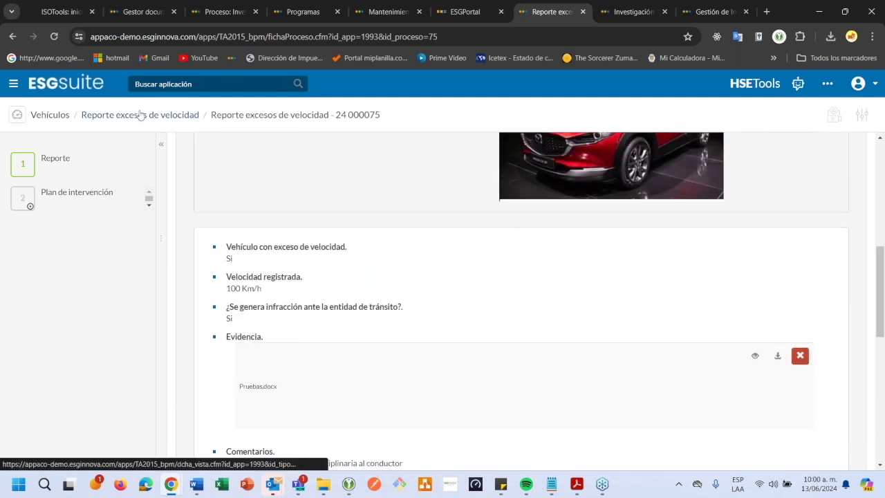
click(140, 115)
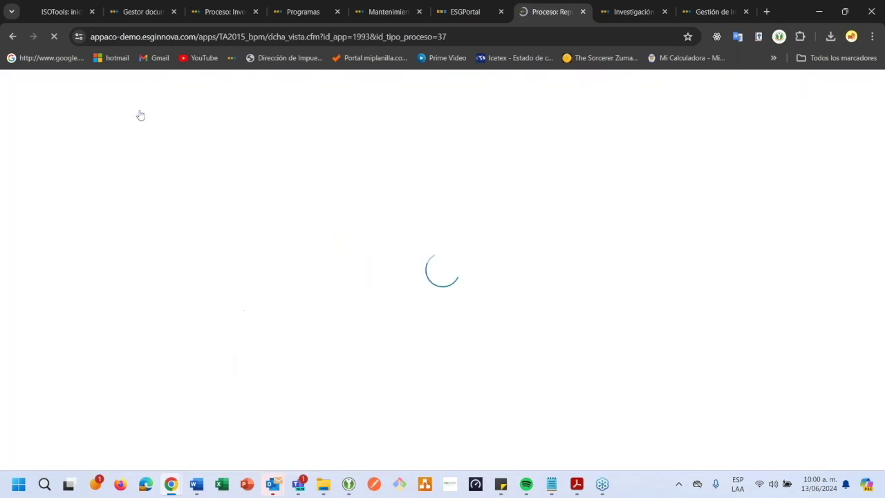
click(138, 149)
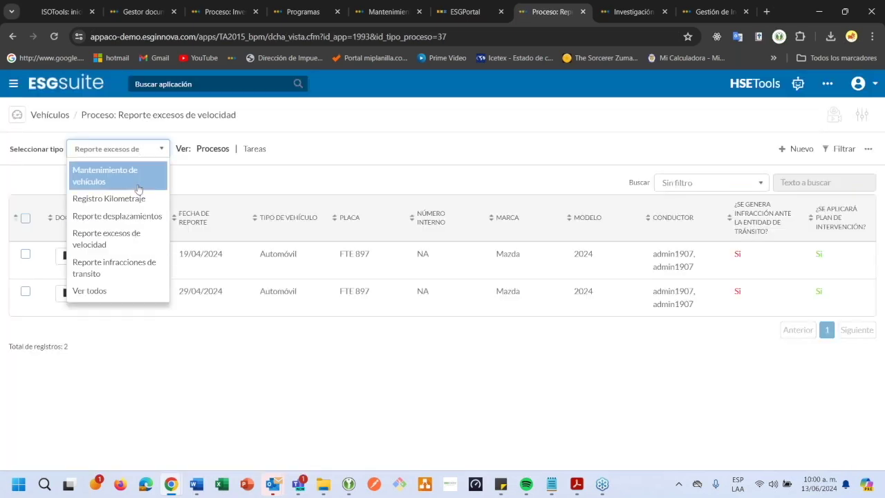
click(134, 268)
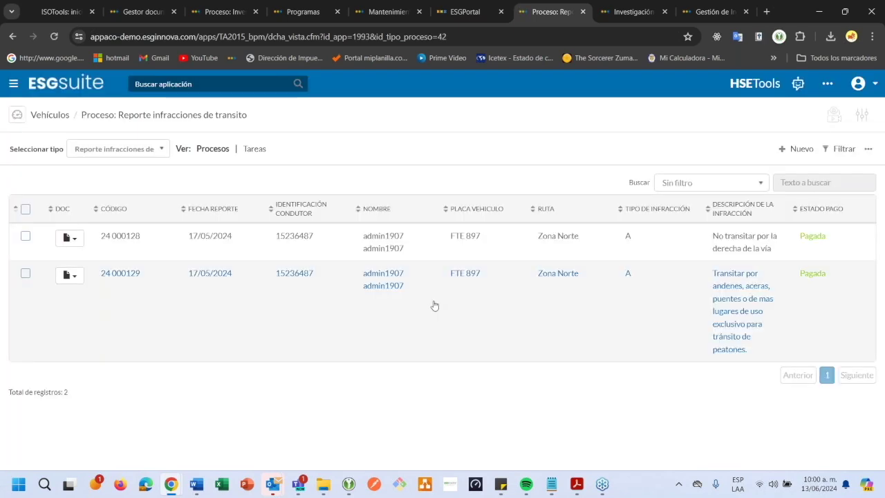
- Open the traffic infraction report about driving on sidewalks and review its infraction type, charge, payment evidence and Plan de intervención tasks
click(434, 306)
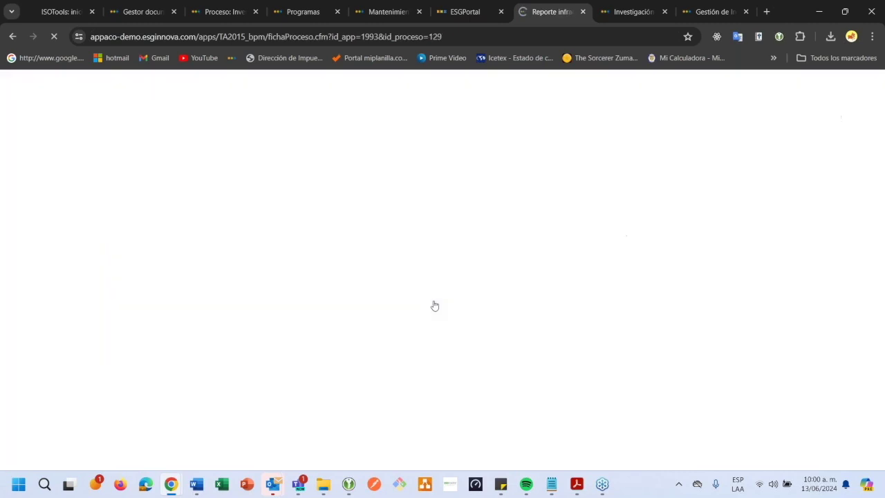
scroll(434, 306, down, 2)
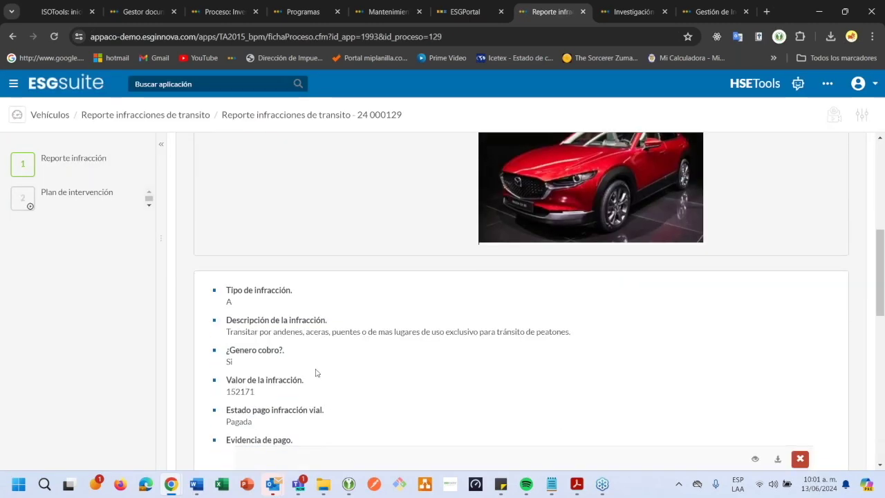
scroll(315, 373, down, 2)
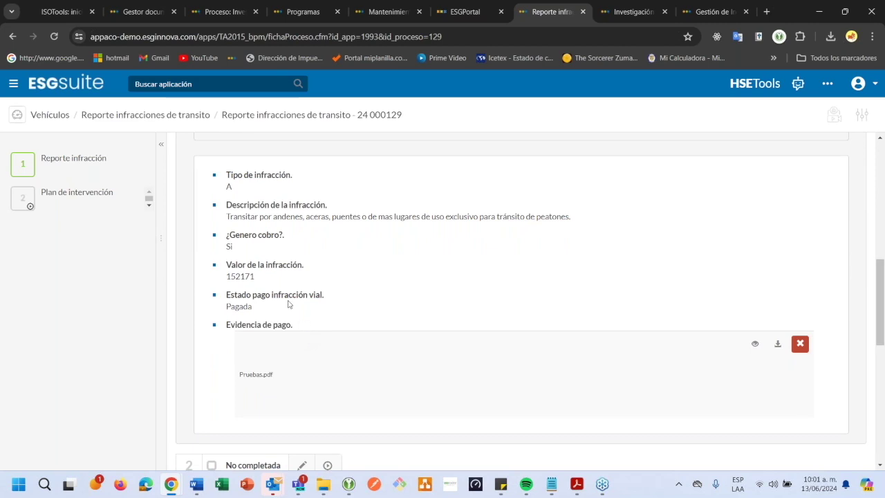
double_click(289, 302)
scroll(351, 302, down, 1)
click(385, 269)
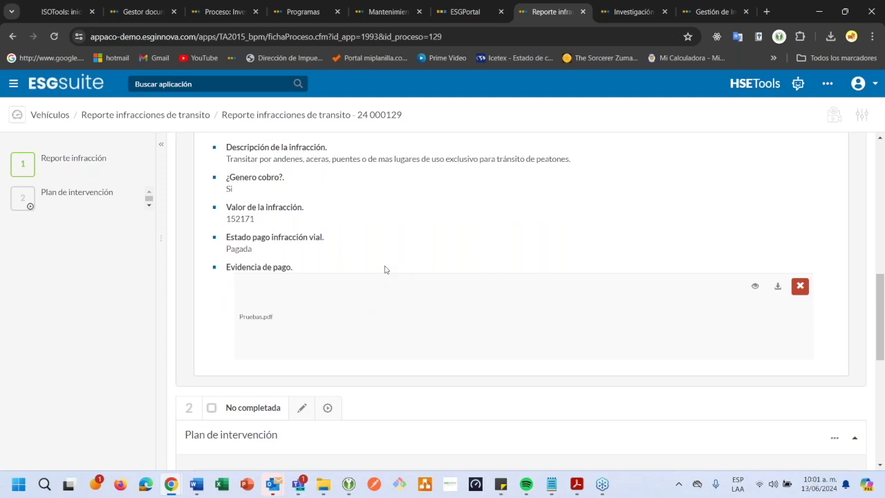
scroll(385, 269, down, 6)
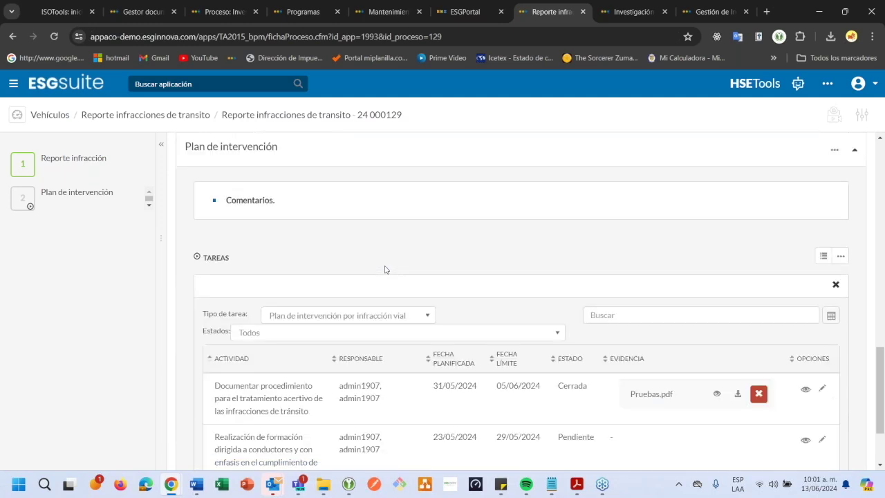
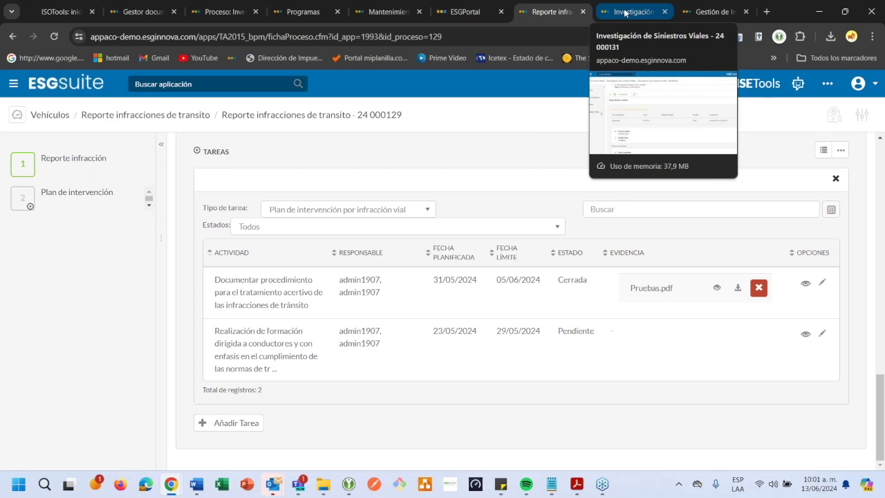
- Switch to the open Investigación de Siniestros Viales record and go through its Reporte del evento and Investigación del Accidente / Incidente stages
click(625, 13)
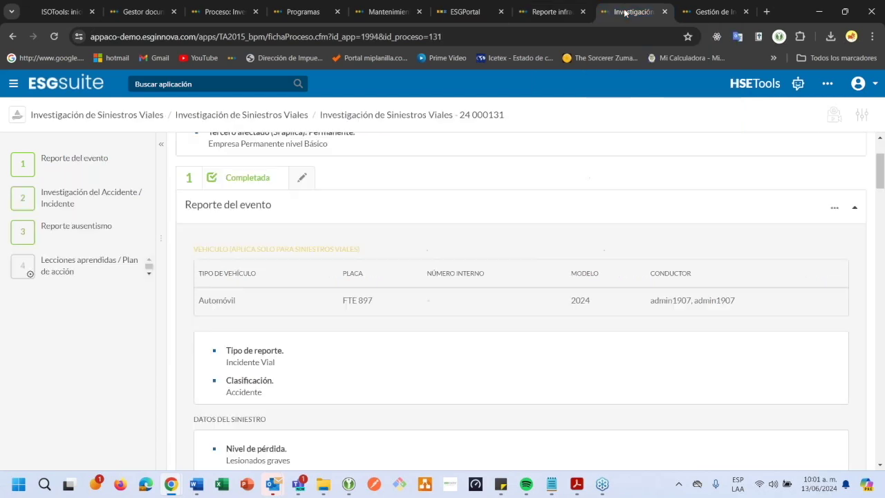
scroll(280, 204, up, 2)
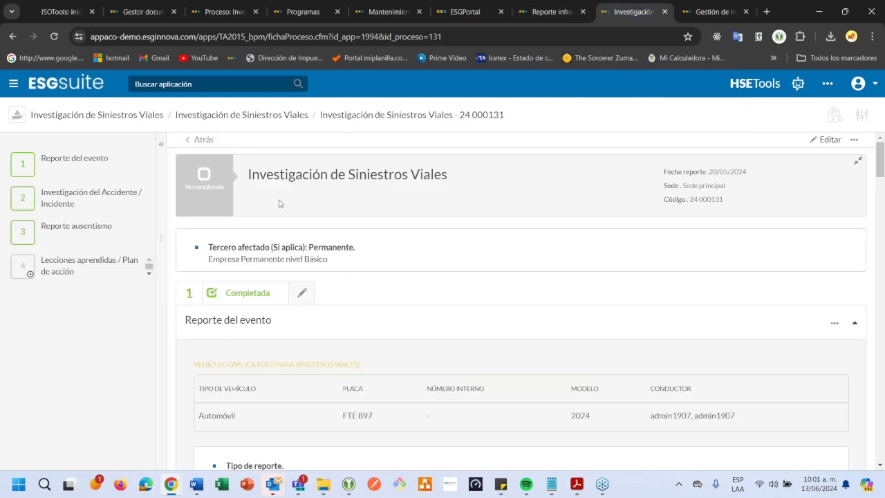
drag(274, 176, 333, 176)
click(387, 190)
click(88, 166)
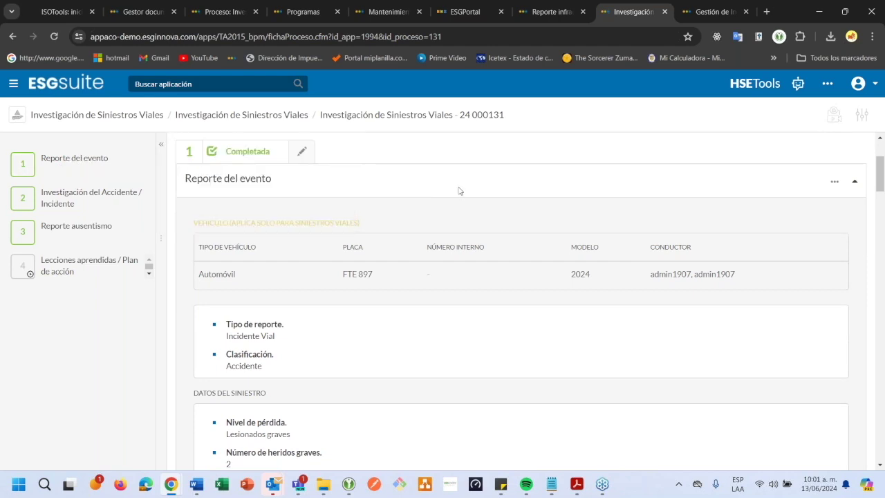
click(110, 211)
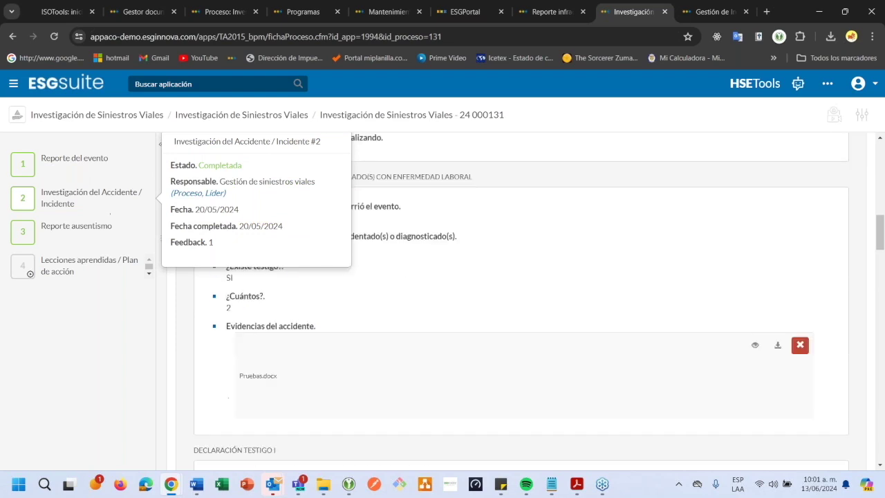
- Go back to the start of the crash investigation and review the affected third party, the vehicle involved, Tipo de reporte and Clasificación
scroll(390, 243, up, 15)
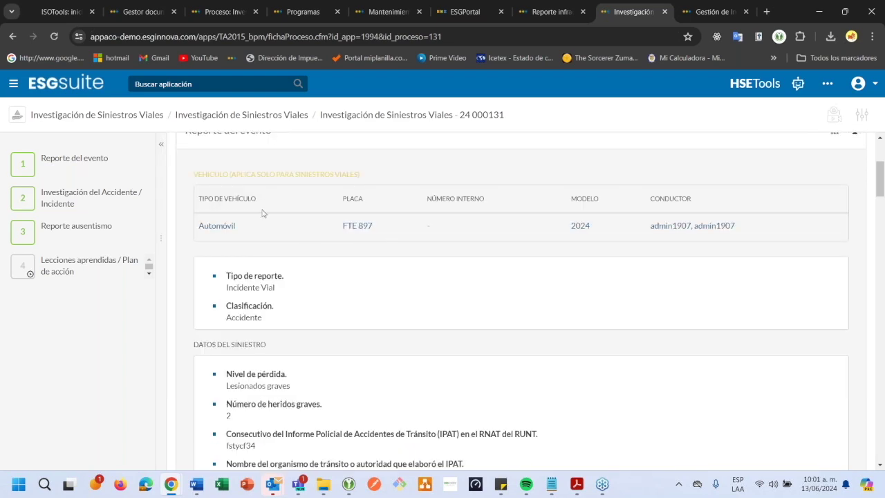
scroll(262, 215, up, 3)
drag(218, 231, 354, 231)
drag(231, 242, 259, 242)
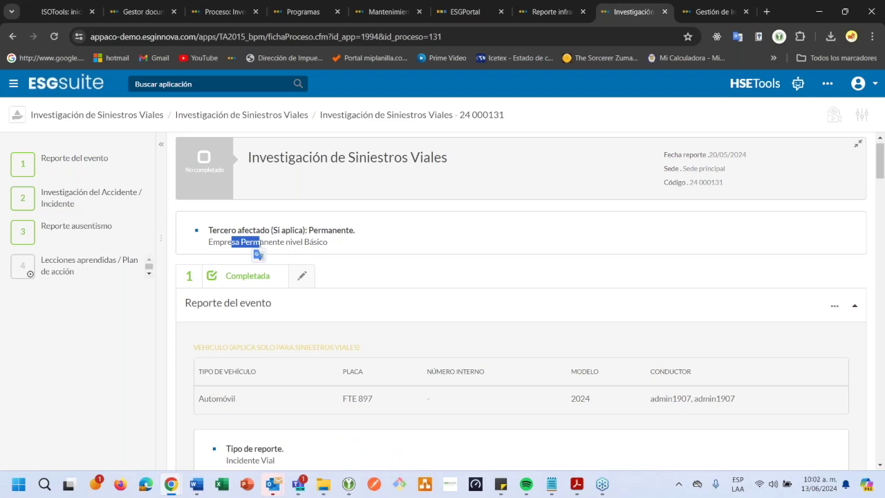
scroll(259, 254, down, 1)
click(259, 249)
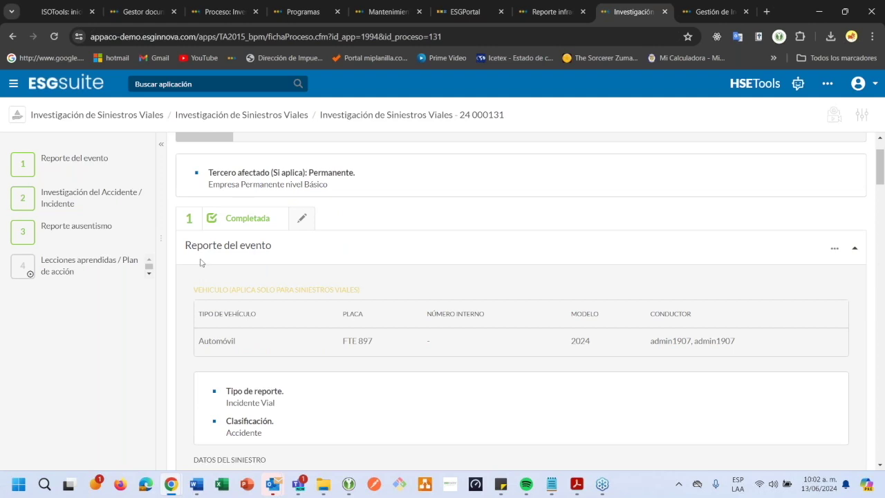
drag(199, 250, 230, 246)
drag(219, 289, 270, 290)
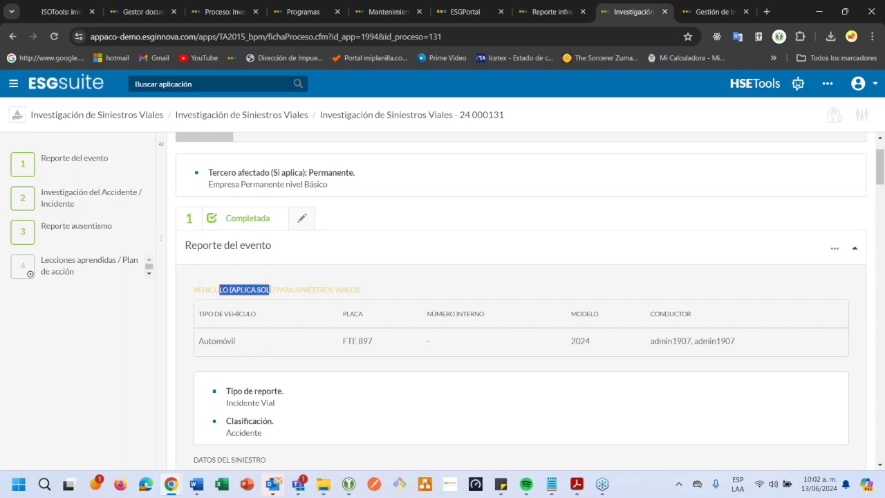
scroll(320, 294, down, 2)
drag(276, 288, 248, 276)
click(249, 276)
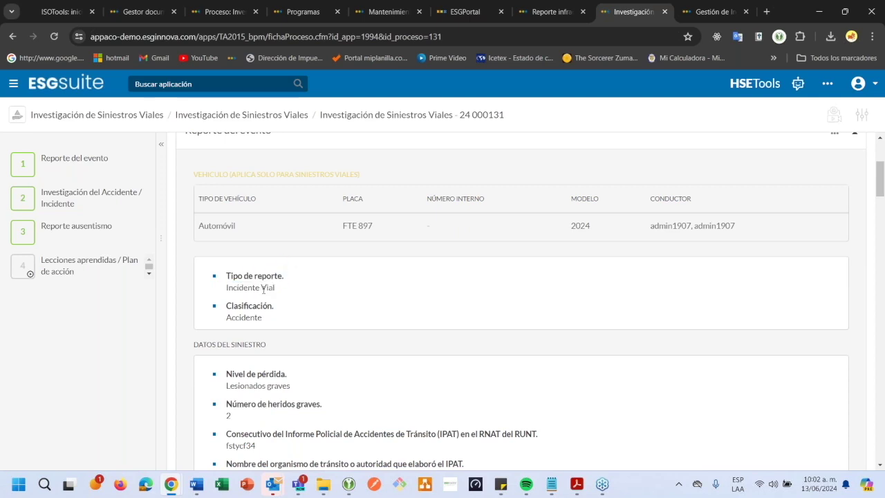
drag(252, 305, 268, 306)
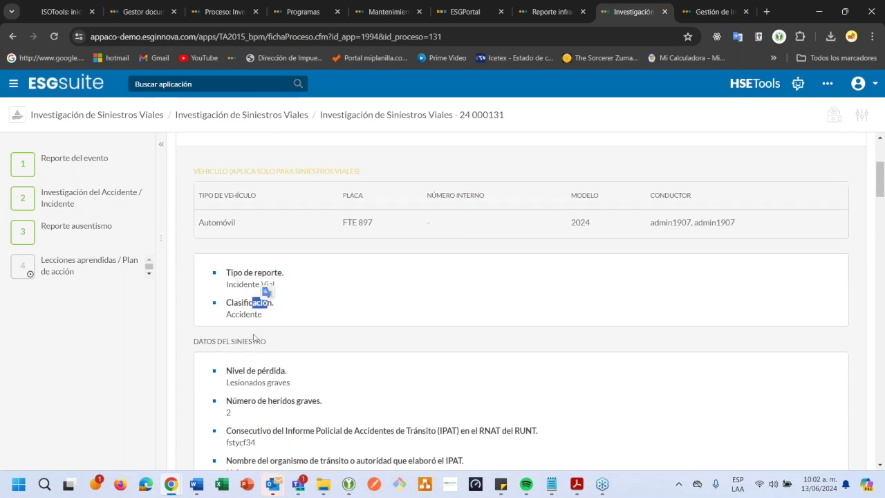
- Review the Datos del siniestro and Información del evento sections, including loss level, serious injuries, IPAT data, work shift and trip type
scroll(256, 338, down, 2)
click(247, 318)
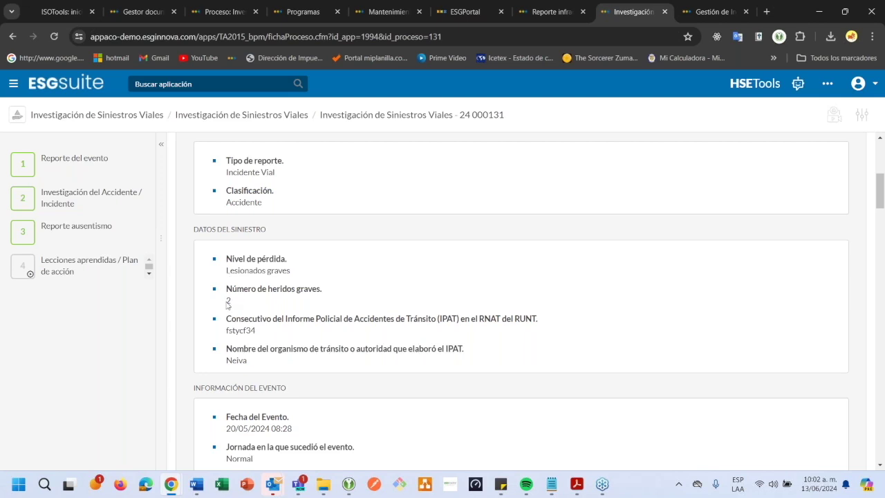
scroll(226, 304, down, 1)
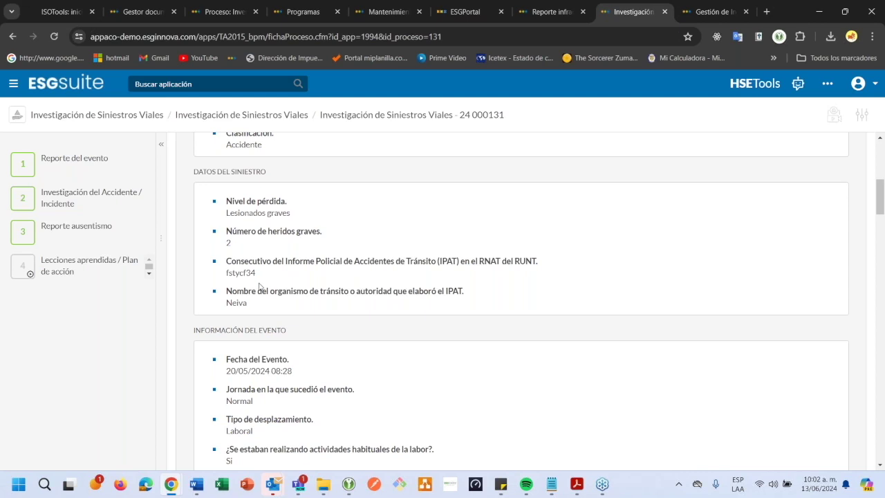
scroll(259, 286, down, 1)
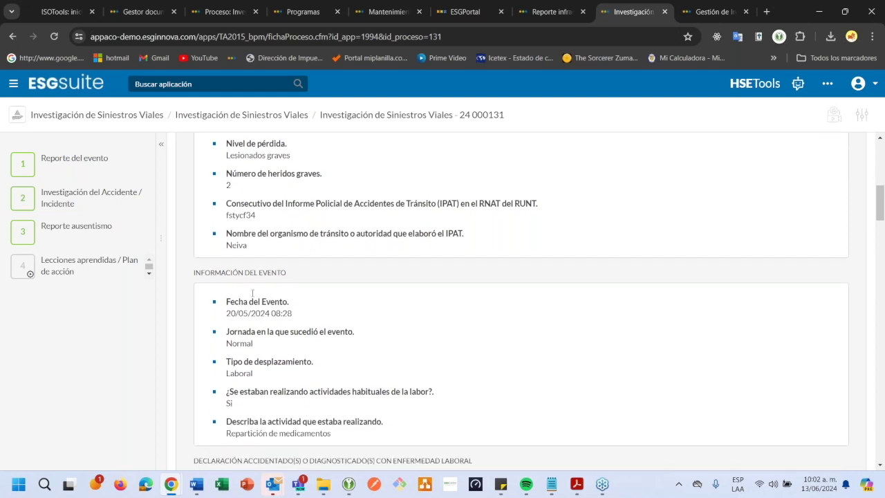
scroll(252, 293, down, 2)
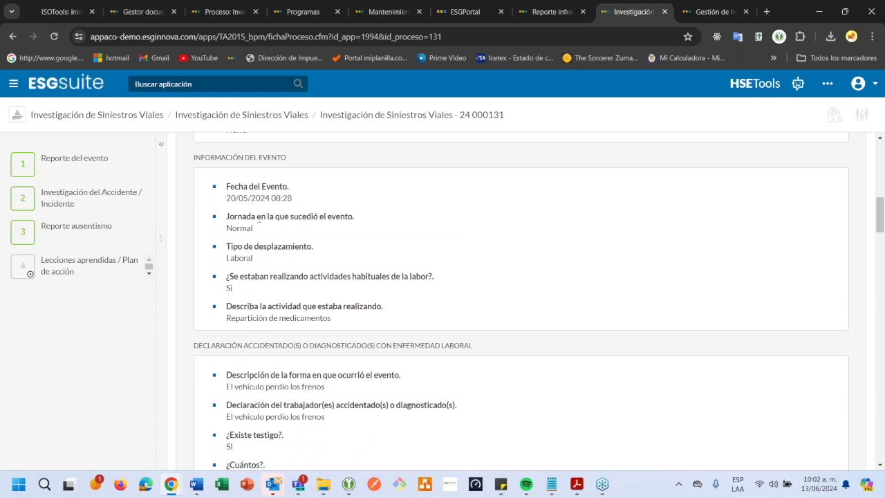
drag(254, 246, 267, 247)
drag(248, 276, 282, 276)
- Review the activity description, the injured worker's statement, the witness questions and the accident evidence file
scroll(282, 276, down, 1)
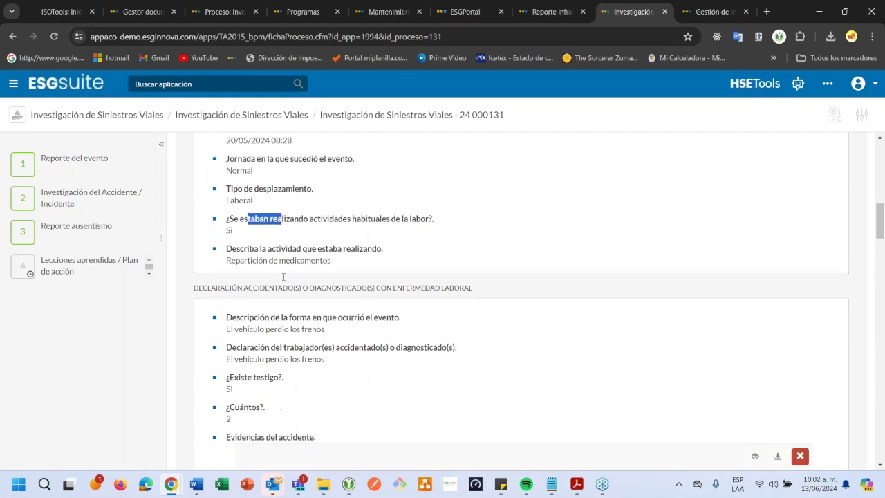
scroll(263, 291, down, 1)
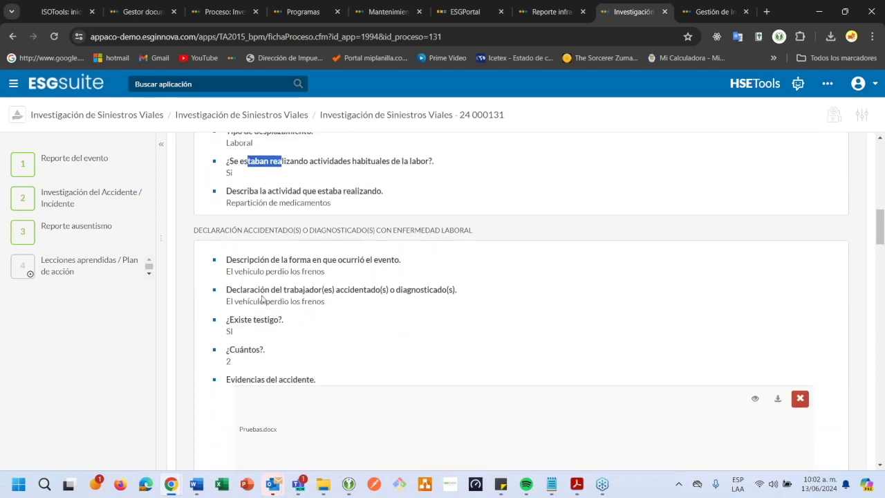
scroll(269, 286, down, 2)
scroll(269, 285, up, 1)
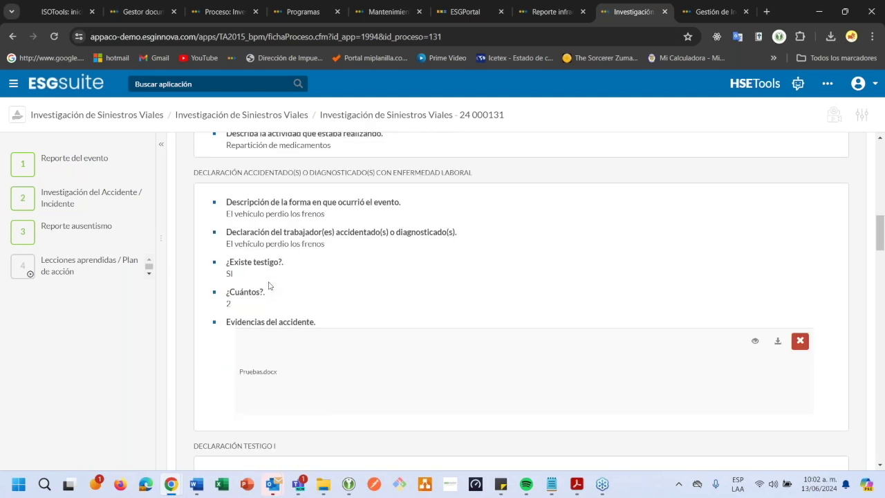
- Review both witness statements and the table of internal workers related to the event
scroll(269, 286, down, 3)
drag(248, 302, 264, 302)
scroll(267, 290, down, 4)
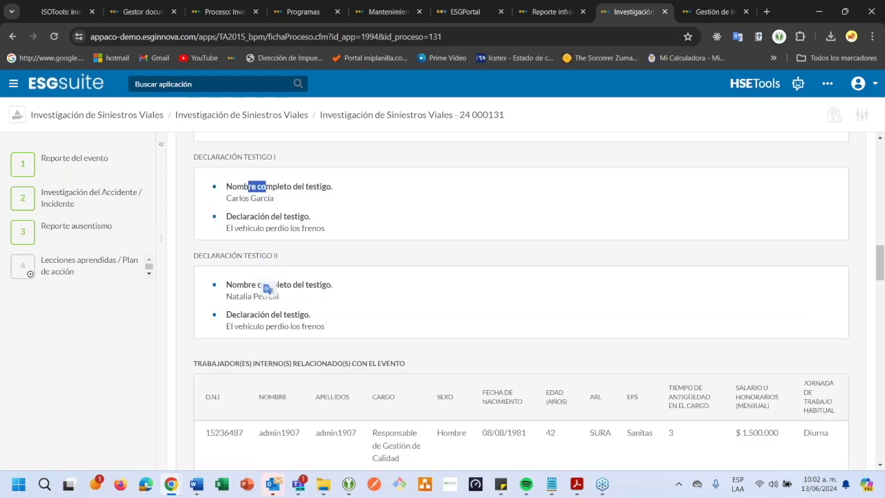
drag(217, 249, 250, 249)
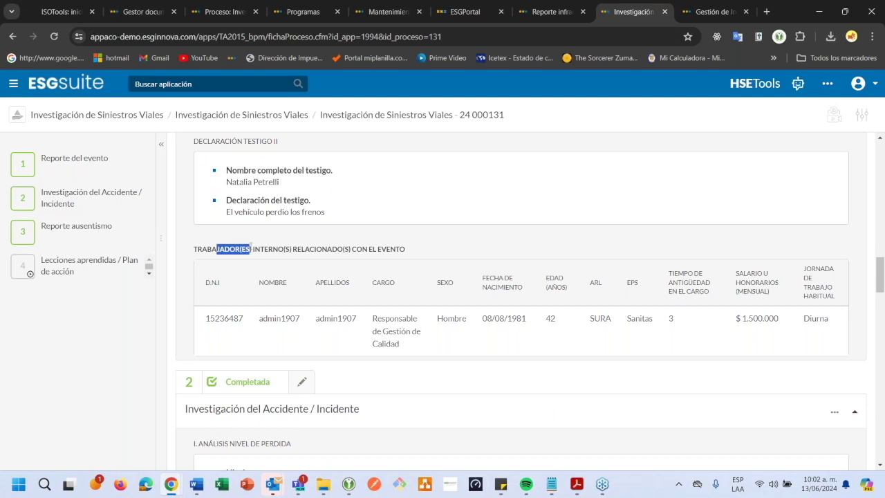
scroll(253, 283, down, 1)
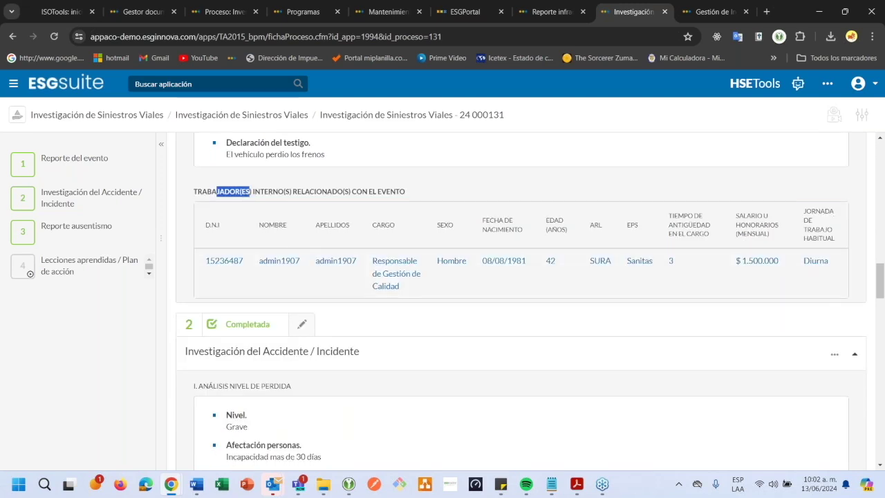
- Review the loss level analysis, basic causes and immediate causes in the Investigación del Accidente / Incidente stage
scroll(238, 260, down, 2)
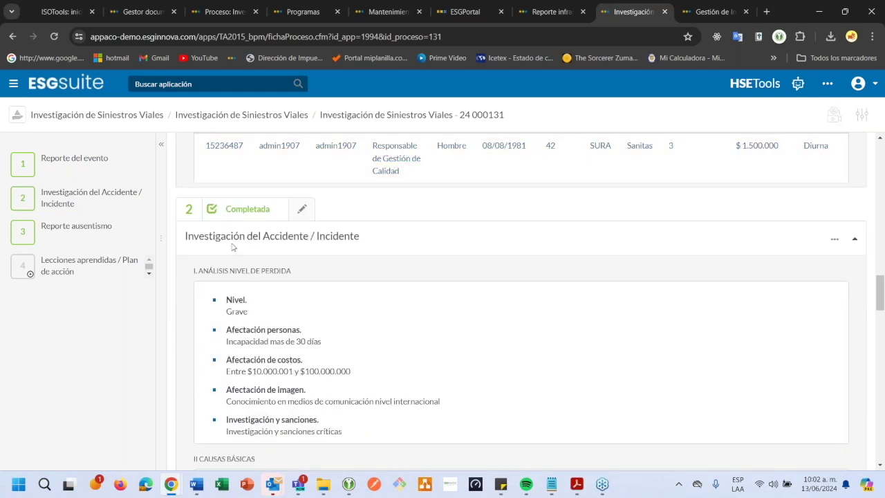
drag(231, 304, 226, 300)
drag(208, 271, 247, 271)
scroll(296, 314, down, 1)
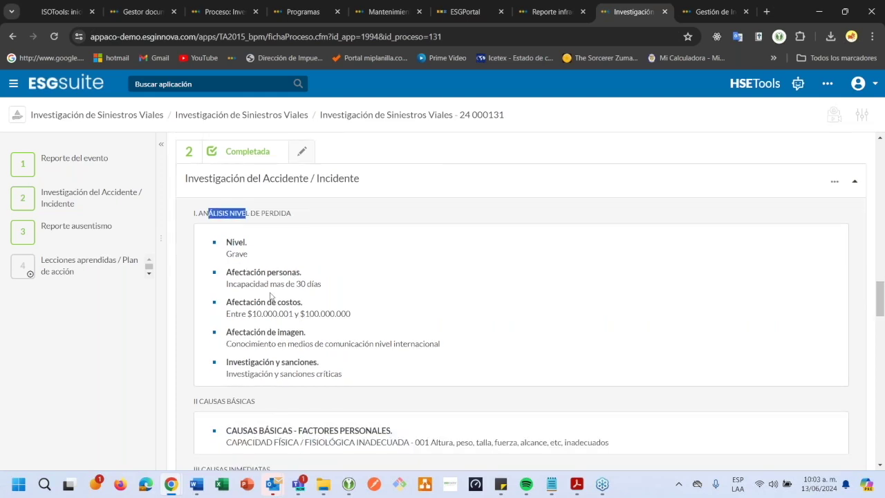
drag(267, 272, 287, 272)
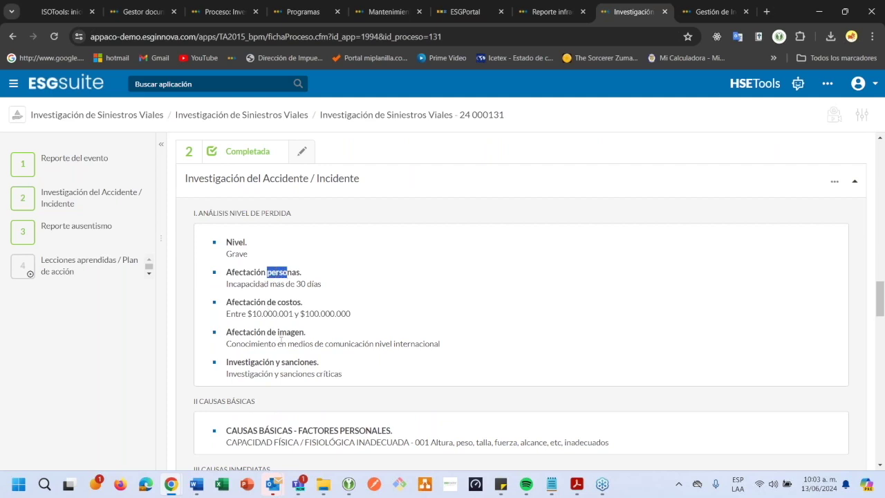
scroll(273, 338, down, 1)
scroll(511, 302, down, 2)
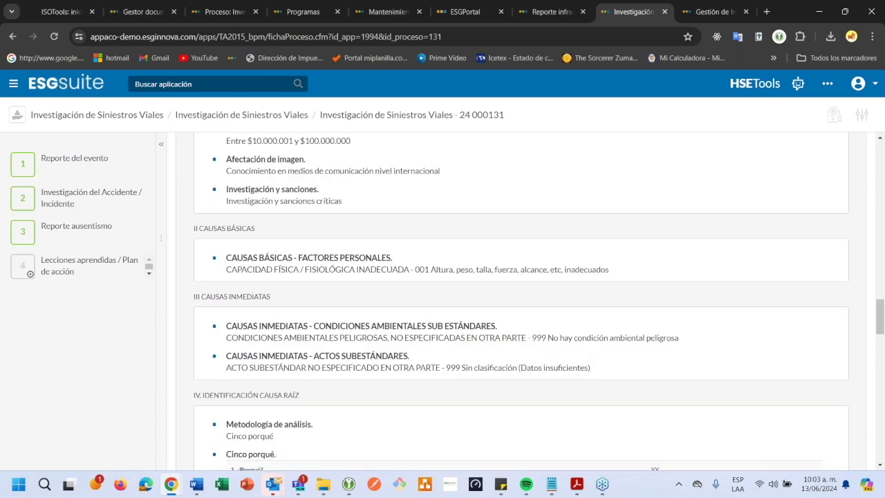
scroll(315, 325, down, 1)
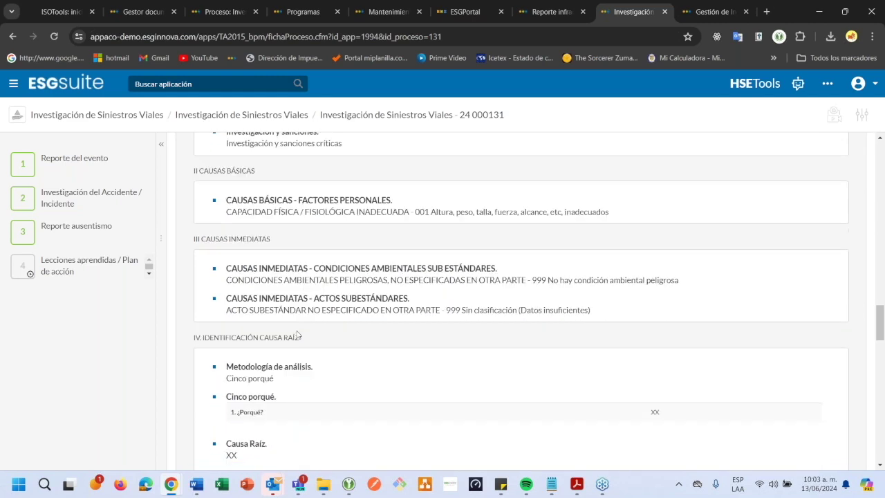
- Review the root cause identification, including the Cinco porqué methodology and Causa Raíz, and the Equipo Investigador section
scroll(315, 325, down, 1)
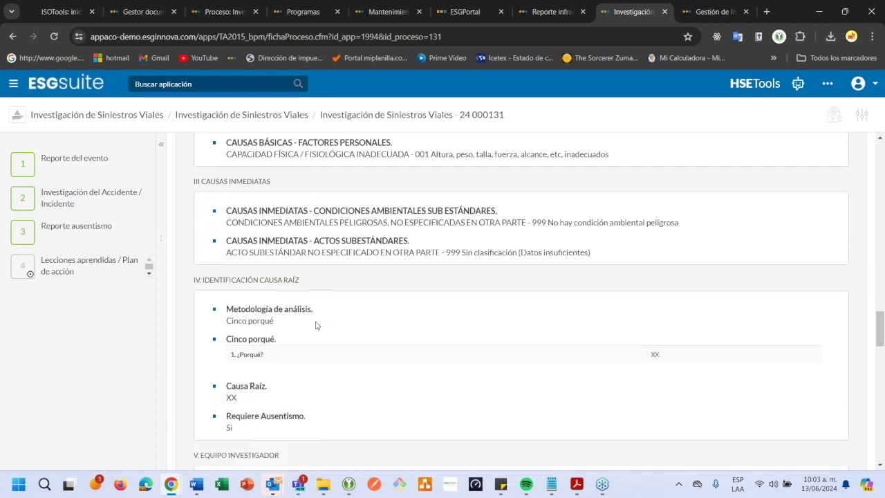
mouse_move(284, 309)
mouse_down()
mouse_move(315, 310)
mouse_move(274, 321)
mouse_up()
click(321, 319)
scroll(264, 309, down, 1)
drag(231, 328, 258, 328)
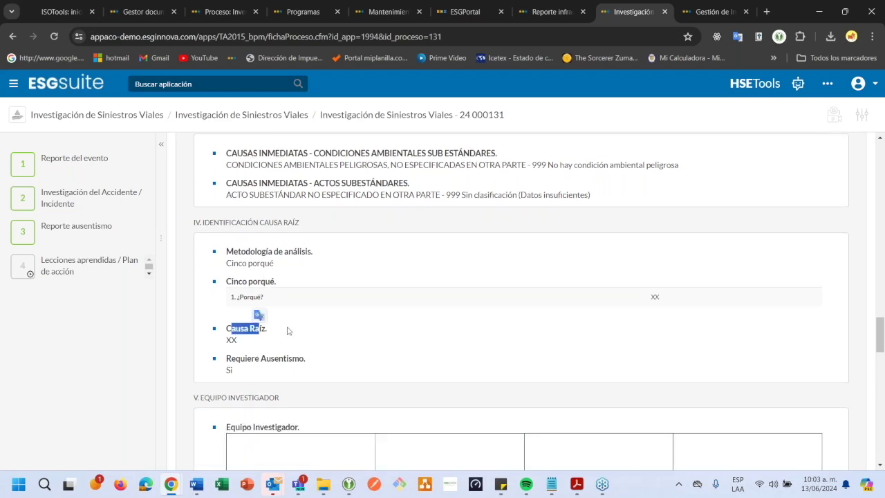
scroll(289, 331, down, 2)
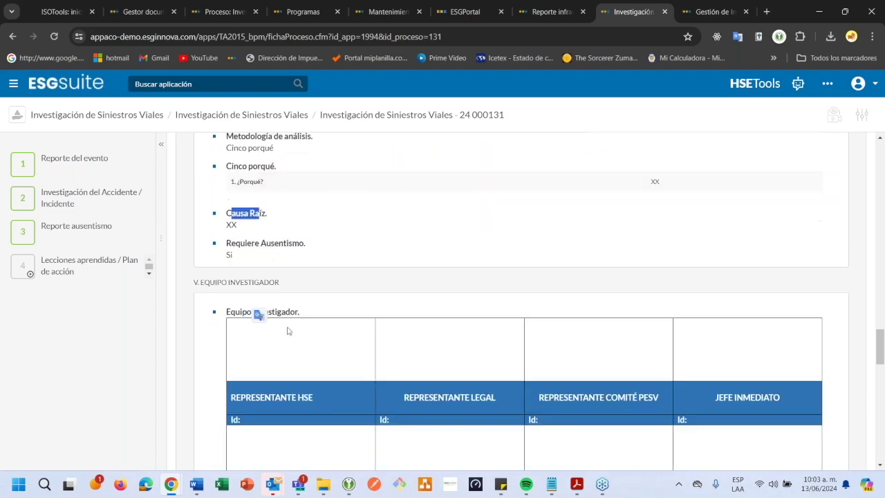
- Review the Reporte ausentismo stage and the Lecciones aprendidas / Plan de acción stage, including the lesson content and the task table
click(84, 240)
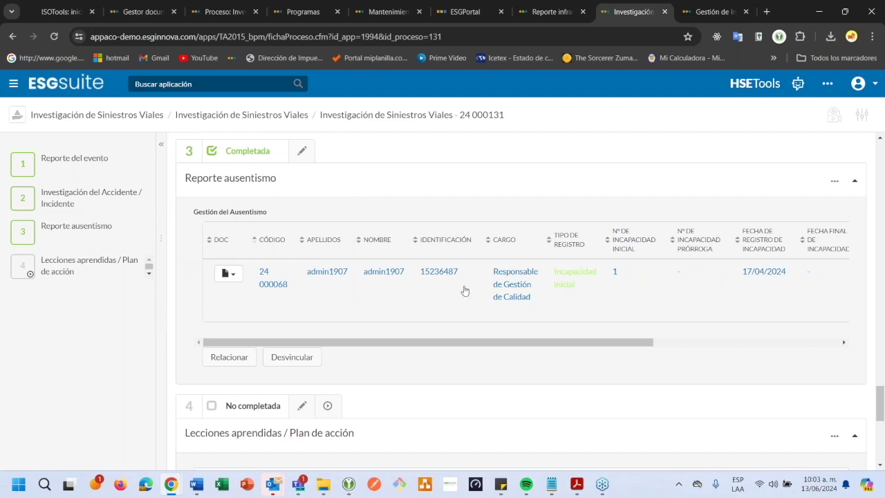
click(89, 265)
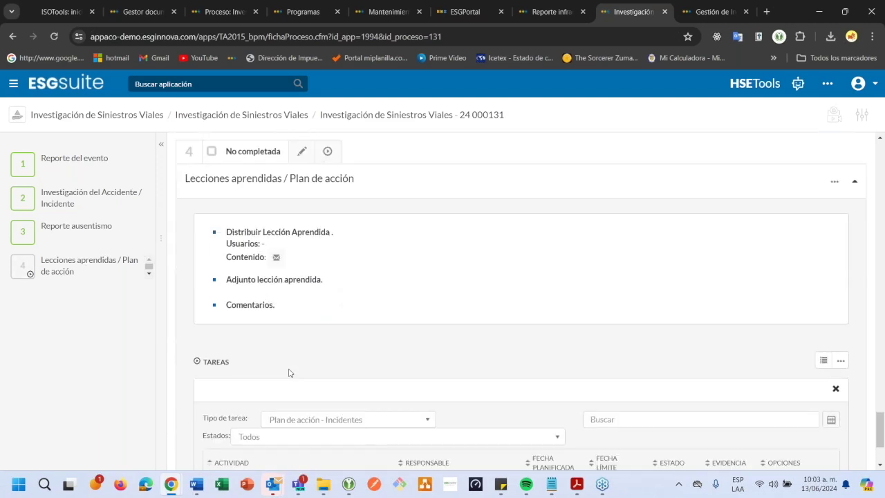
click(276, 256)
click(661, 194)
scroll(481, 361, down, 2)
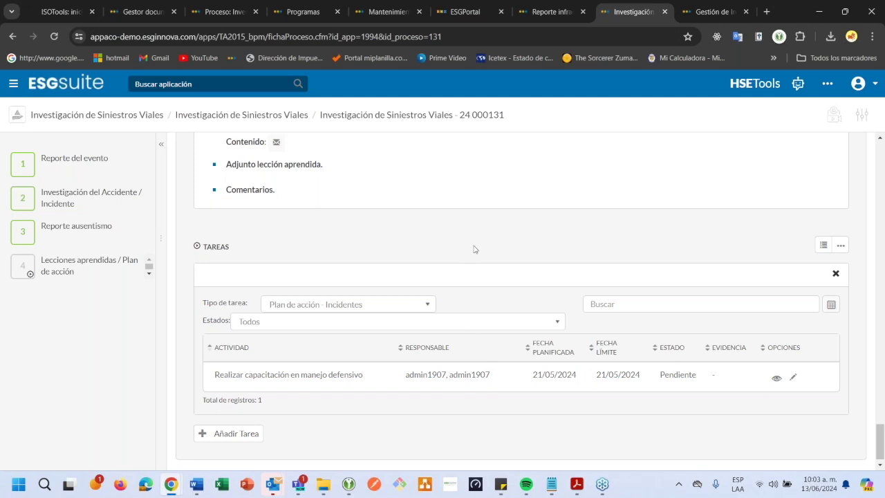
- Switch to ESGPortal and open the contractor's Mantenimiento de vehículos records filed under Como responsable
click(449, 18)
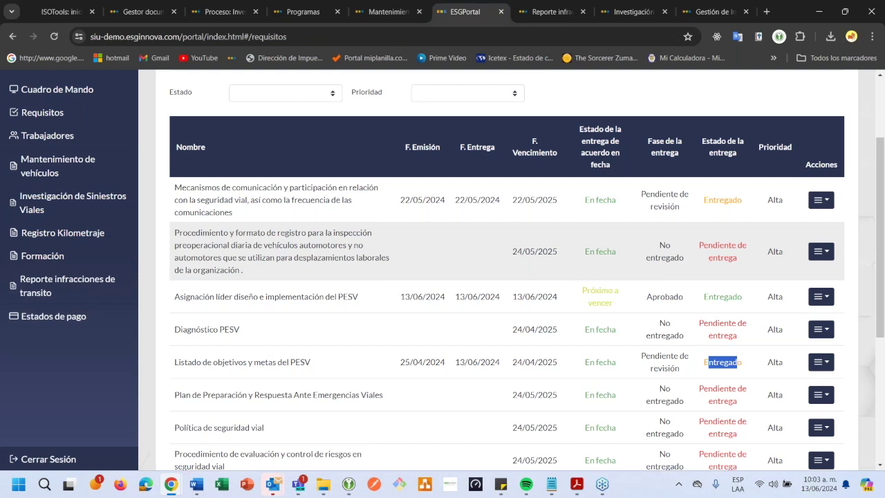
scroll(53, 208, up, 1)
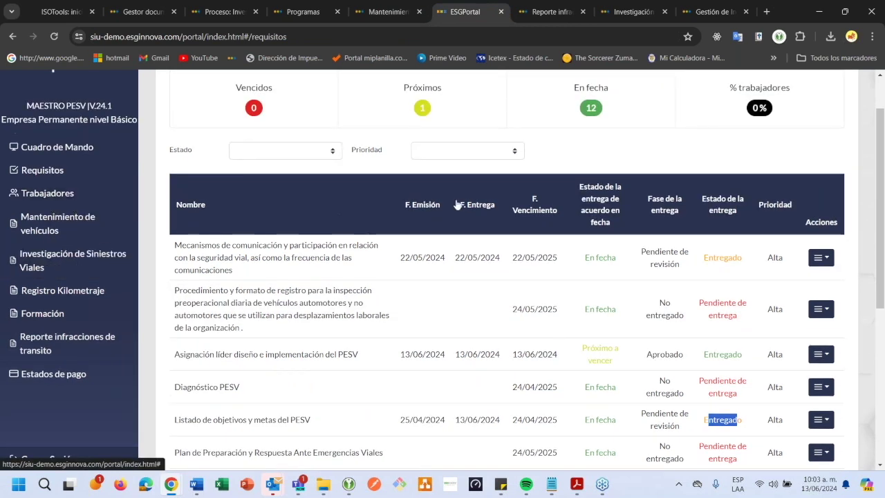
scroll(457, 205, up, 1)
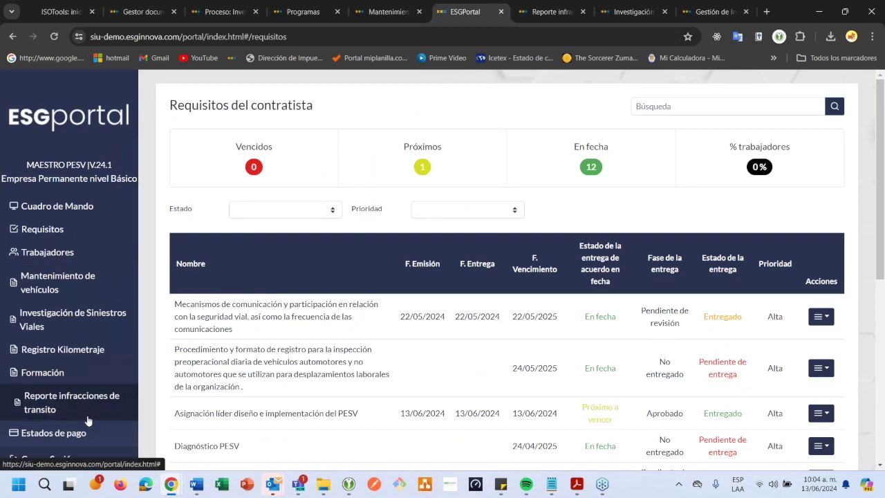
scroll(89, 421, down, 1)
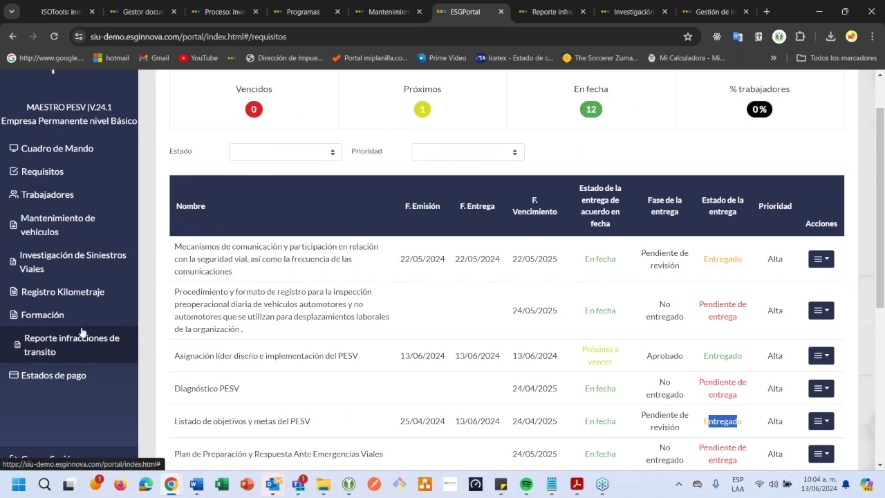
click(78, 242)
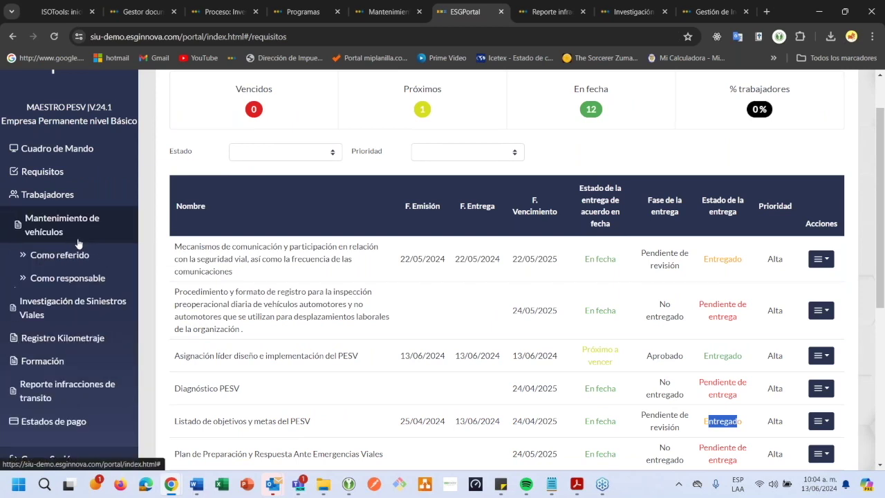
click(69, 281)
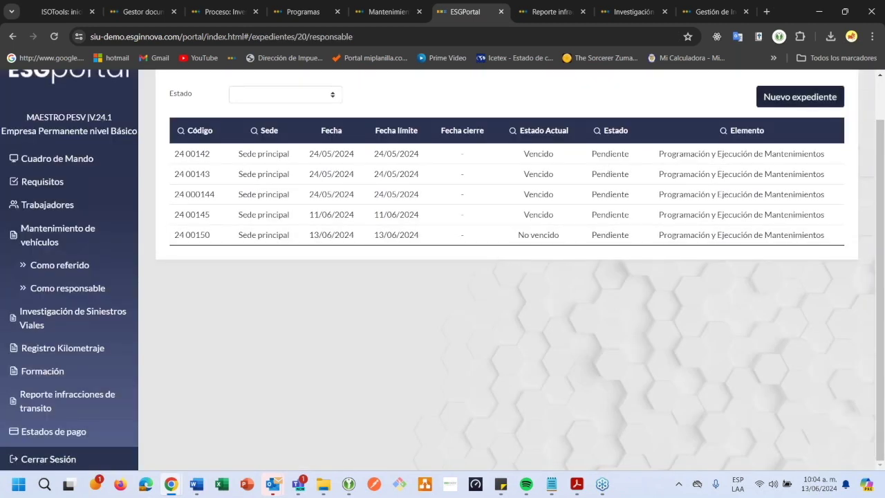
click(801, 101)
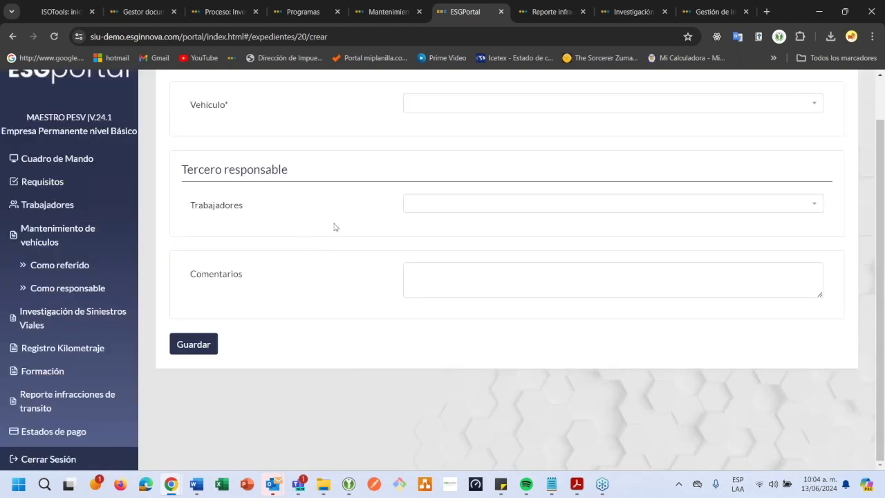
click(447, 109)
click(437, 169)
click(420, 210)
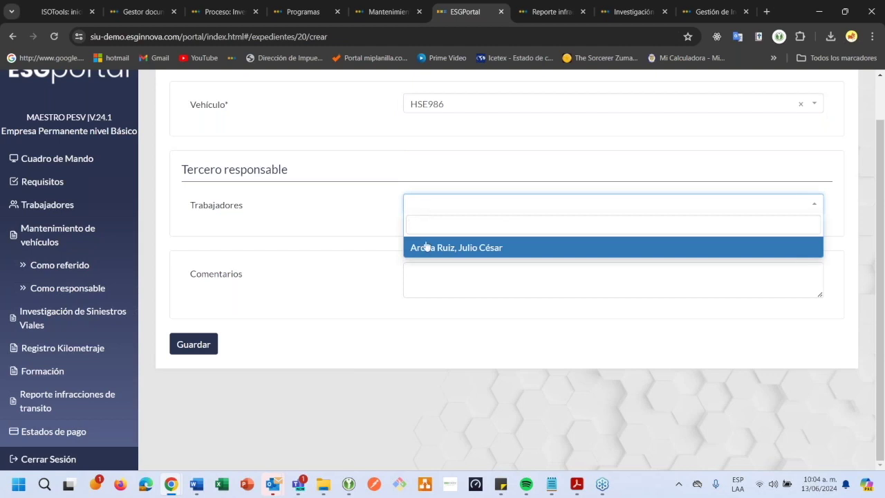
click(427, 246)
click(415, 279)
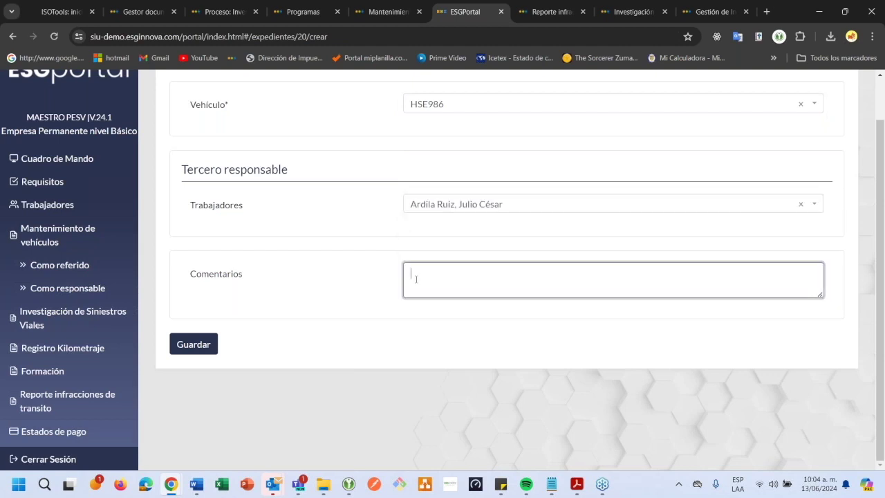
text(ok)
click(208, 344)
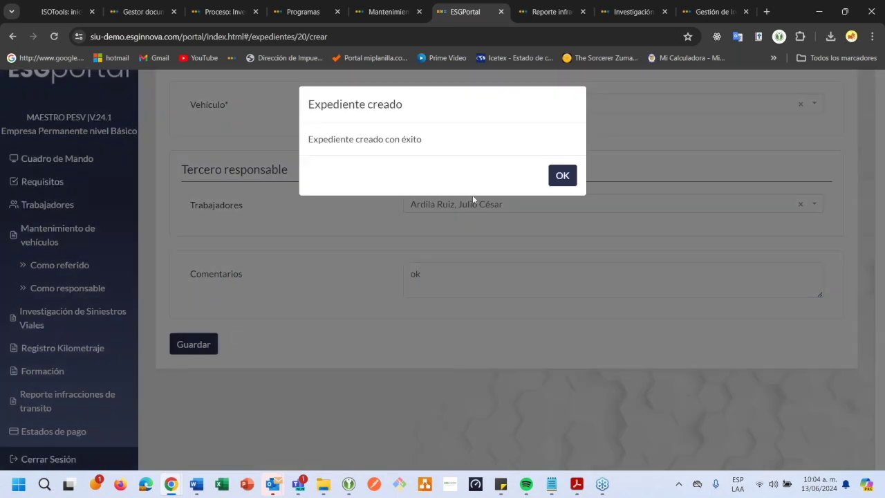
click(562, 175)
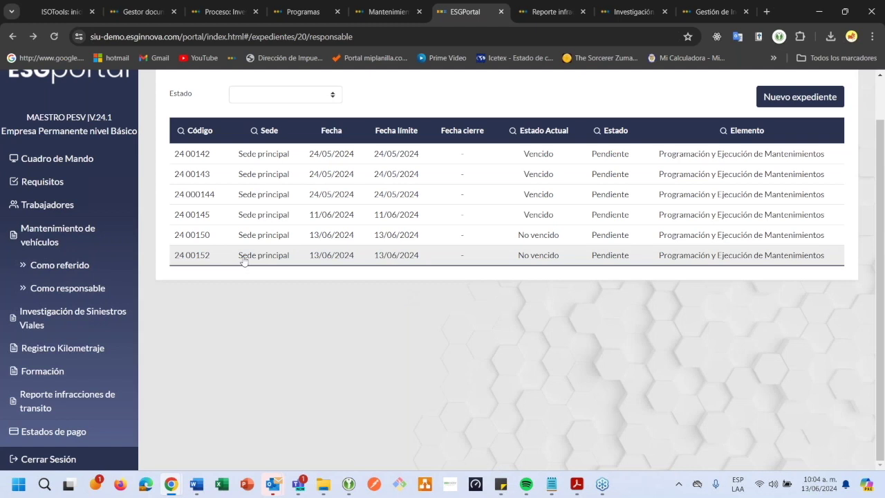
- Switch to ESGsuite and look through the Investigación de Siniestros Viales process list
click(387, 12)
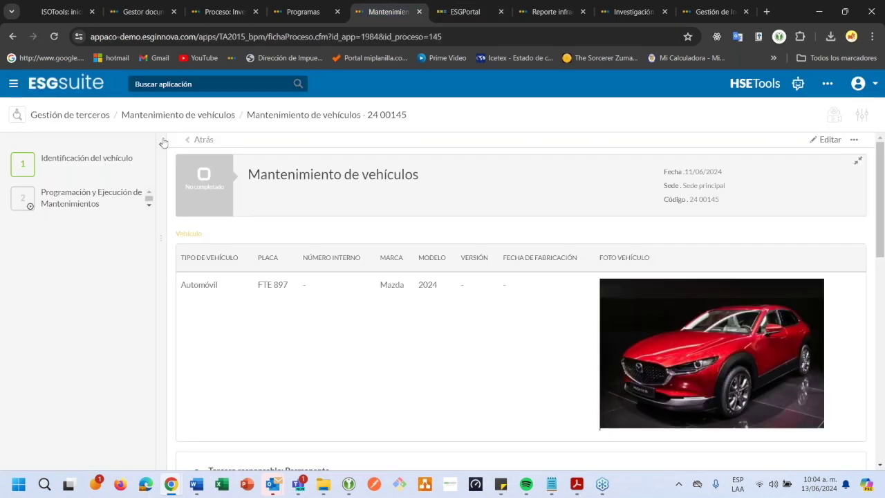
click(193, 116)
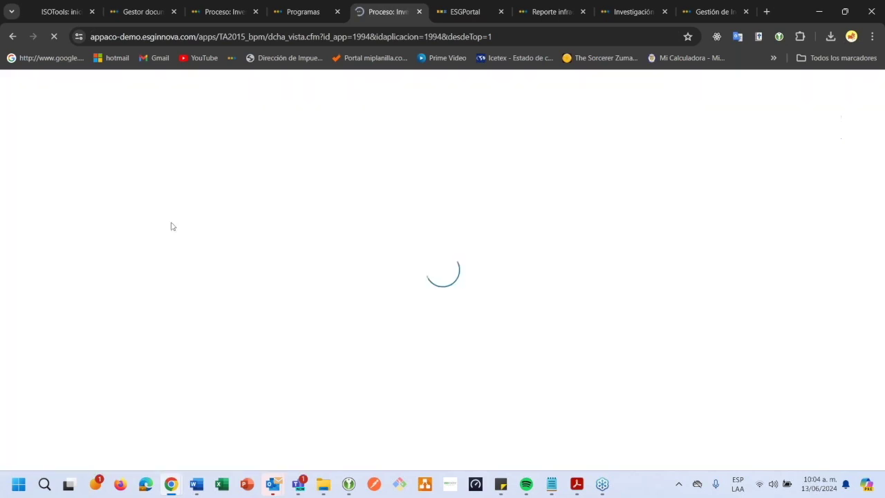
scroll(334, 352, down, 10)
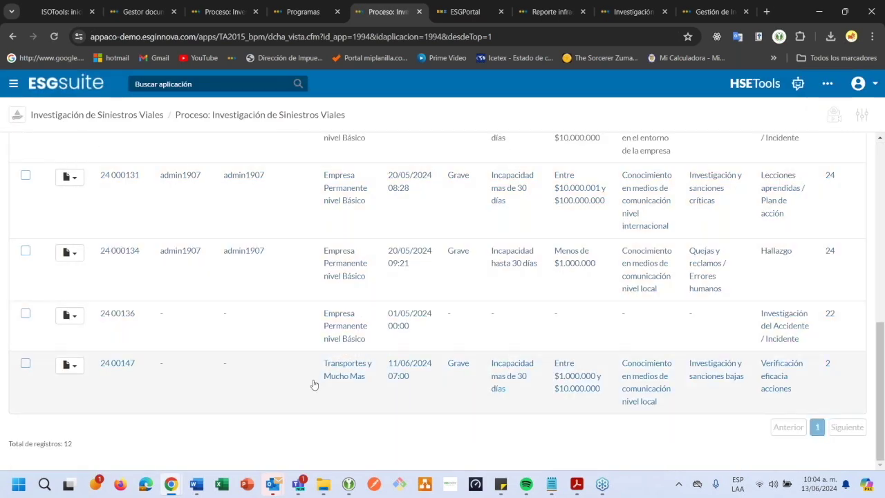
scroll(313, 381, up, 10)
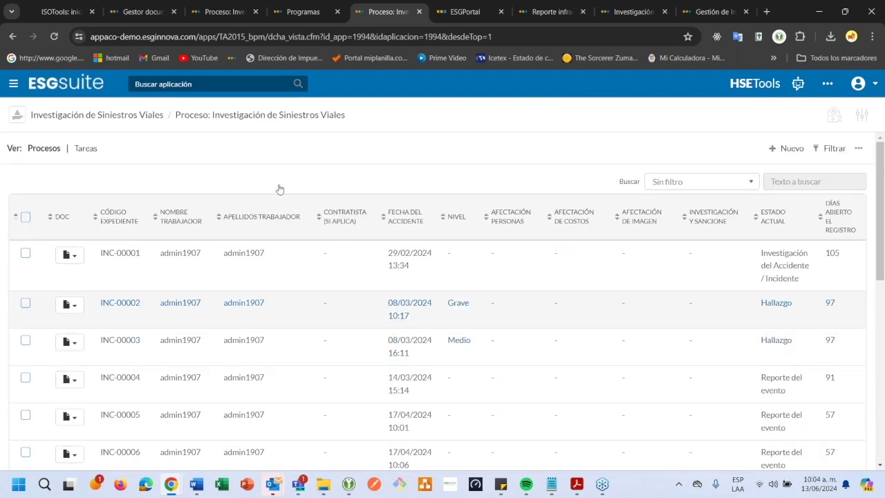
- Find the Vehículos application and show its Mantenimiento de vehículos processes
click(235, 78)
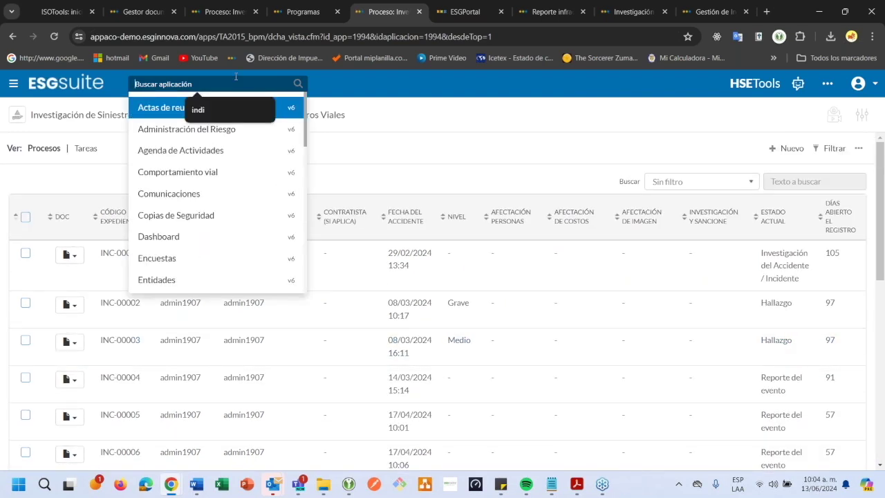
text(veh)
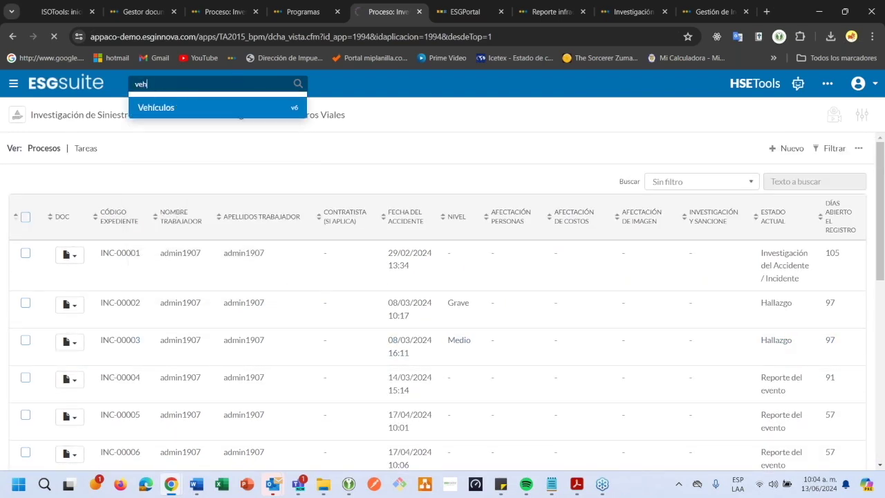
click(143, 152)
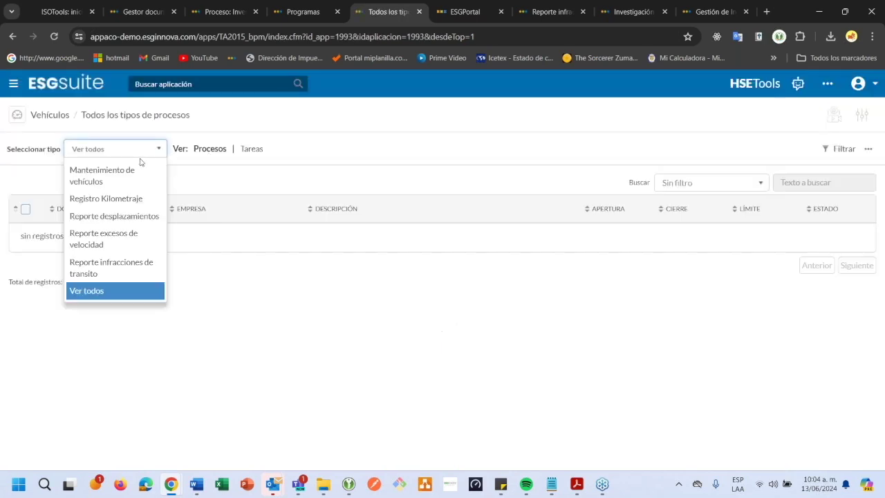
click(133, 178)
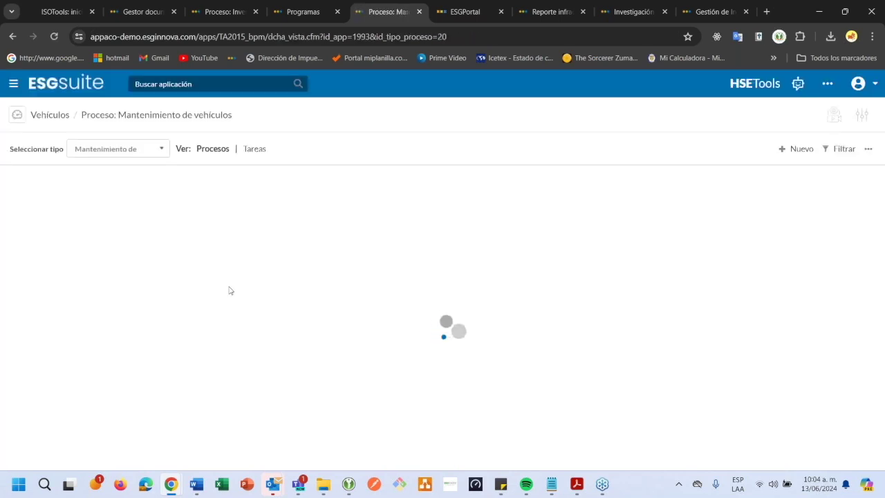
- Open maintenance record 24 00152 for bus HSE986 and check its responsible third party
scroll(229, 290, down, 2)
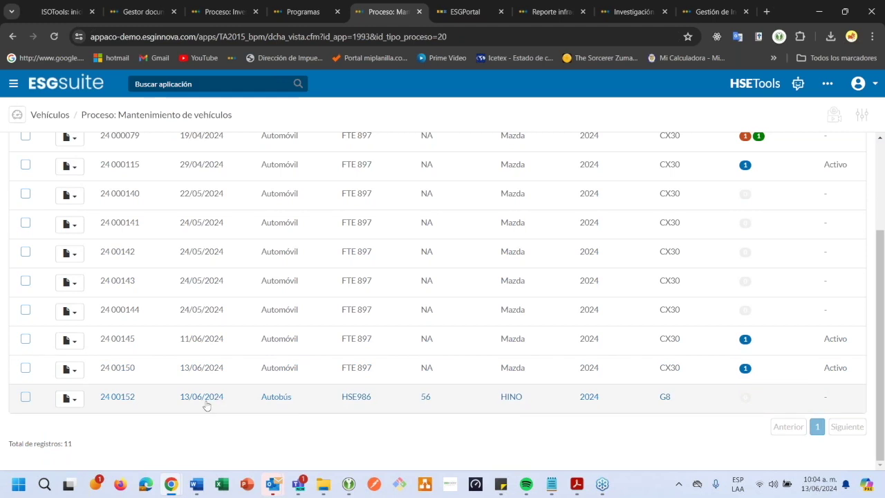
click(133, 400)
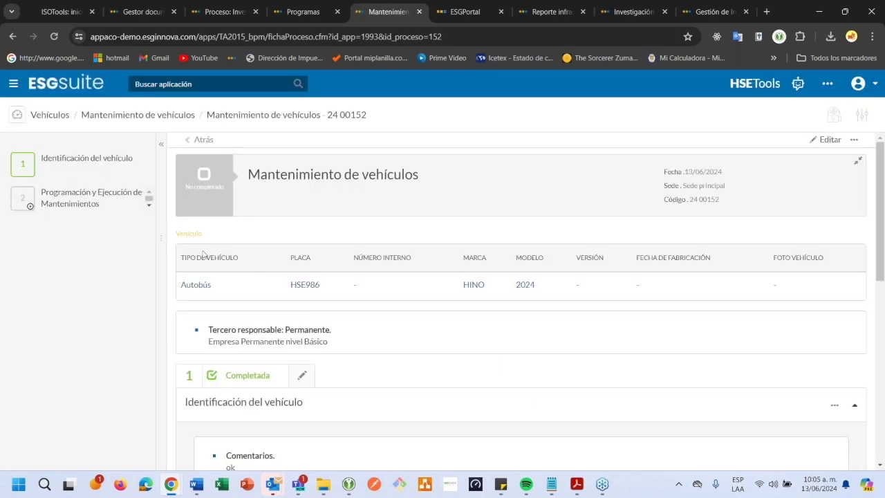
drag(239, 330, 304, 330)
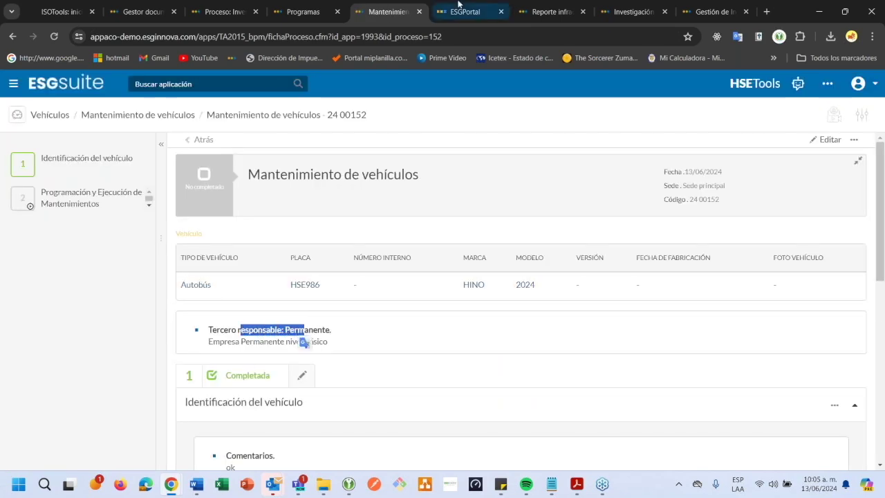
- In ESGPortal, set the vehicle state to Activo in record 24 00152's Programación y Ejecución de Mantenimientos phase and save it
click(458, 6)
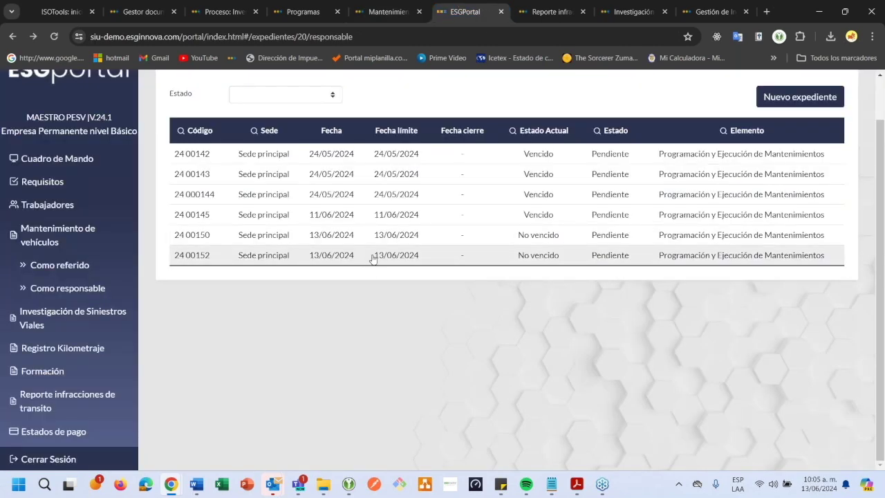
click(372, 258)
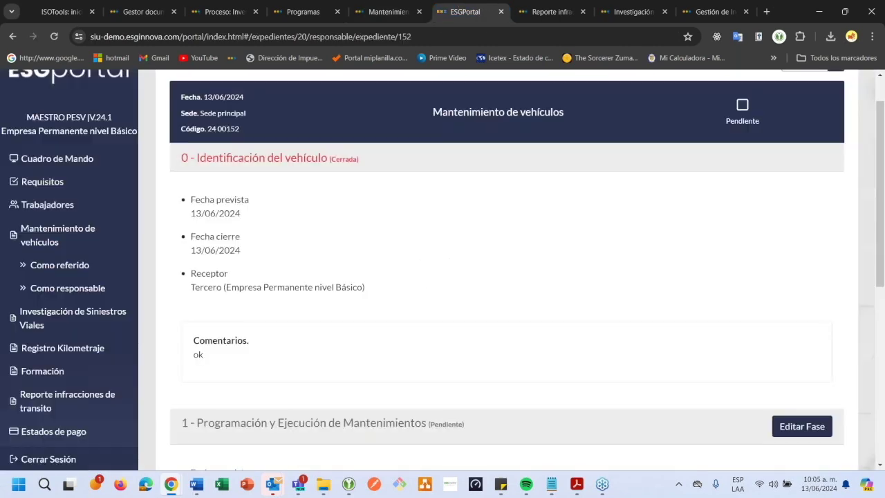
scroll(782, 228, down, 3)
click(784, 197)
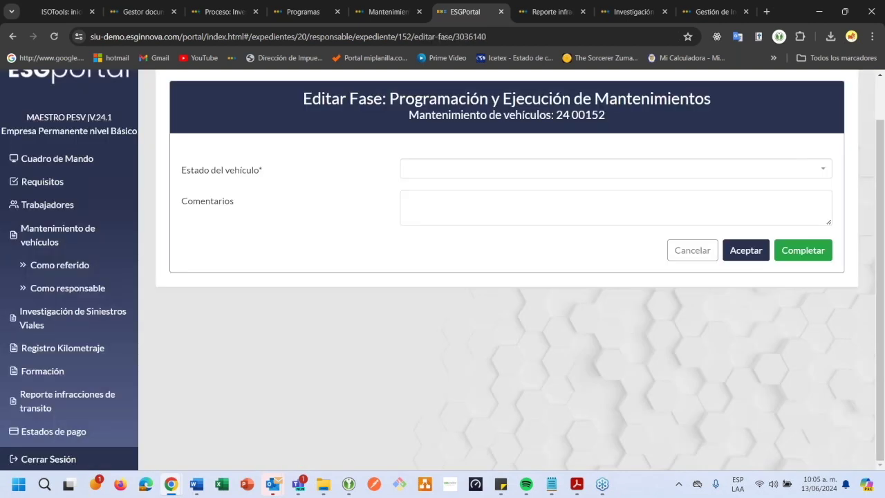
click(502, 170)
click(458, 212)
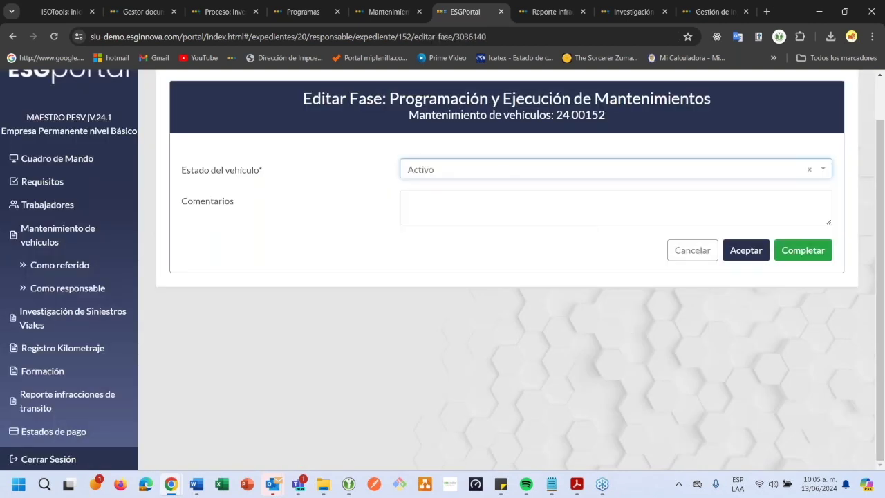
click(738, 252)
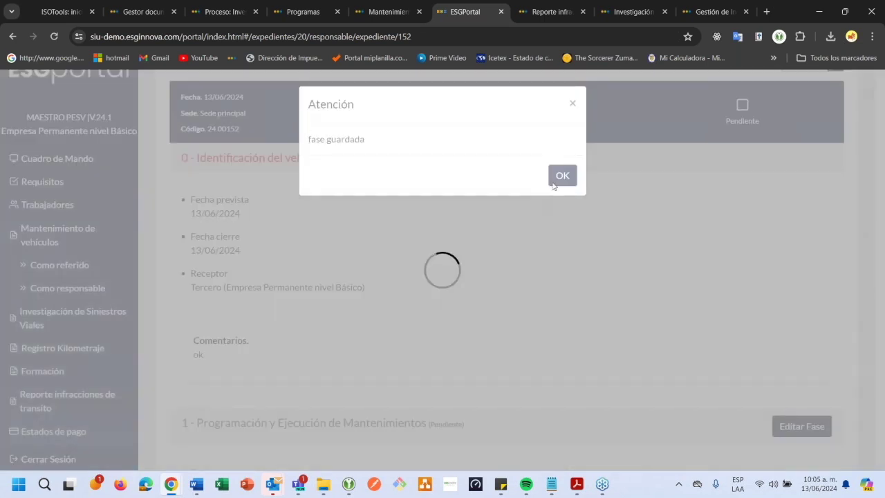
- Start a preventive maintenance action in the Programación y Ejecución de Mantenimientos phase with the details "Alineación y balanceo"
scroll(388, 332, down, 6)
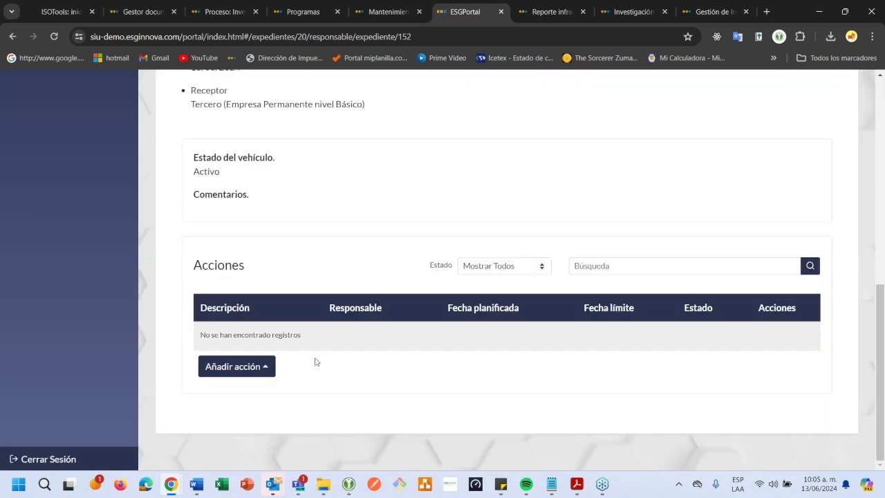
click(263, 368)
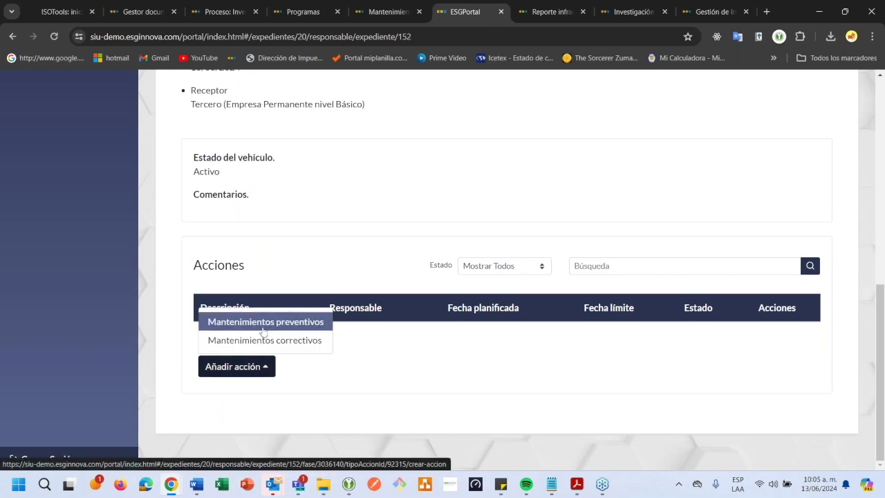
click(263, 330)
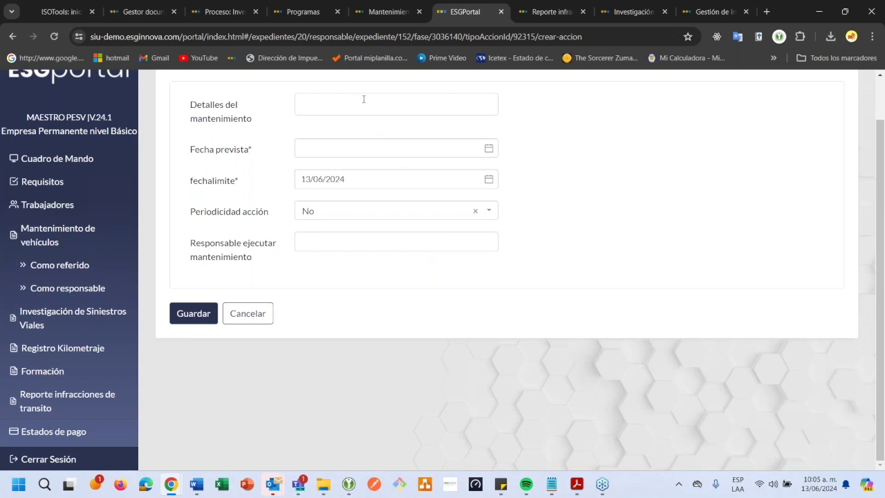
click(363, 99)
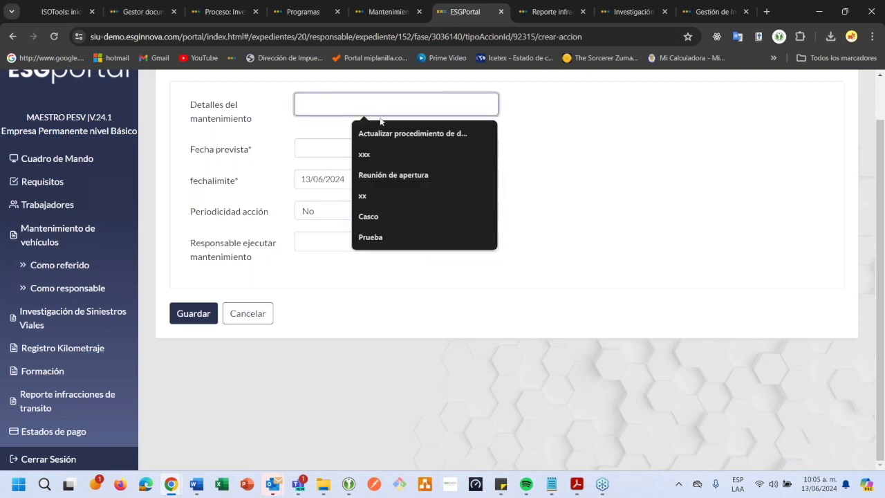
text(Alineación y balanceo)
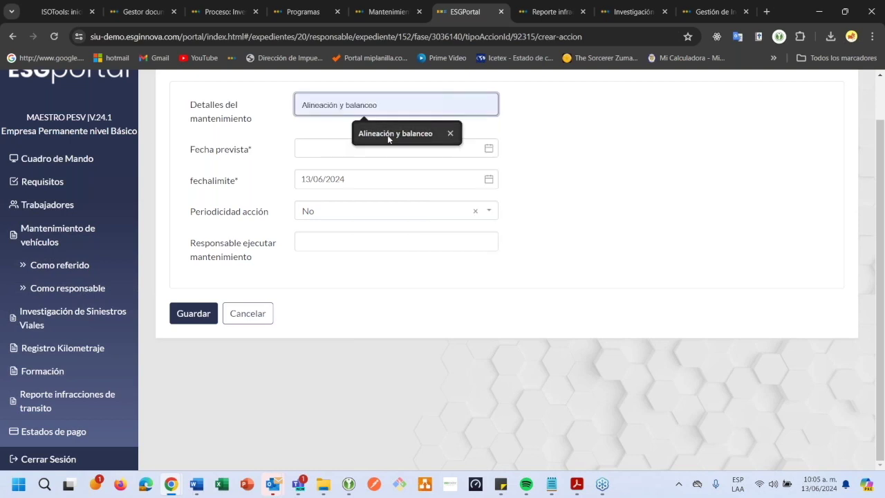
click(388, 135)
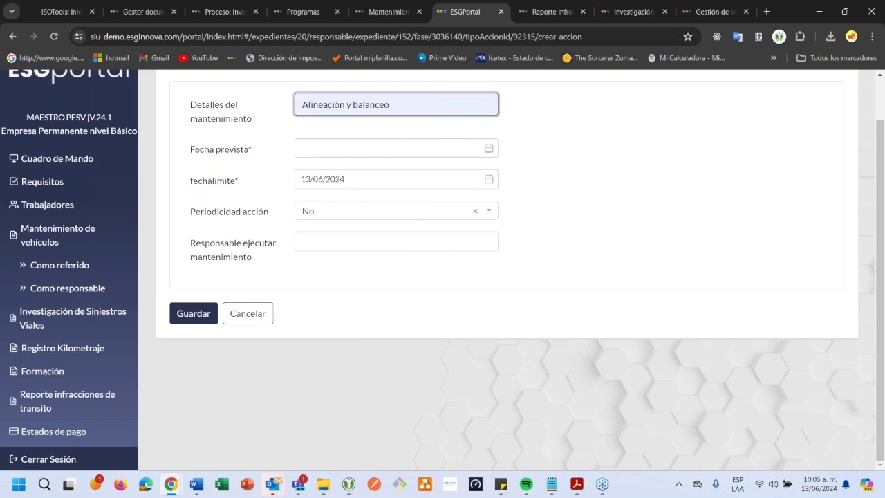
- Set the action's planned and limit dates to 14/06/2024, assign the worker listed under Trabajadores as responsible, and save it
click(491, 150)
click(389, 246)
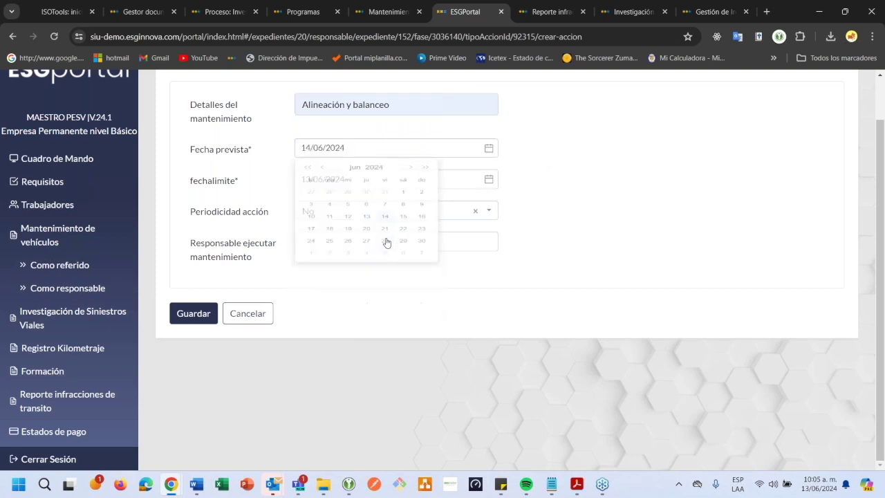
click(423, 179)
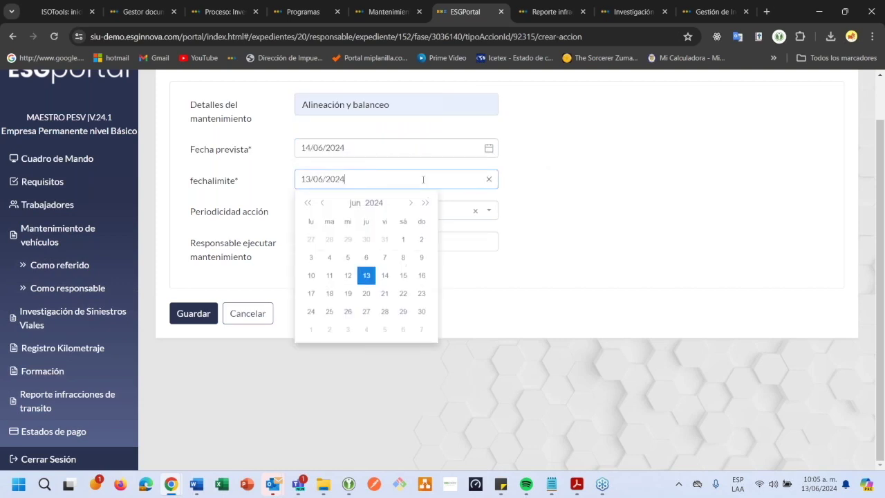
click(384, 276)
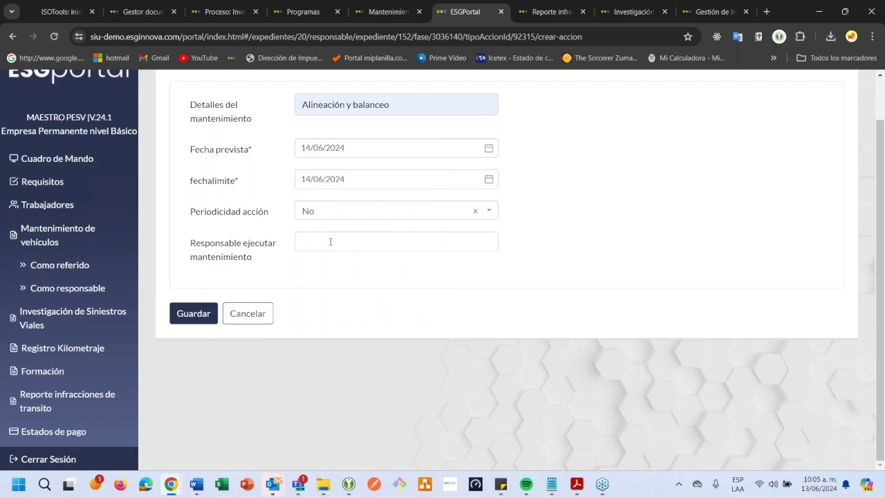
click(331, 241)
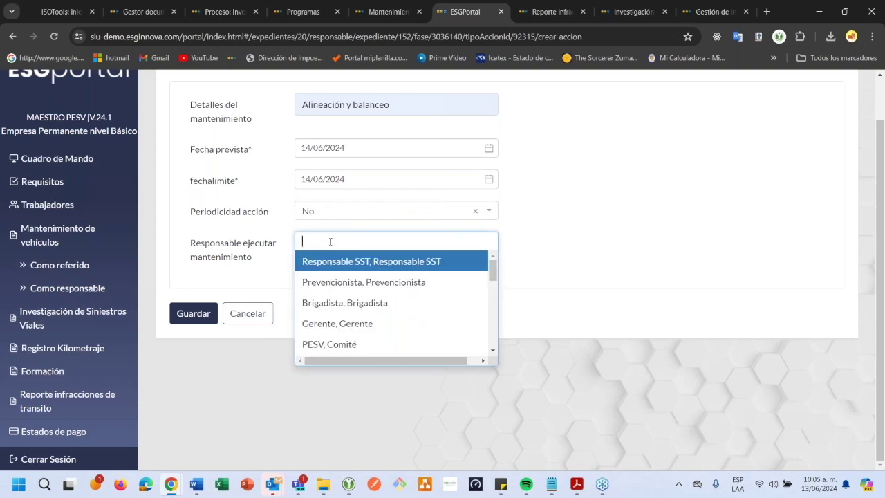
scroll(367, 300, down, 10)
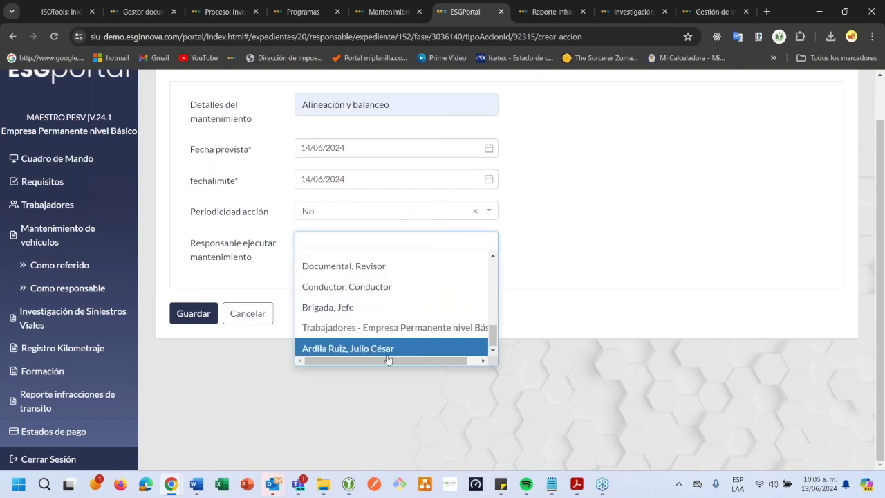
click(388, 352)
click(184, 316)
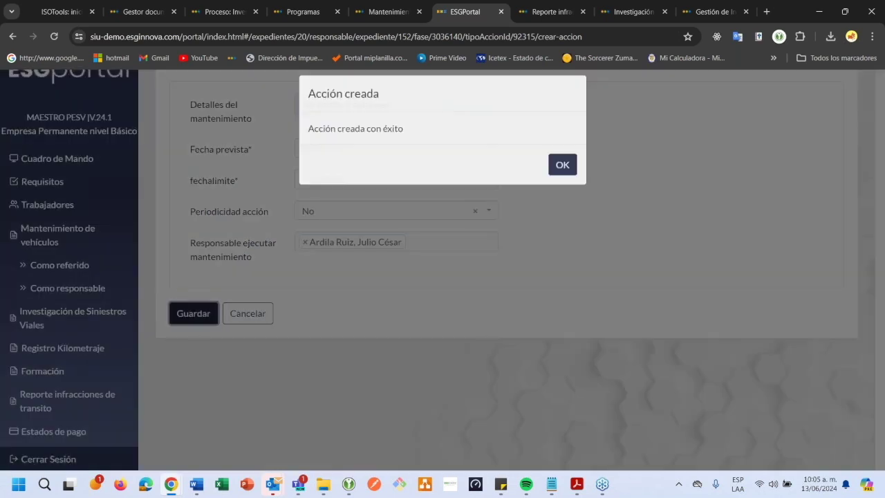
click(566, 170)
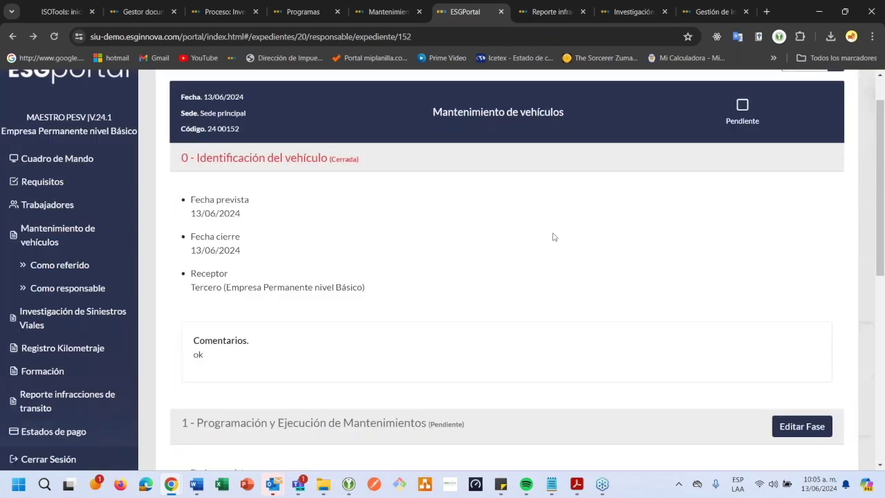
- Start a comment on the Alineación y balanceo action with the text "ok" and the state change cerrada
scroll(552, 238, down, 5)
scroll(552, 238, down, 1)
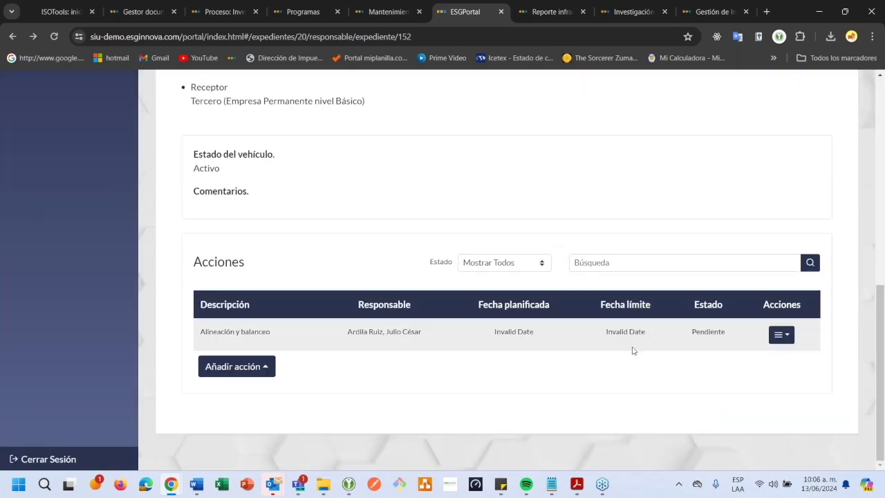
click(784, 337)
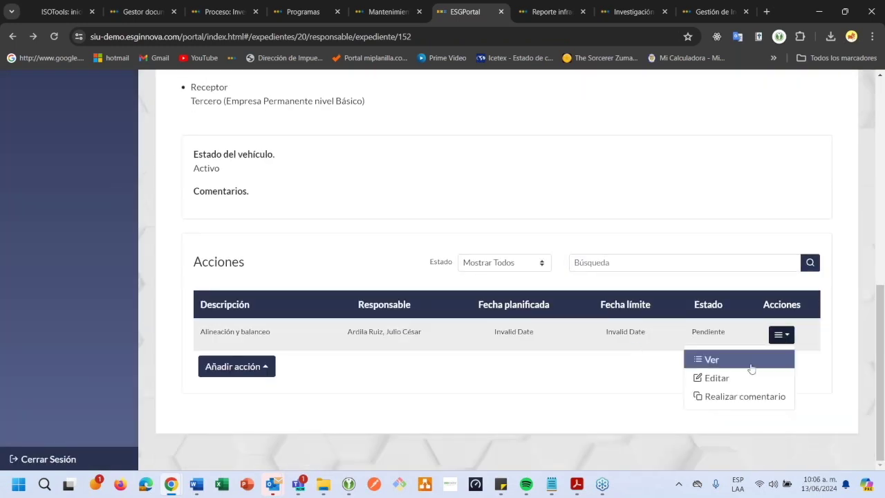
click(732, 397)
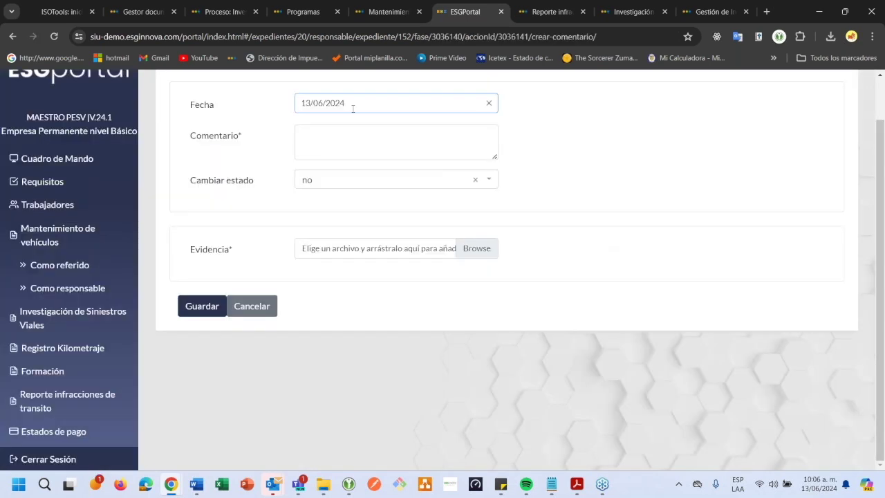
click(338, 153)
text(ok)
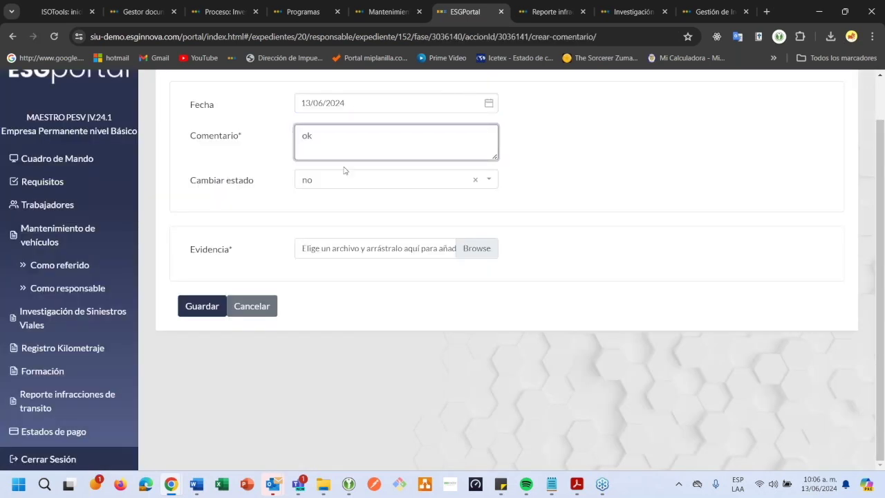
click(331, 186)
click(328, 245)
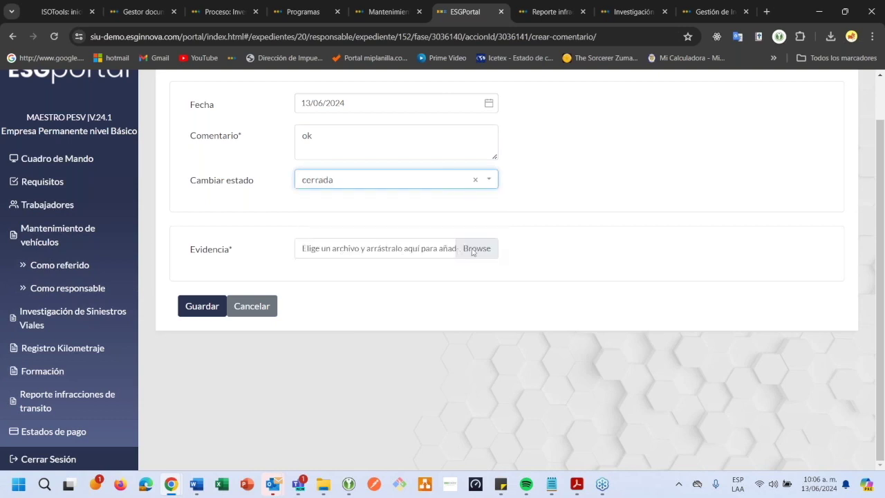
- Attach Pruebas.pdf as the comment's evidence and save the comment
click(328, 248)
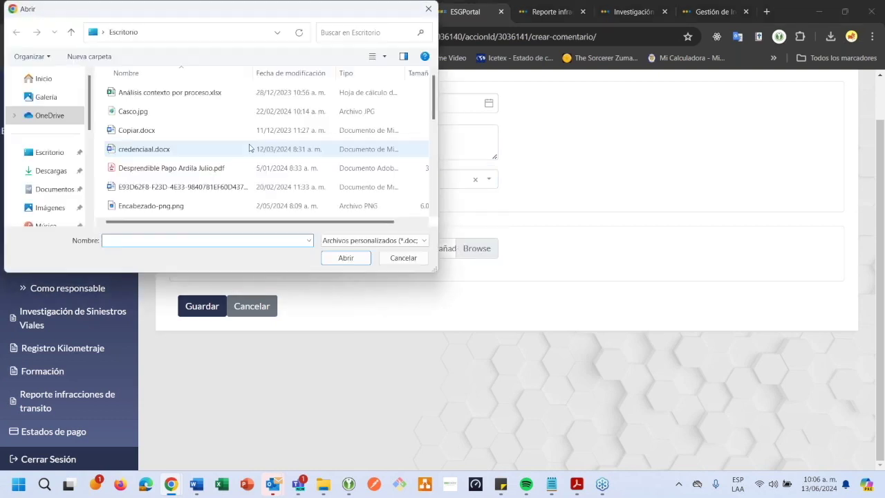
click(208, 134)
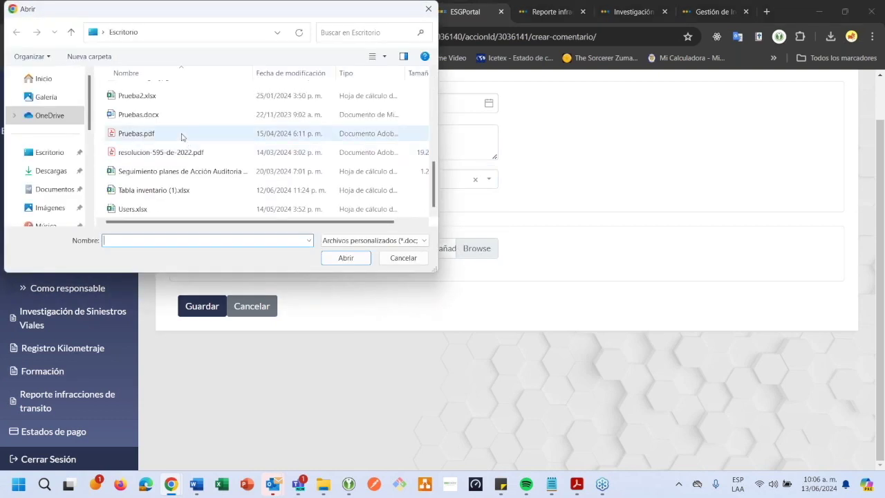
click(344, 258)
click(201, 307)
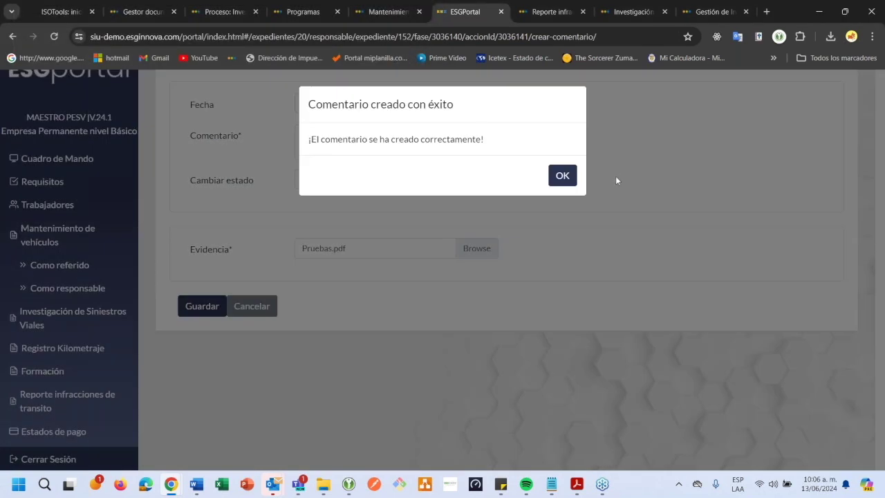
click(561, 175)
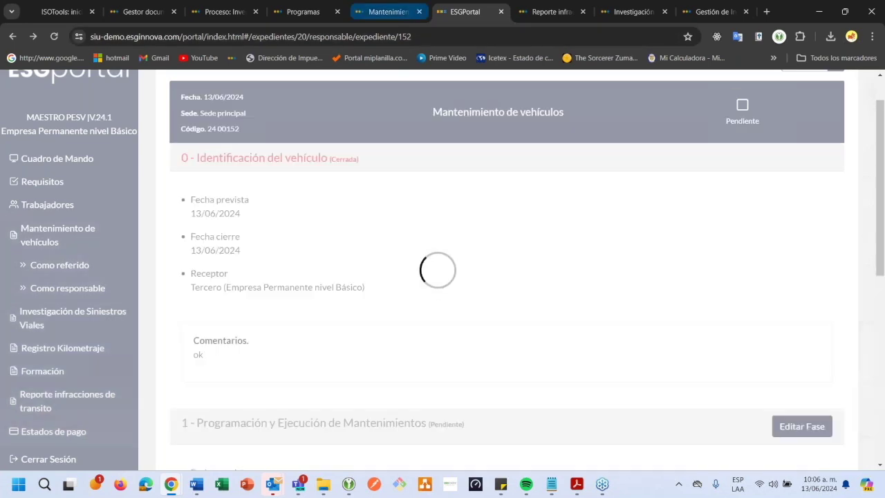
- Switch to ESGsuite and check the Alineación y balanceo task in record 24 00152, including its comment and evidence
click(388, 12)
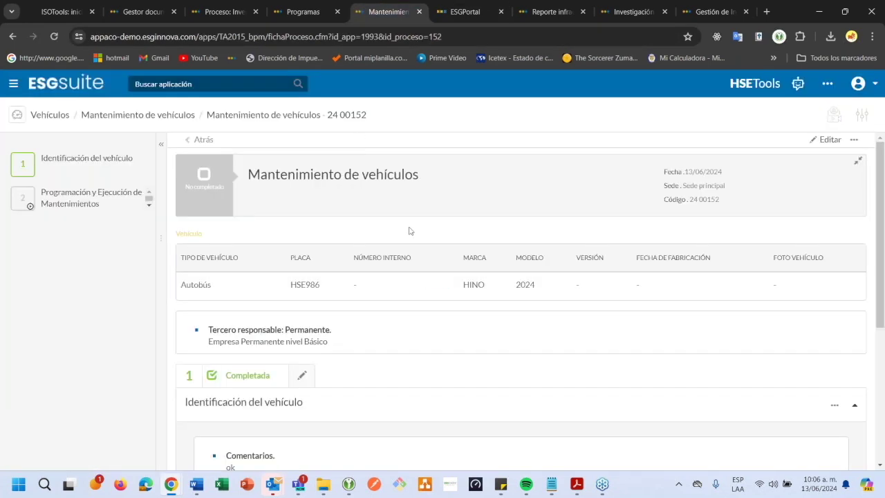
scroll(415, 256, down, 3)
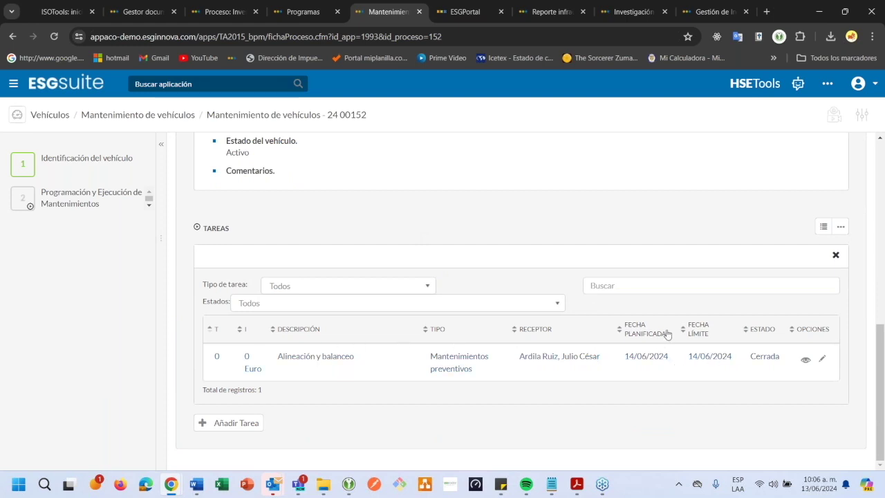
click(806, 361)
scroll(759, 362, down, 1)
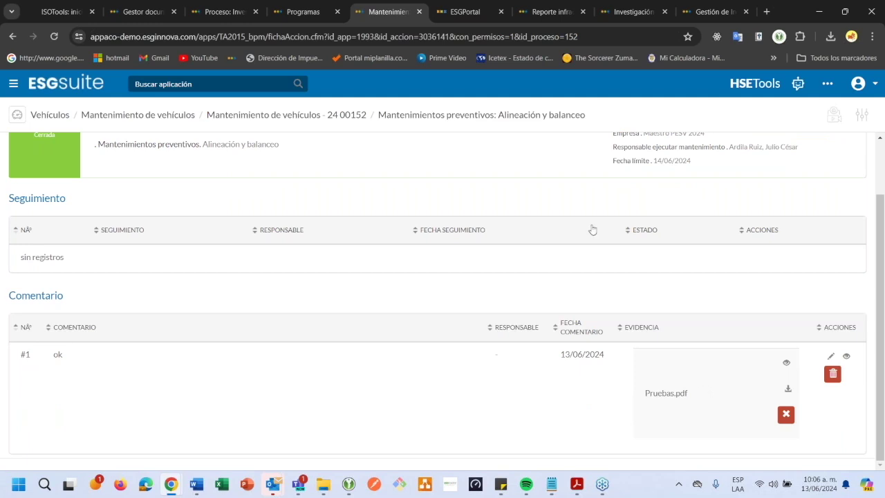
- Go to Gestión de Indicadores and look through the full list of active PESV indicators from IND-001 to IND-018
click(697, 14)
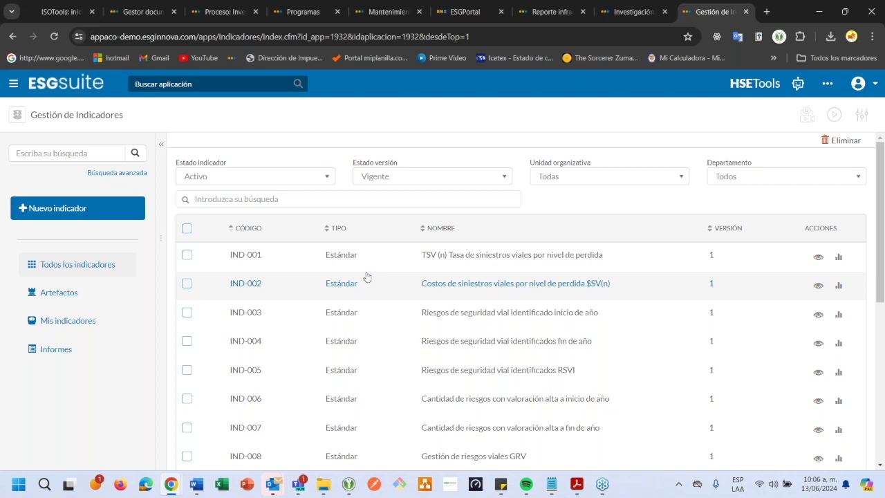
scroll(367, 276, down, 2)
scroll(367, 277, up, 2)
scroll(373, 291, down, 1)
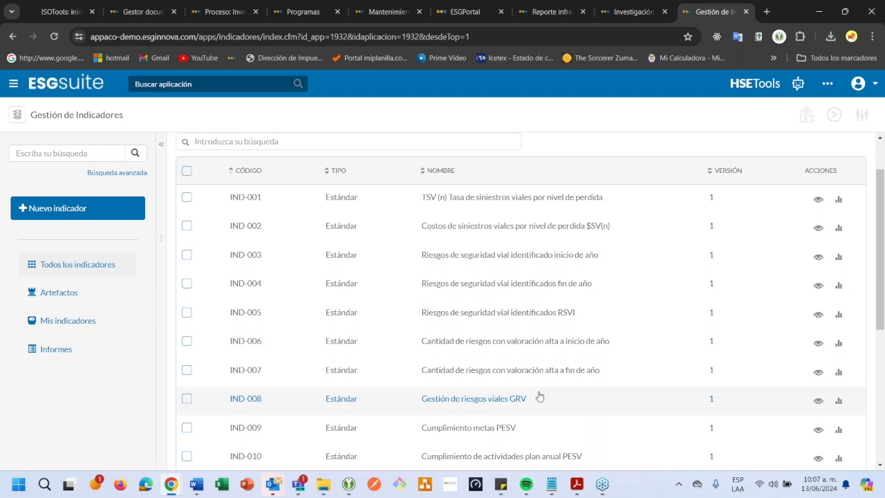
scroll(540, 396, down, 1)
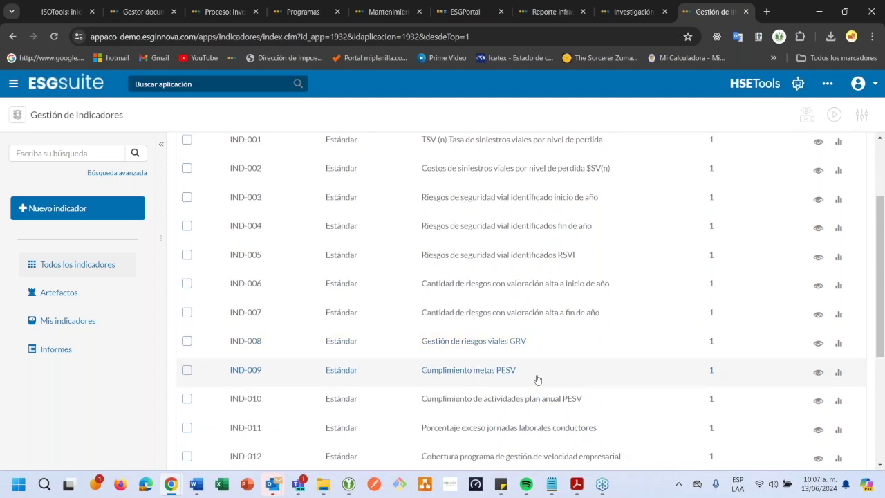
scroll(538, 379, down, 1)
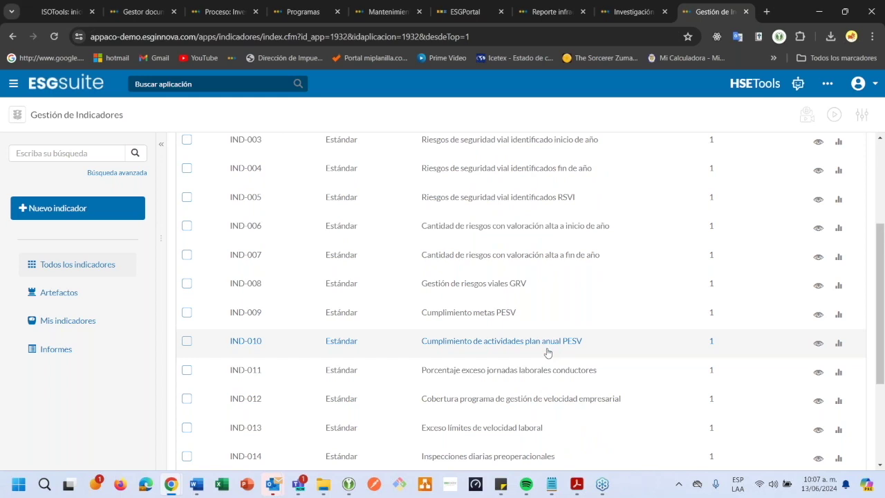
scroll(547, 353, down, 1)
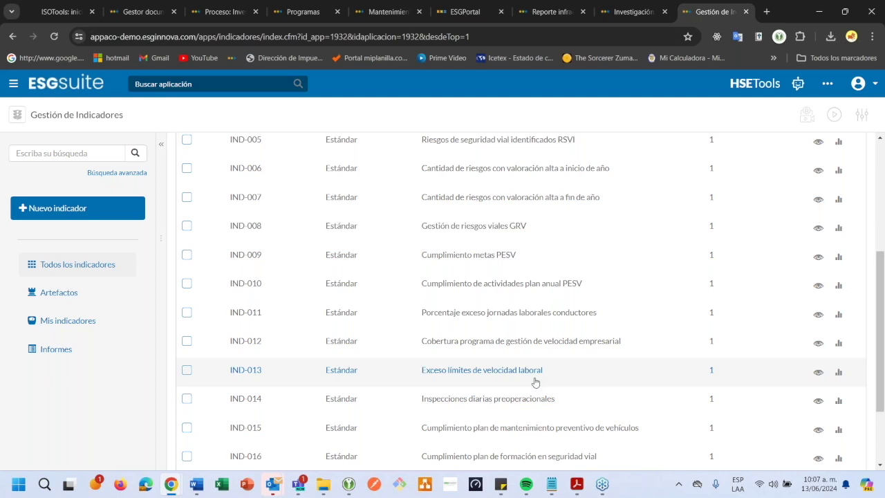
scroll(534, 382, down, 1)
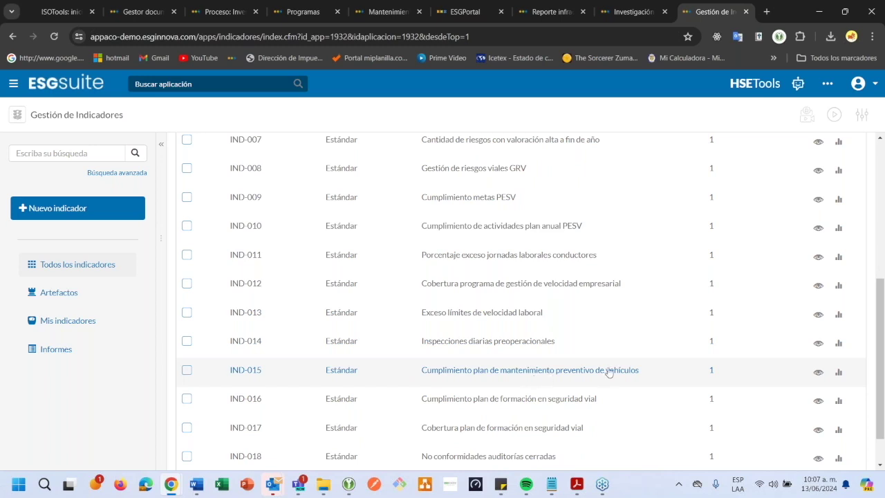
scroll(592, 373, down, 1)
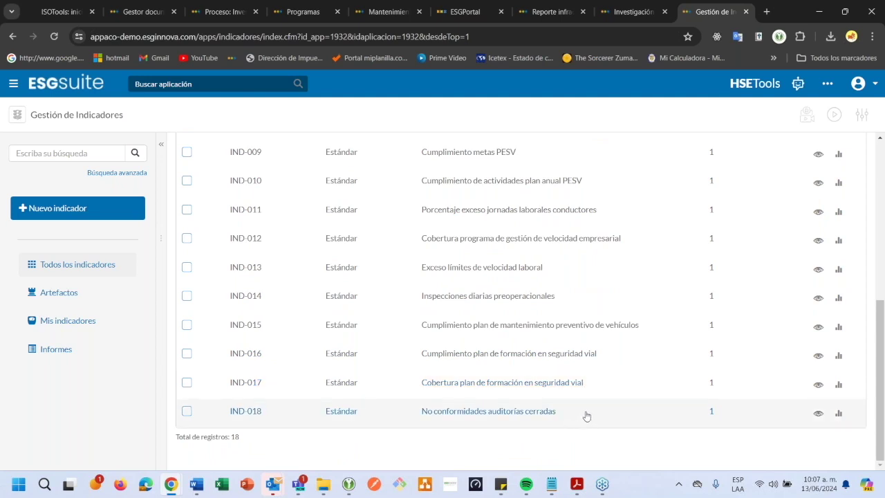
- Check the follow-up chart of indicator IND-018 No conformidades auditorías cerradas and update its annual 2024 measurement for Sede principal
click(839, 415)
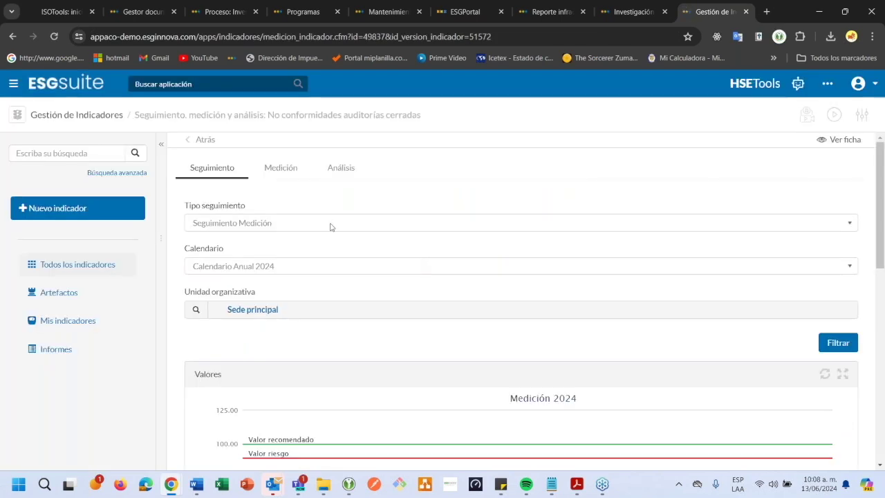
scroll(330, 229, down, 3)
scroll(330, 228, up, 3)
click(280, 169)
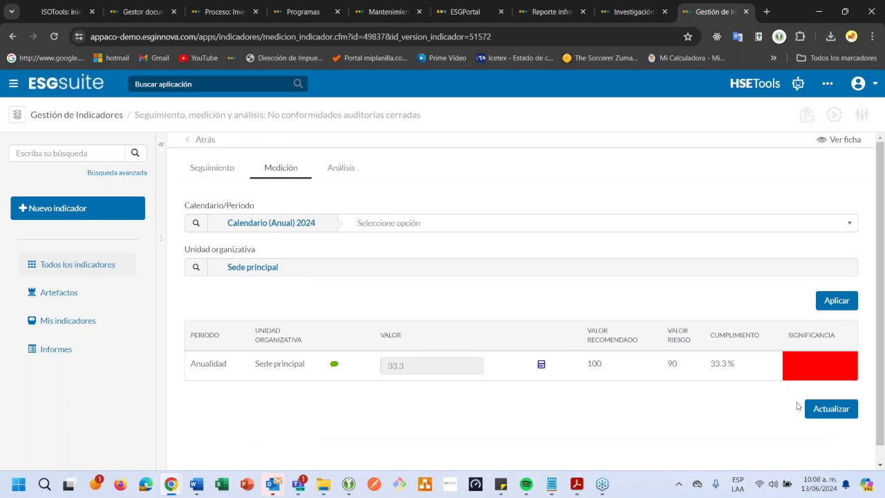
click(820, 414)
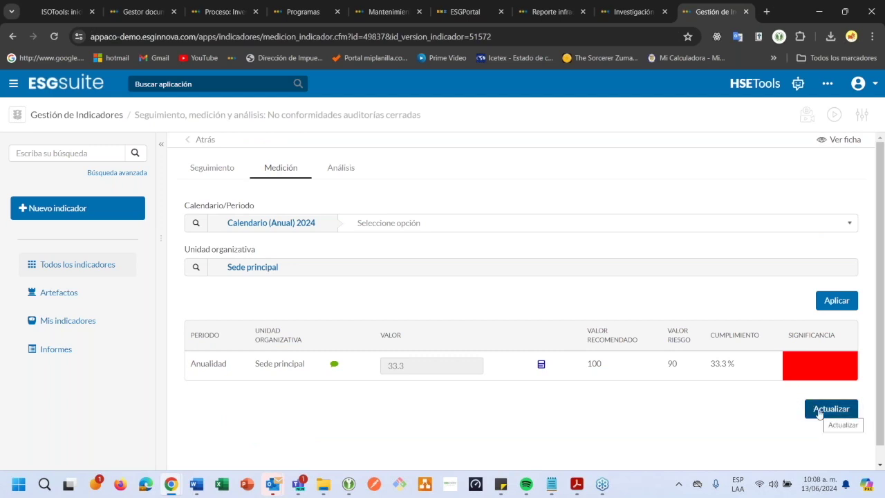
- Recalculate the annual 2024 measurement of No conformidades auditorías cerradas and check its value, recommended value and compliance
click(821, 409)
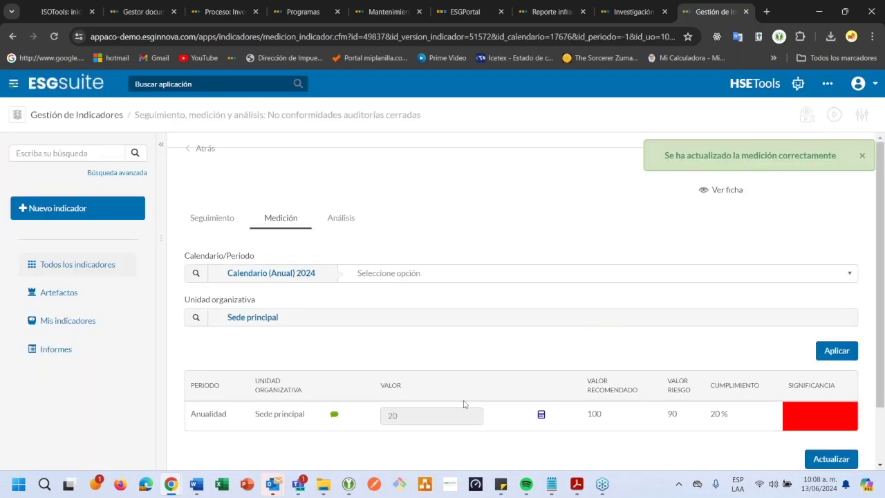
double_click(391, 416)
click(435, 343)
scroll(435, 344, down, 1)
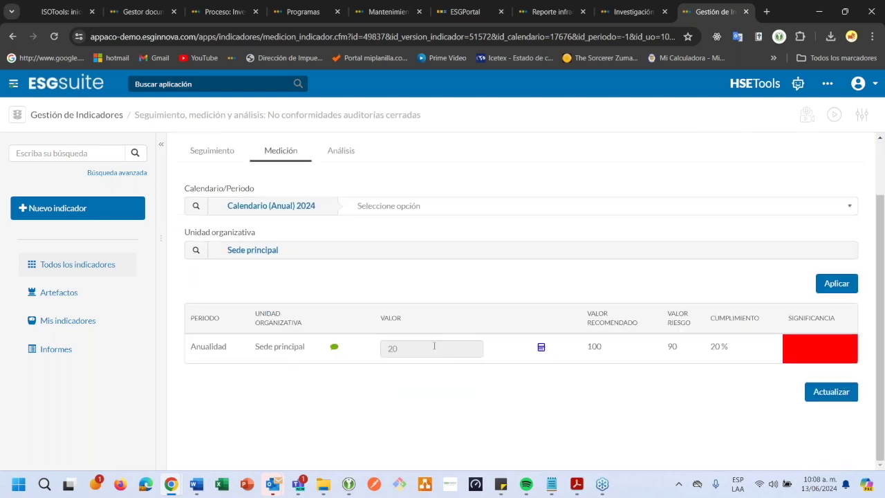
double_click(599, 346)
drag(707, 348, 732, 349)
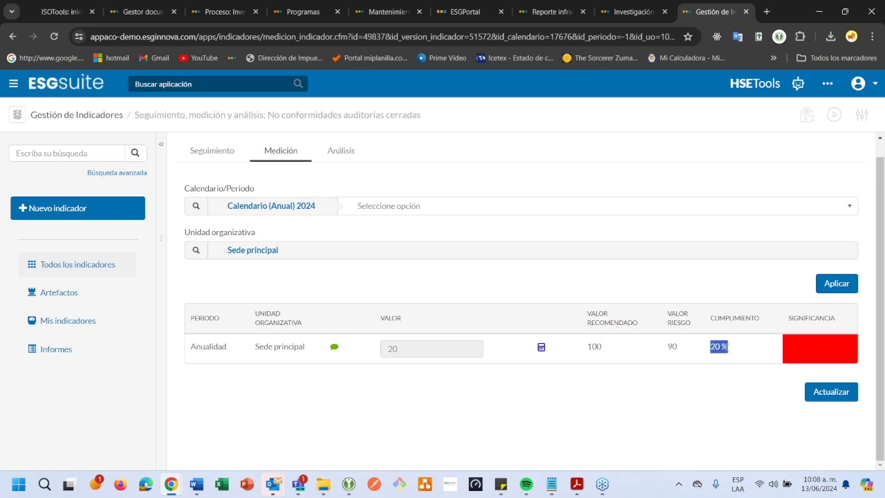
click(725, 362)
scroll(439, 282, up, 1)
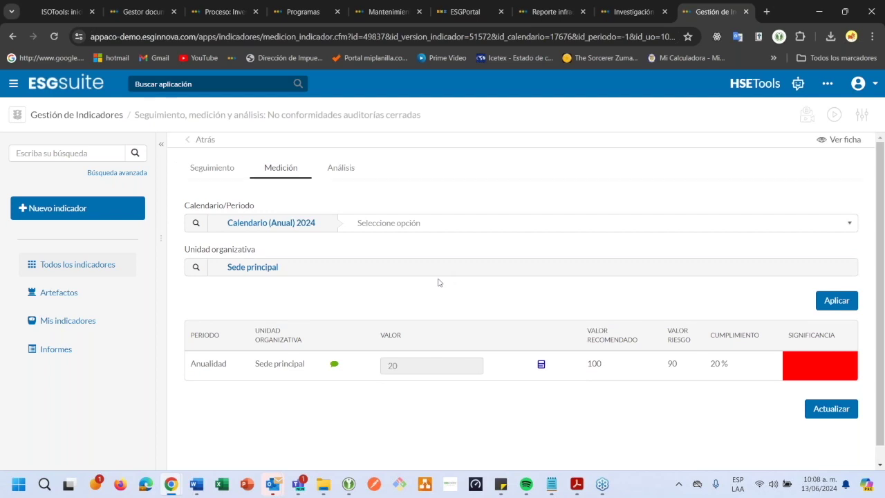
- Return to the full indicator list and open the follow-up and measurement of IND-014 Inspecciones diarias preoperacionales
click(74, 264)
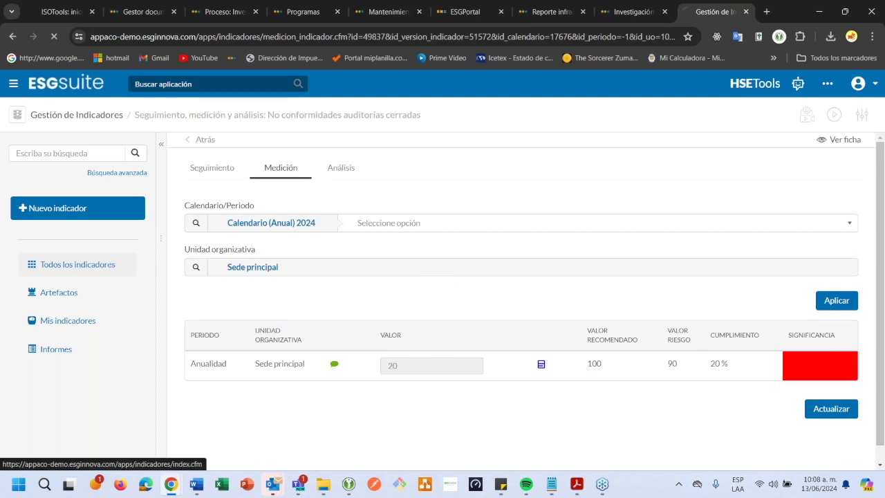
scroll(472, 277, down, 2)
scroll(567, 337, down, 3)
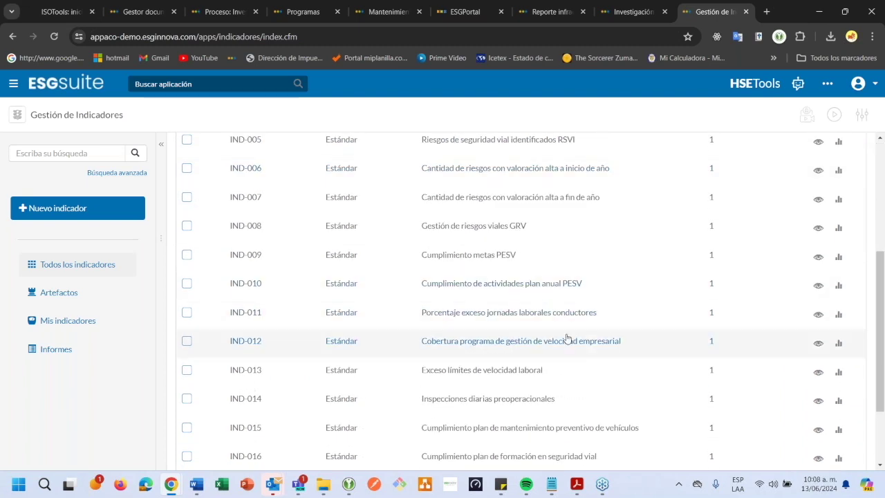
click(838, 344)
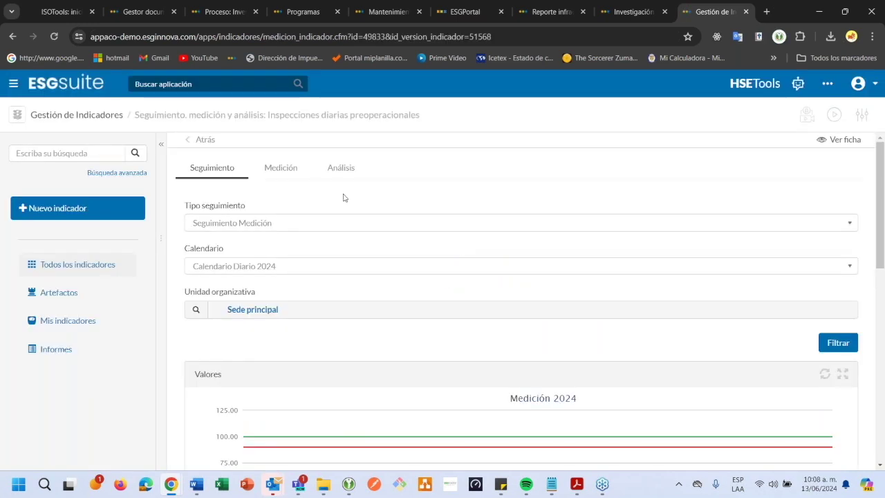
scroll(333, 249, down, 3)
scroll(325, 229, up, 3)
click(313, 196)
- Look through the daily 2024 measurement periods of Inspecciones diarias preoperacionales for Sede principal and update the measurement
scroll(446, 247, down, 5)
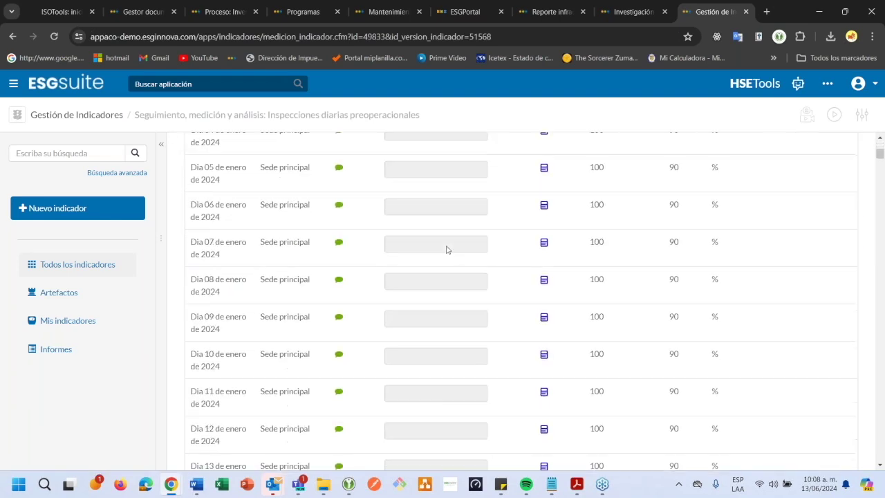
scroll(612, 271, up, 3)
scroll(703, 306, down, 12)
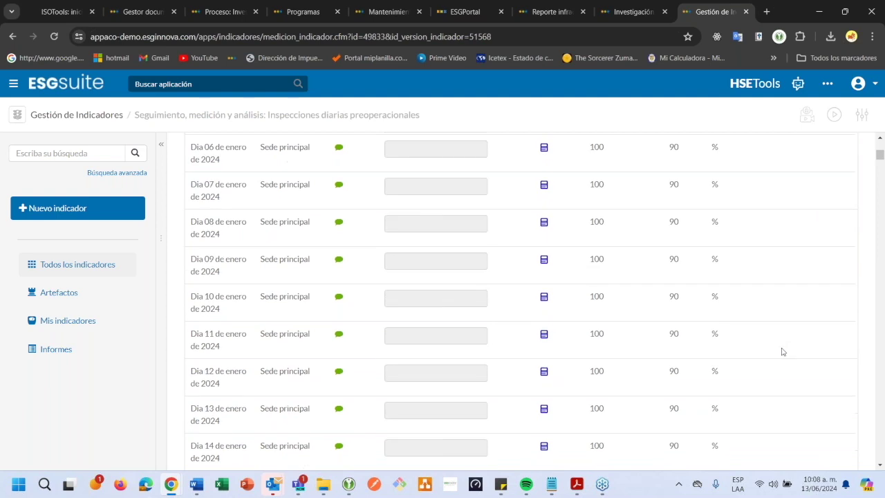
scroll(816, 358, up, 12)
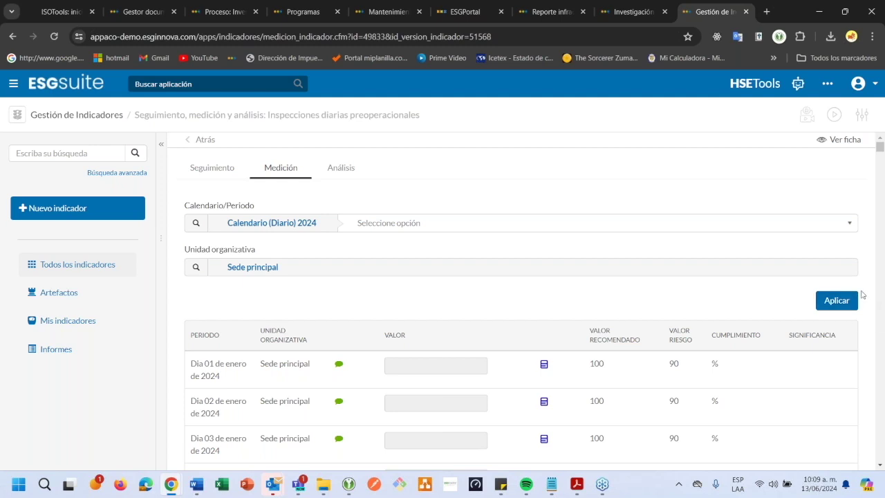
scroll(880, 255, down, 20)
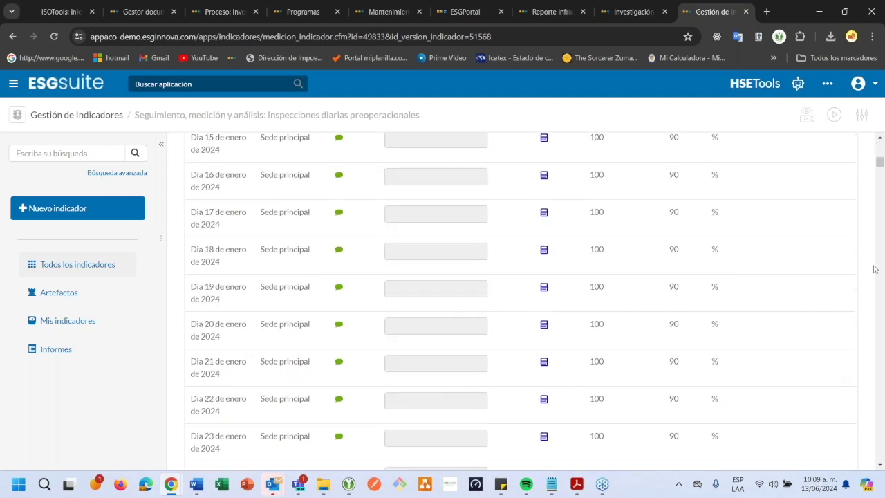
scroll(862, 307, down, 20)
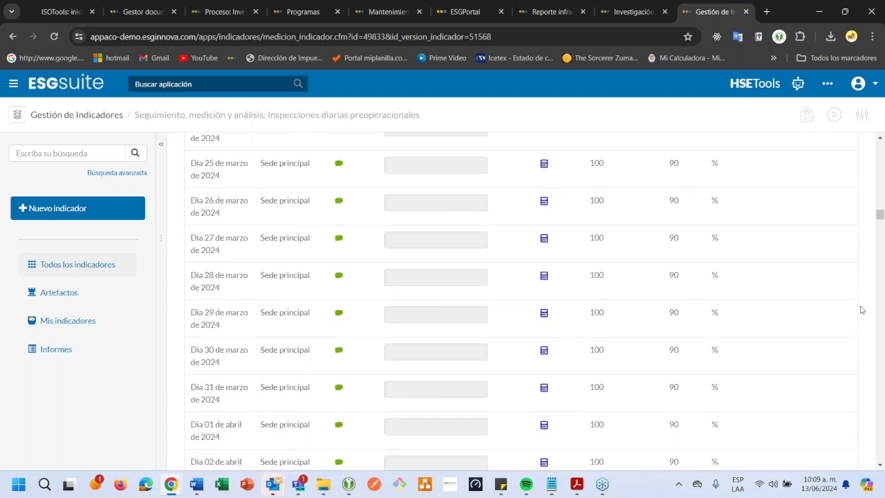
scroll(862, 332, down, 9)
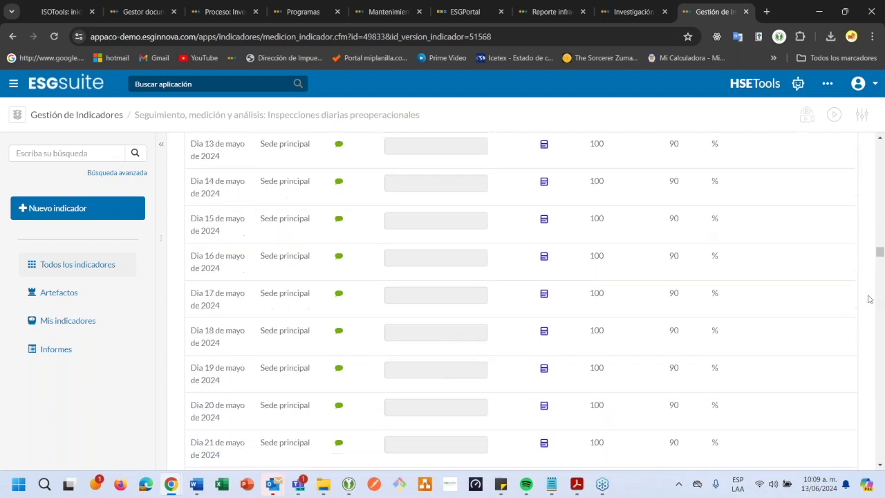
drag(878, 254, 879, 460)
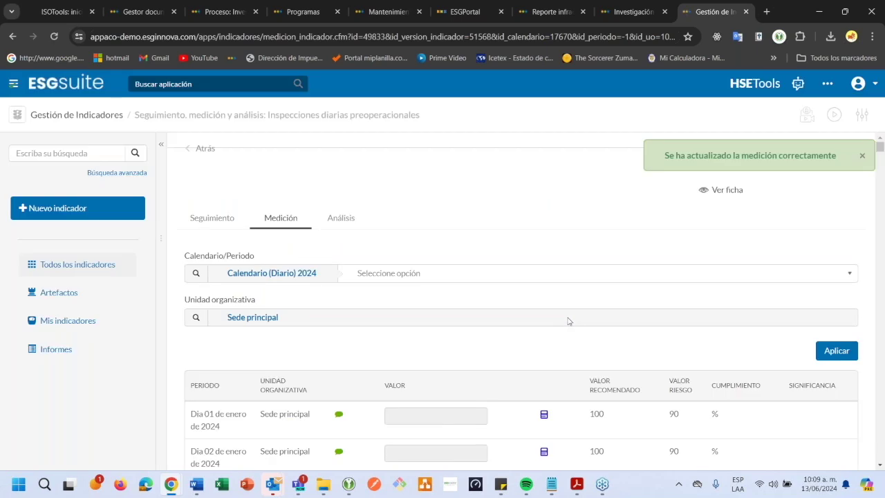
- Examine the updated daily values and compliance around 23 and 29 April 2024, and go back to the full indicator list
scroll(568, 320, down, 20)
scroll(569, 313, down, 20)
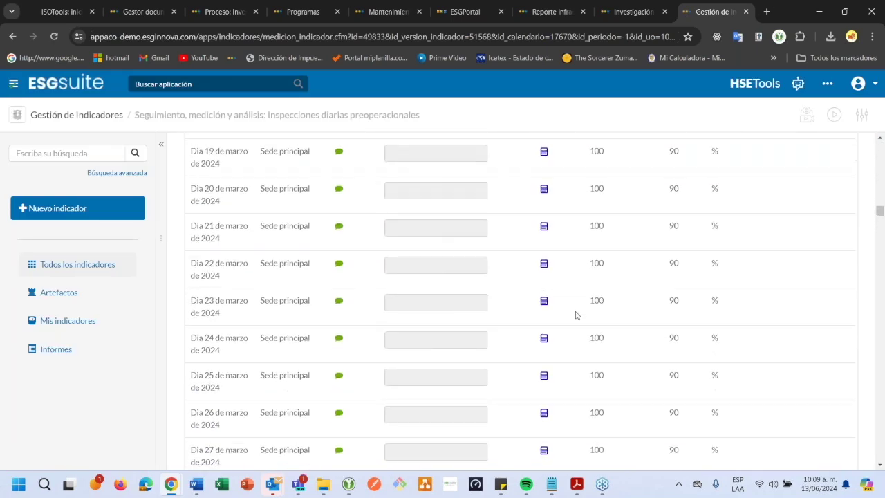
scroll(576, 315, down, 10)
drag(878, 228, 880, 242)
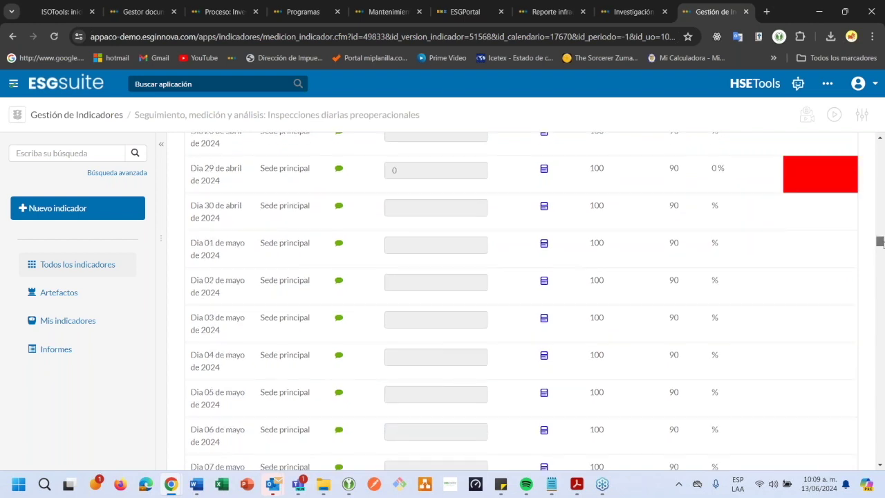
scroll(497, 228, up, 1)
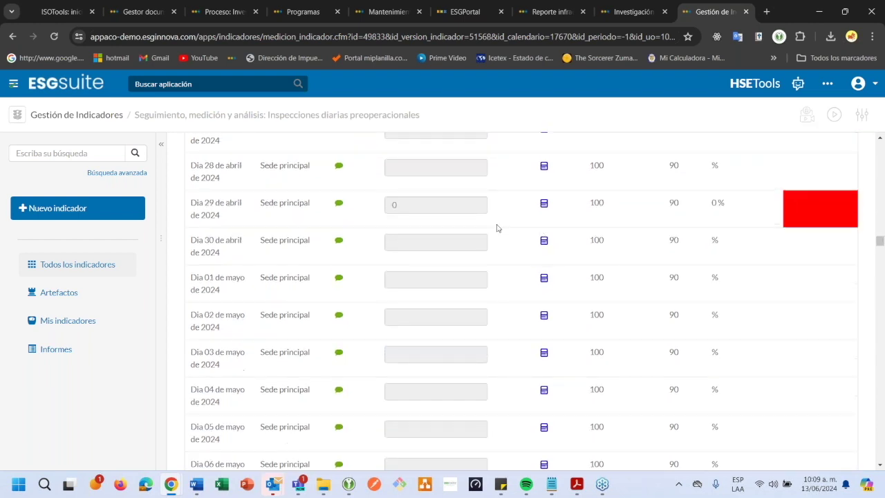
double_click(395, 204)
scroll(462, 258, down, 2)
scroll(463, 260, up, 6)
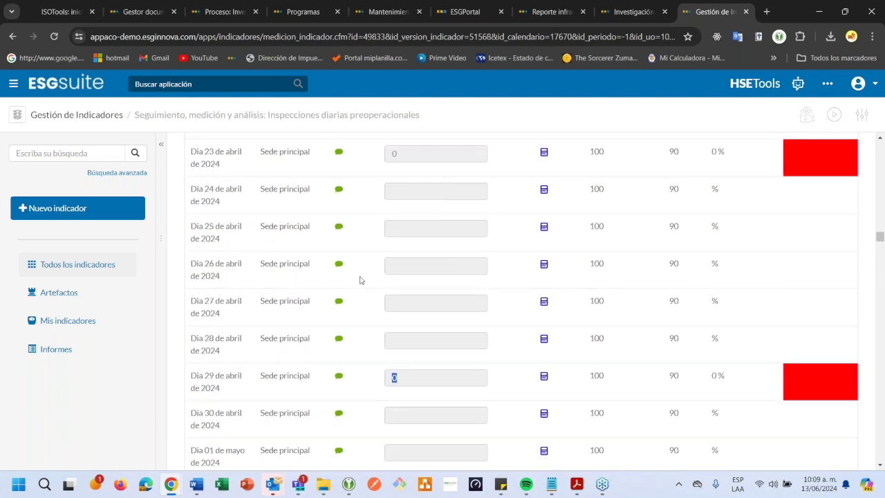
click(79, 275)
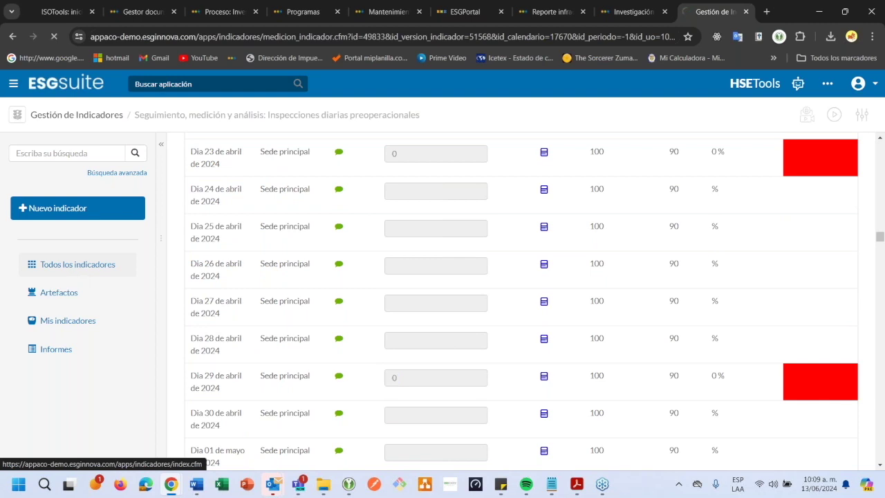